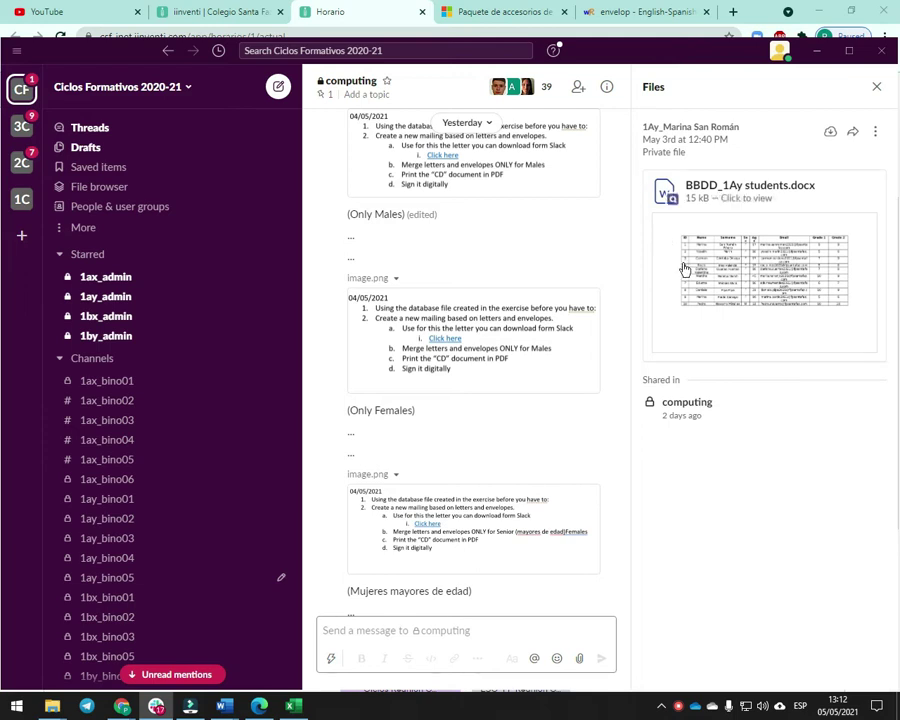
Read the 04/05/2021 exercise instructions for senior males in the last image posted in the computing channel
{"action": "scroll", "coordinate": [426, 261], "scroll_direction": "down", "scroll_amount": 5}
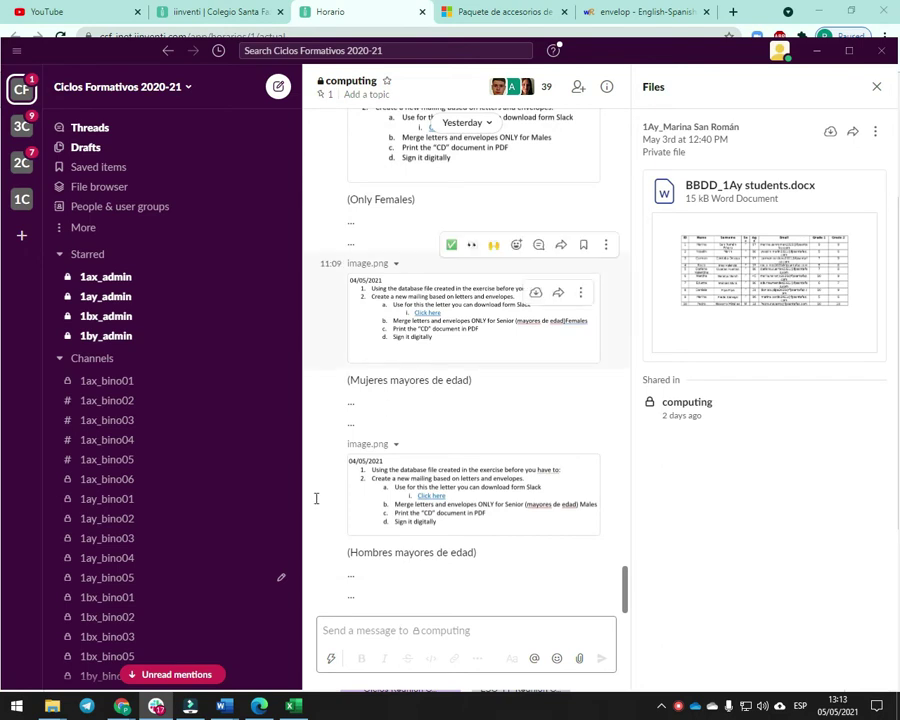
{"action": "left_click", "coordinate": [432, 484]}
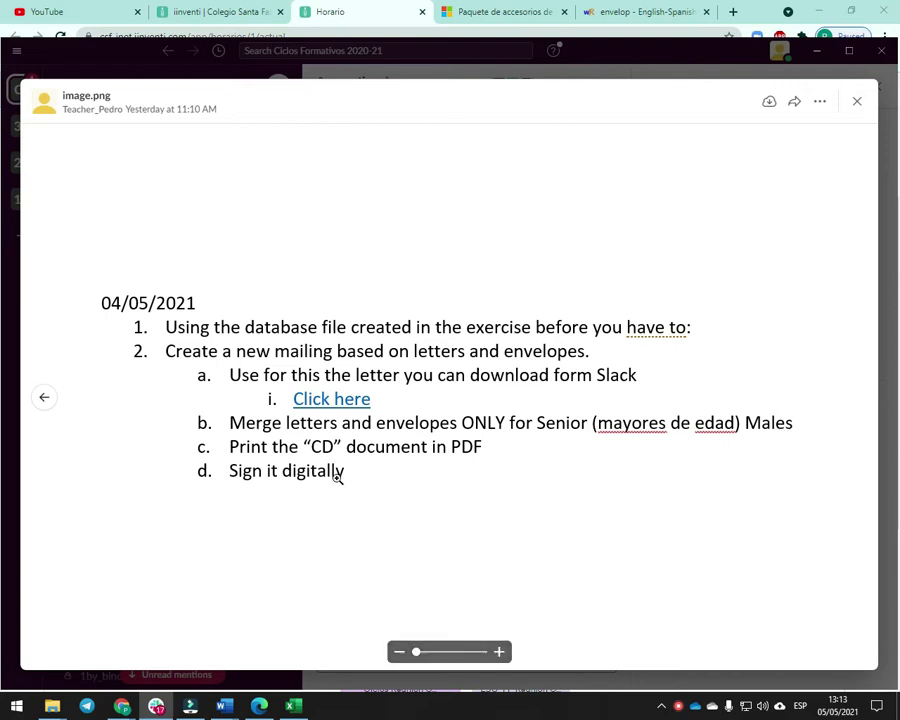
{"action": "left_click", "coordinate": [856, 105]}
Switch to File Explorer and examine how the exercise subfolders are organised and numbered inside the Mailing folder
{"action": "mouse_move", "coordinate": [57, 712]}
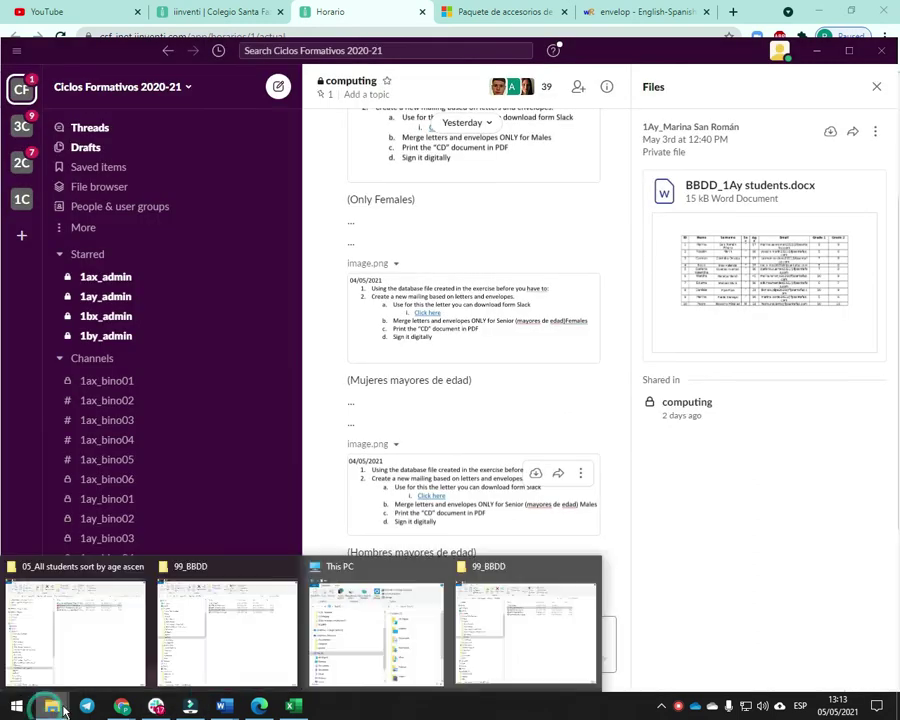
{"action": "left_click", "coordinate": [75, 625]}
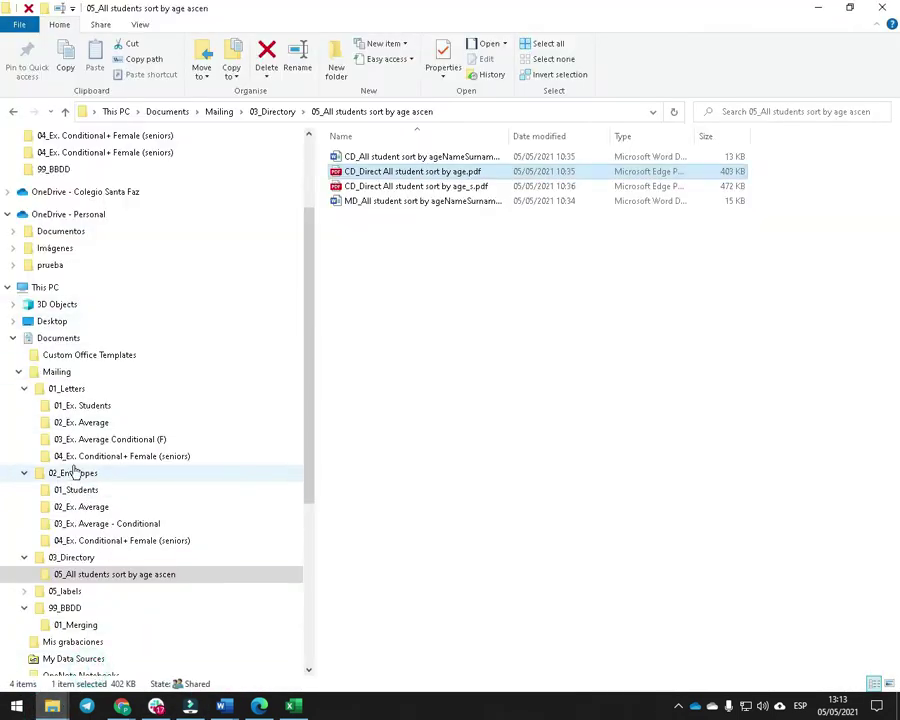
{"action": "left_click", "coordinate": [70, 389]}
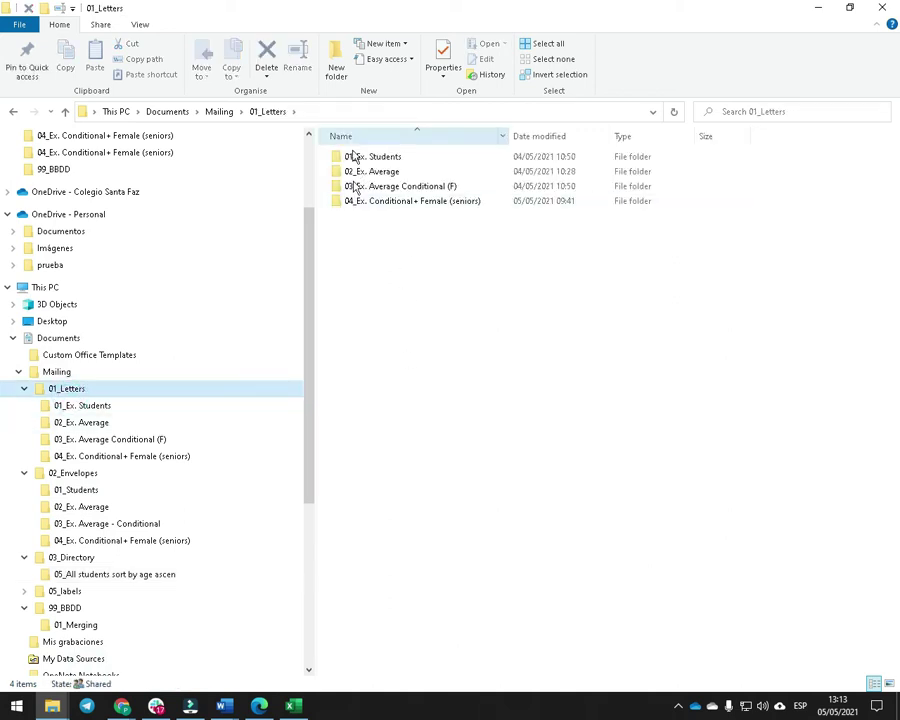
{"action": "left_click", "coordinate": [85, 472]}
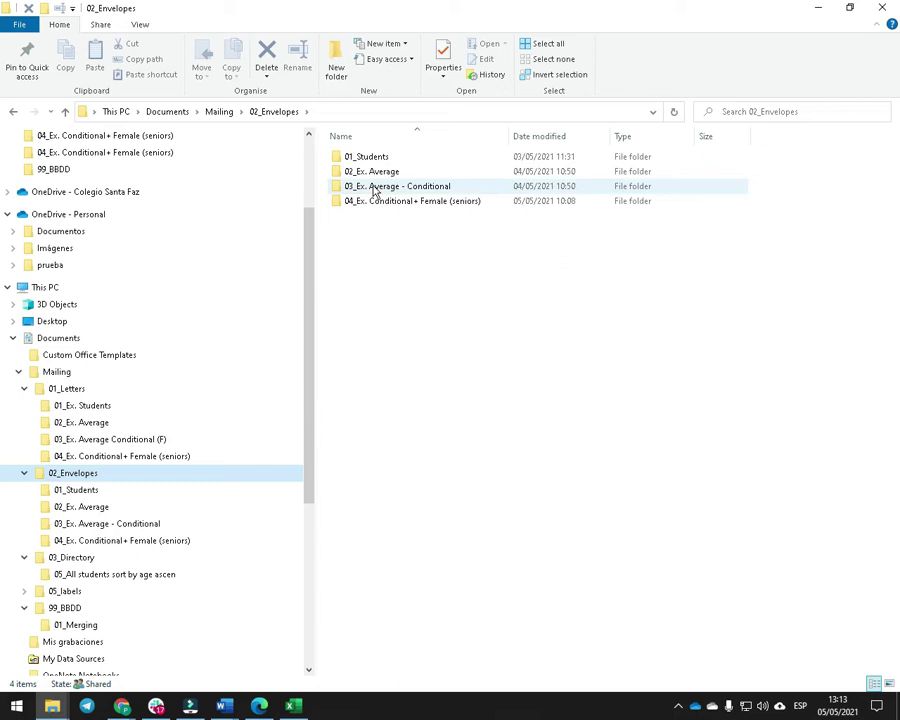
{"action": "left_click", "coordinate": [92, 558]}
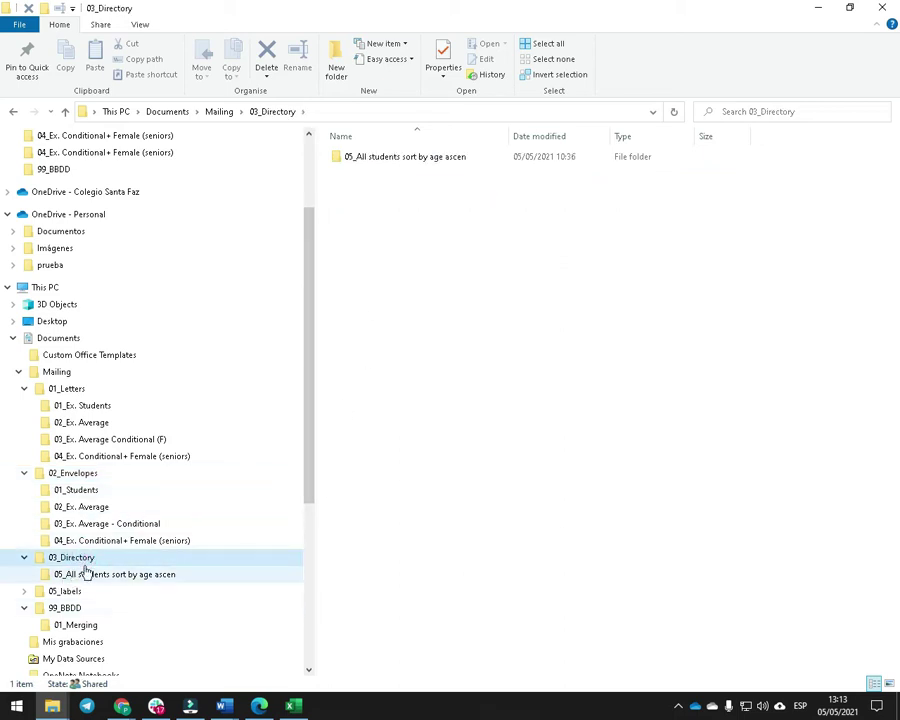
{"action": "scroll", "coordinate": [83, 567], "scroll_direction": "down", "scroll_amount": 1}
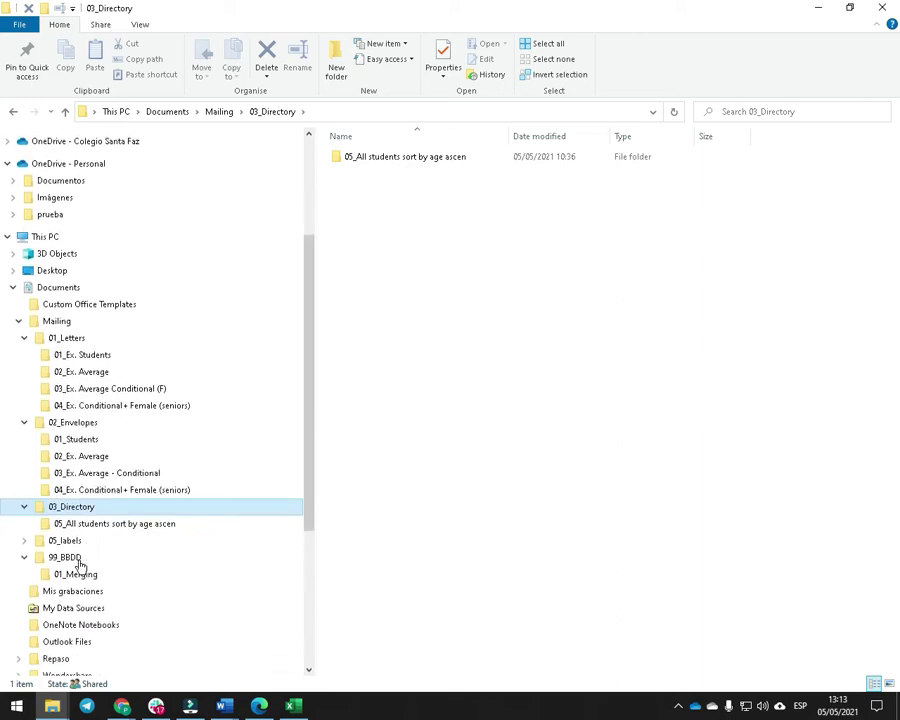
{"action": "left_click", "coordinate": [24, 540]}
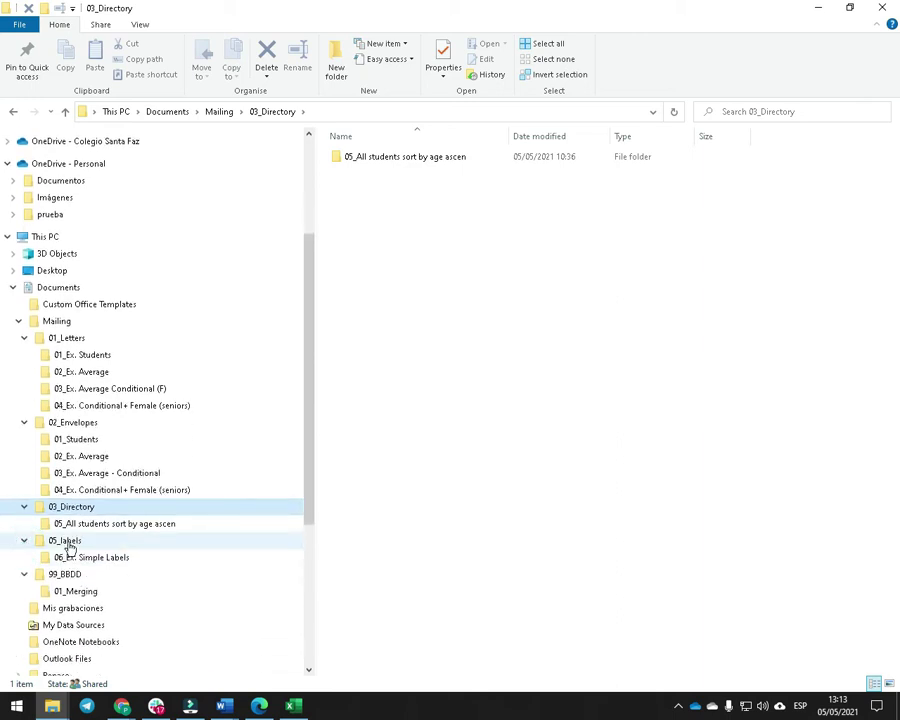
{"action": "left_click", "coordinate": [58, 321]}
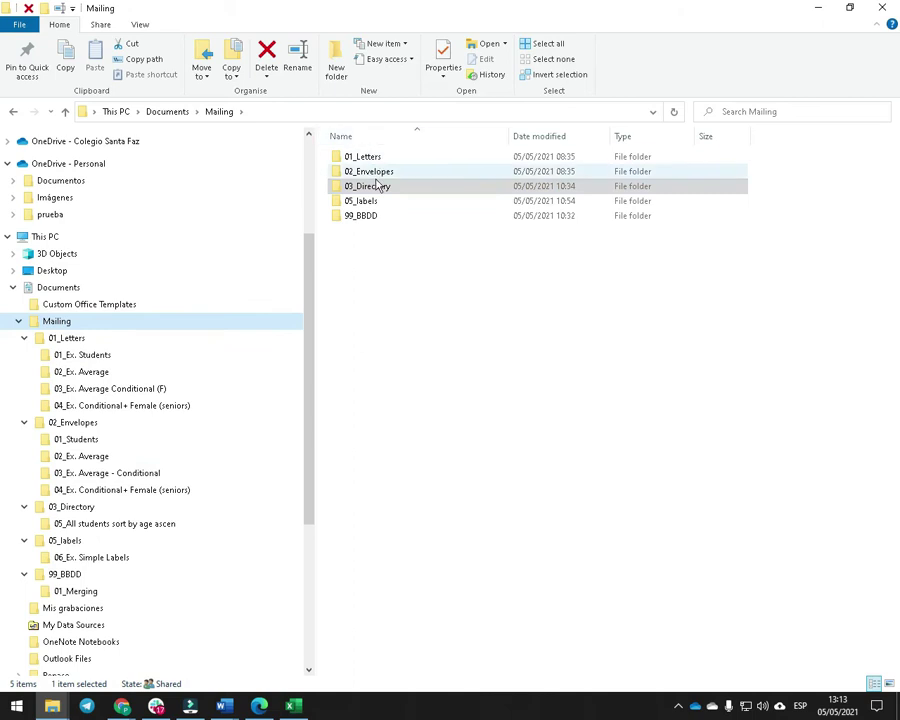
{"action": "left_click", "coordinate": [373, 190]}
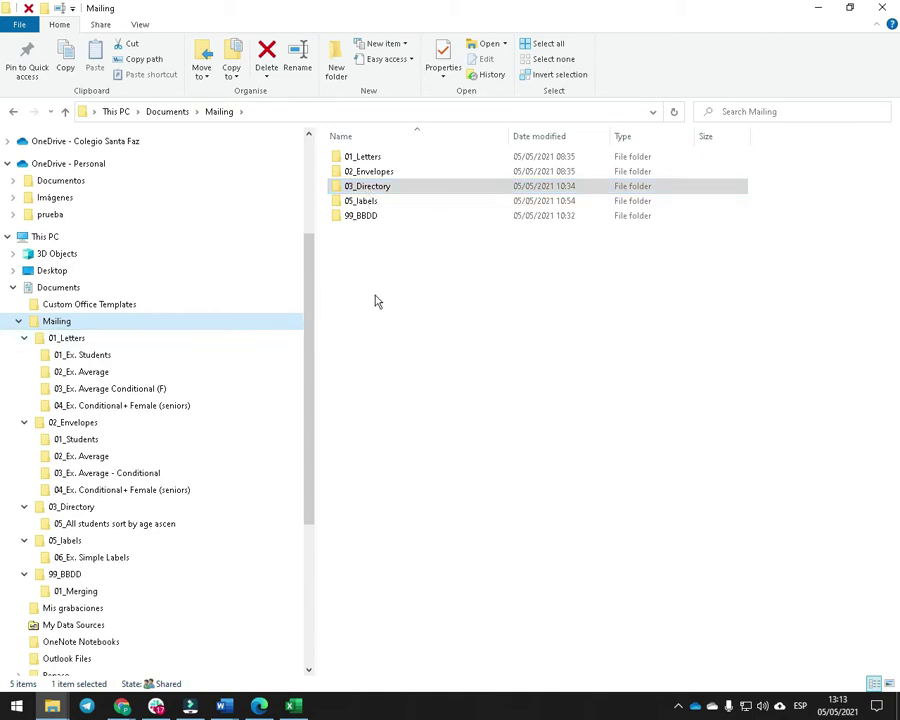
Create a new folder inside 01_Letters
{"action": "double_click", "coordinate": [373, 158]}
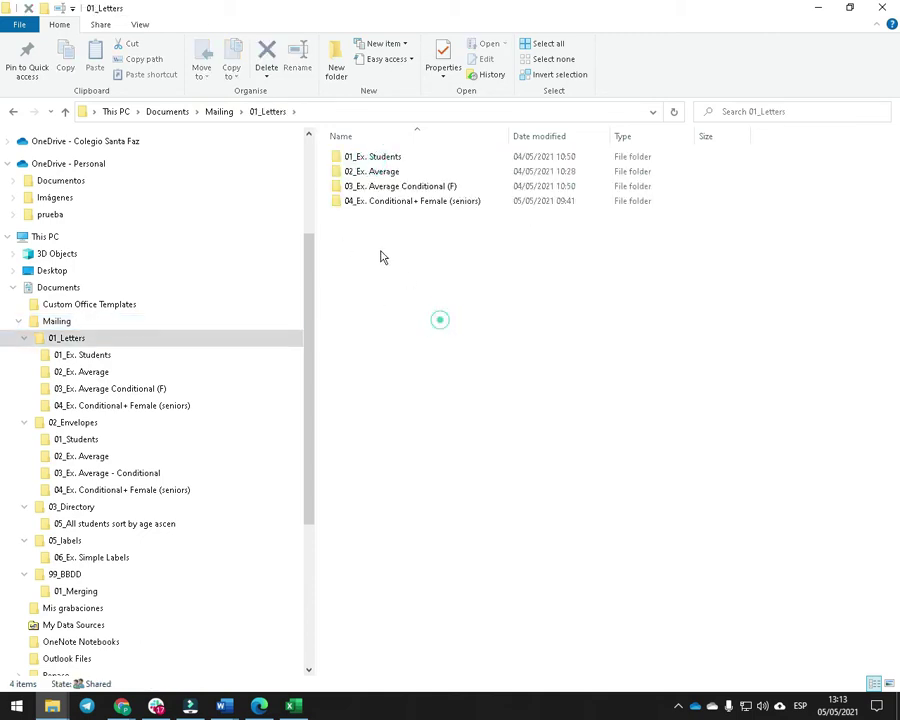
{"action": "left_click", "coordinate": [335, 68]}
{"action": "type", "text": "05"}
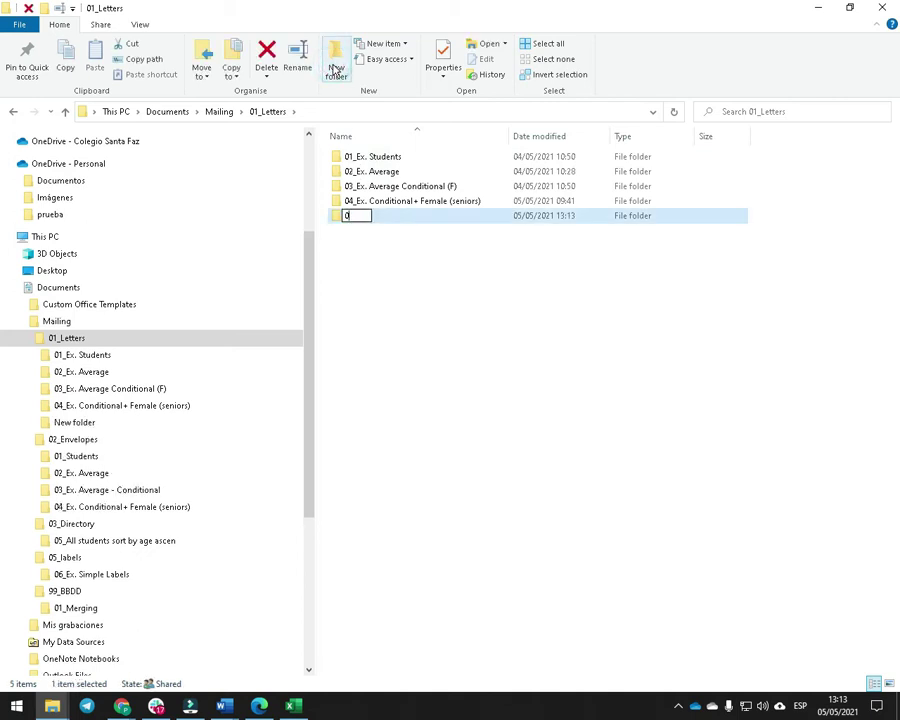
{"action": "key", "text": "BackSpace"}
{"action": "key", "text": "BackSpace"}
{"action": "key", "text": "Escape"}
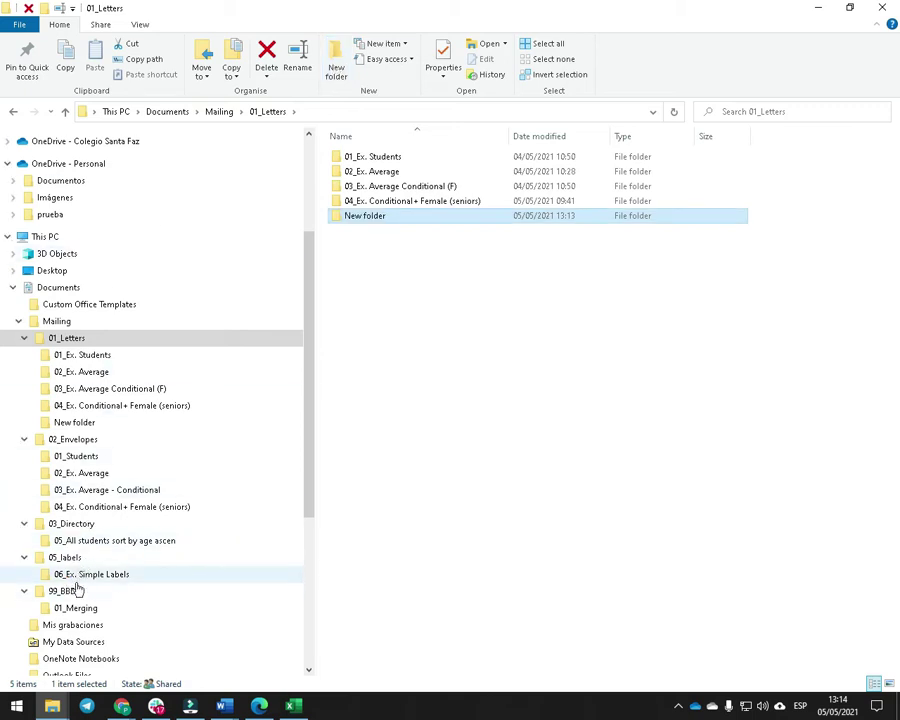
Rename the new folder in 01_Letters as "07_Ex Male+Senior" and open it
{"action": "left_click", "coordinate": [365, 227]}
{"action": "left_click", "coordinate": [362, 216]}
{"action": "left_click", "coordinate": [363, 220]}
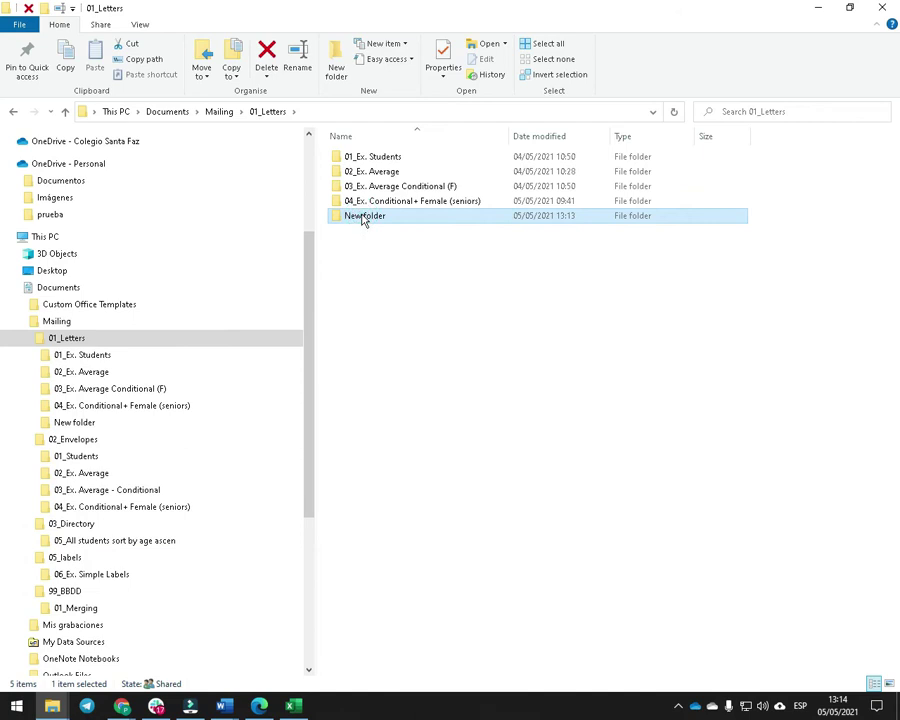
{"action": "type", "text": "07_Ex. Mail"}
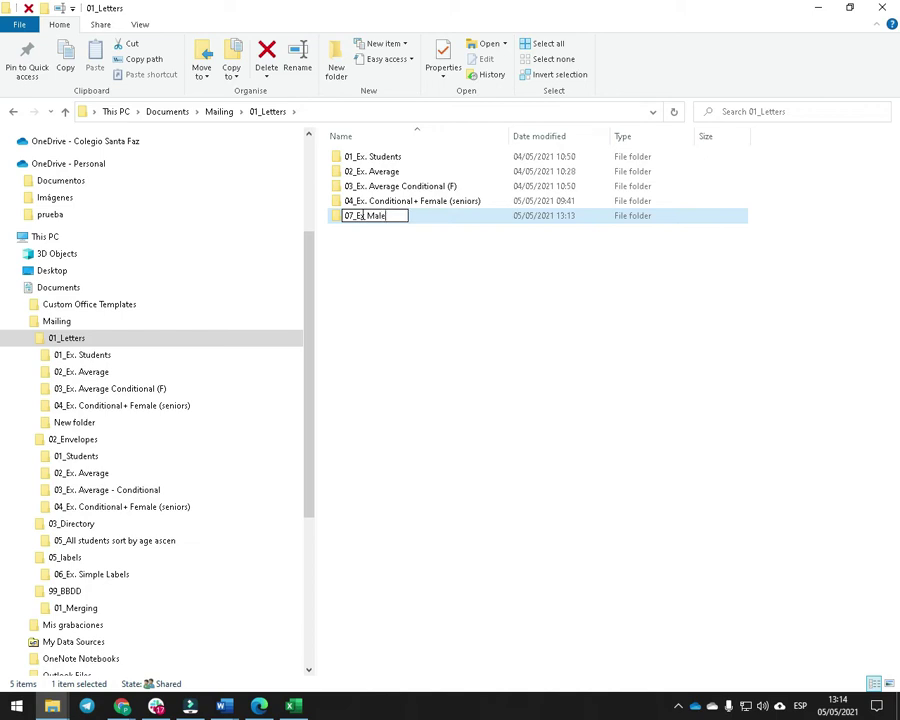
{"action": "type", "text": "+Seno"}
{"action": "key", "text": "BackSpace"}
{"action": "key", "text": "BackSpace"}
{"action": "type", "text": "ior"}
{"action": "key", "text": "Return"}
{"action": "double_click", "coordinate": [364, 221]}
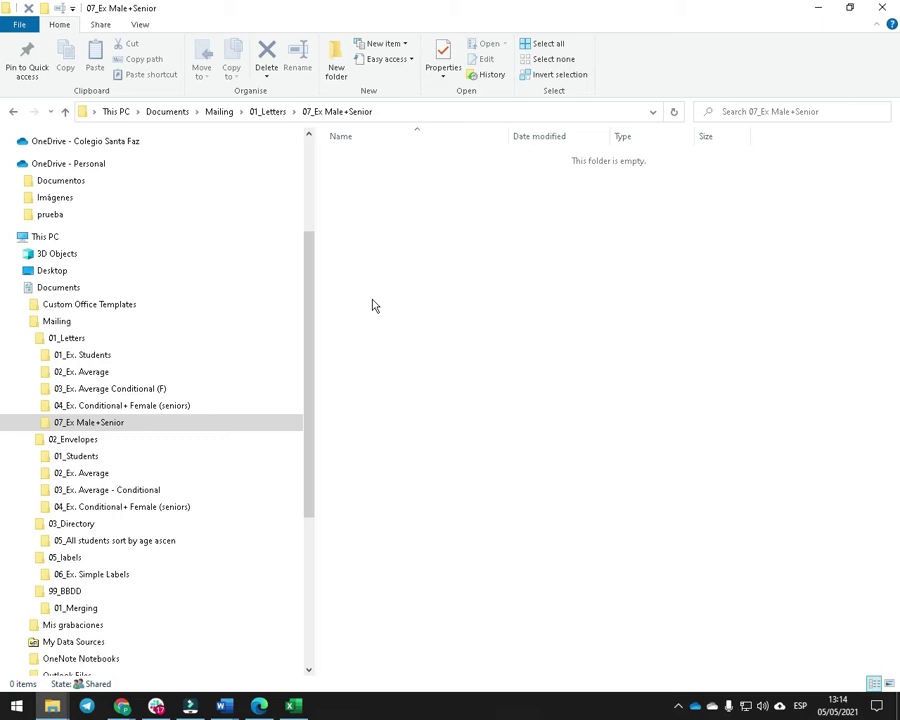
Copy 0109 ENG Notification.docx from the letters folder 04_Ex. Conditional+ Female (seniors) into 07_Ex Male+Senior
{"action": "left_click", "coordinate": [104, 405]}
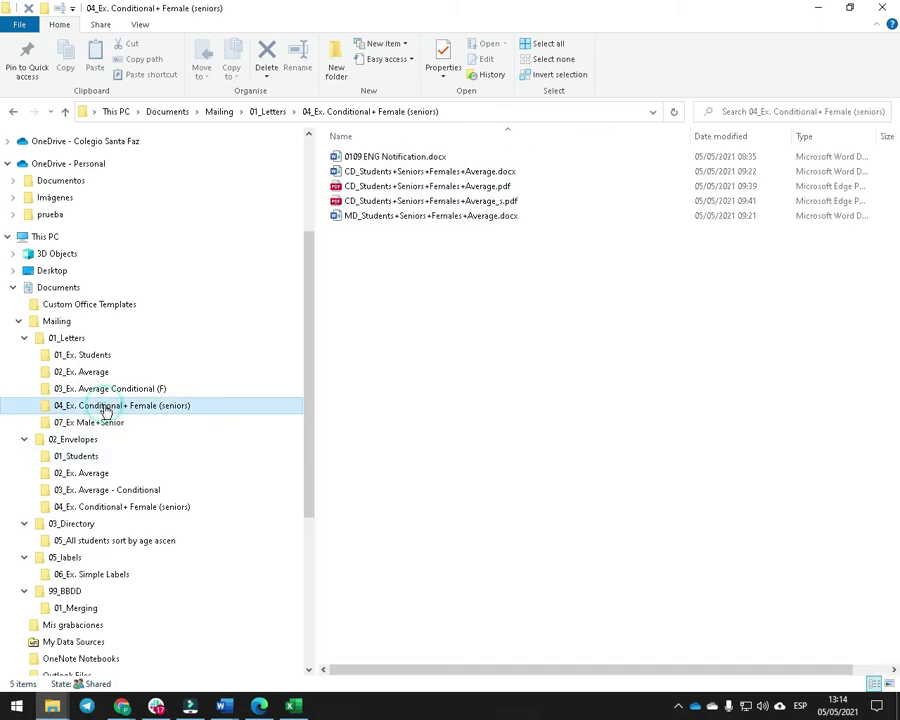
{"action": "left_click", "coordinate": [408, 159]}
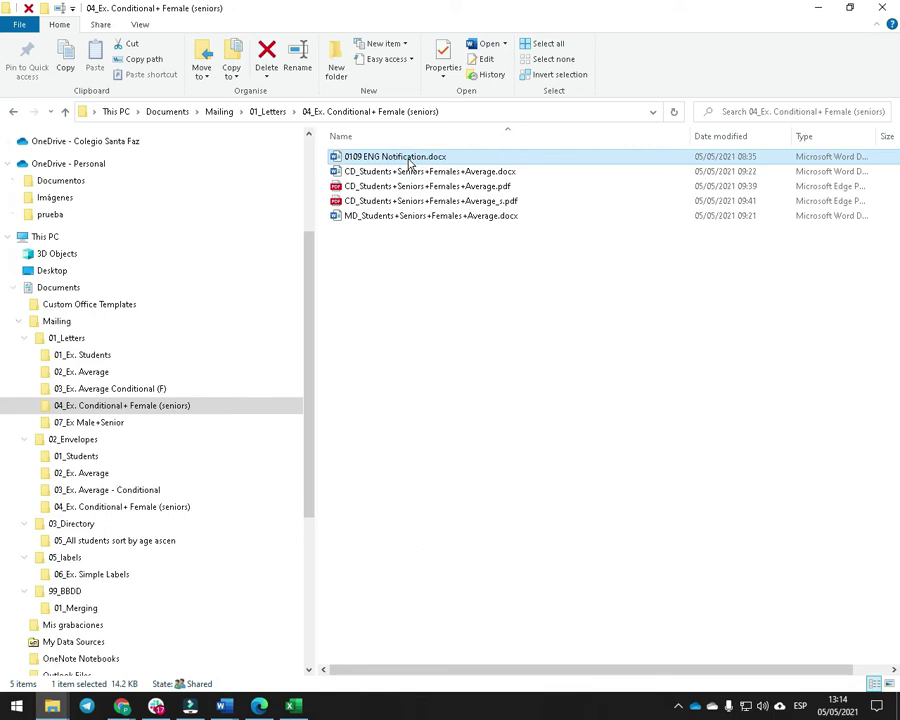
{"action": "left_click", "coordinate": [96, 423]}
{"action": "key", "text": "ctrl+v"}
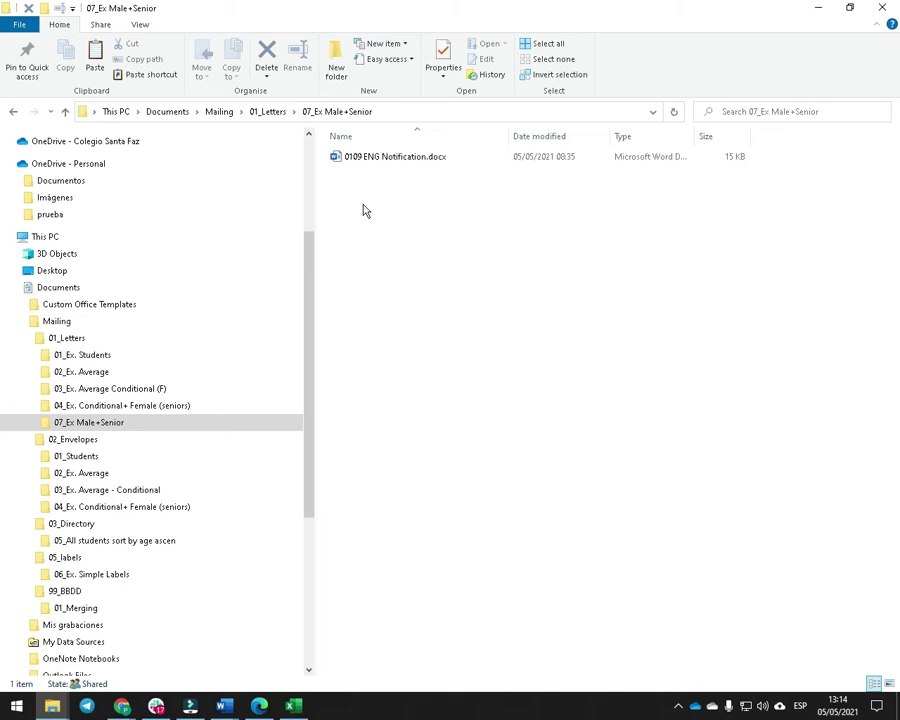
Look through the database files in 99_BBDD and its 01_Merging subfolder
{"action": "left_click", "coordinate": [147, 590]}
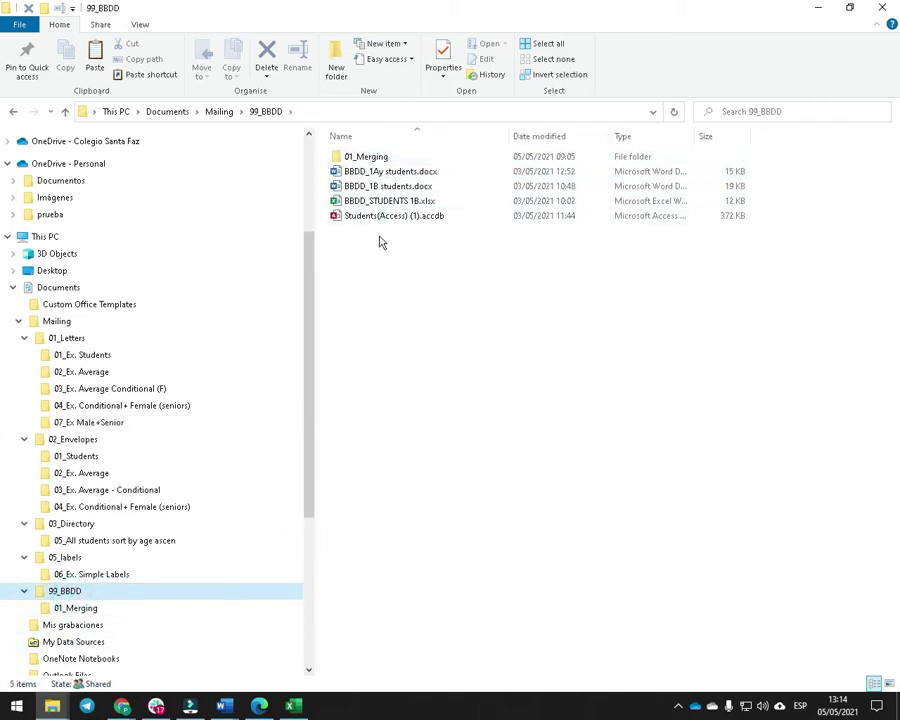
{"action": "left_click", "coordinate": [395, 216]}
{"action": "mouse_move", "coordinate": [378, 197]}
{"action": "left_mouse_down"}
{"action": "mouse_move", "coordinate": [362, 175]}
{"action": "mouse_move", "coordinate": [374, 177]}
{"action": "left_mouse_up"}
{"action": "left_click", "coordinate": [374, 172]}
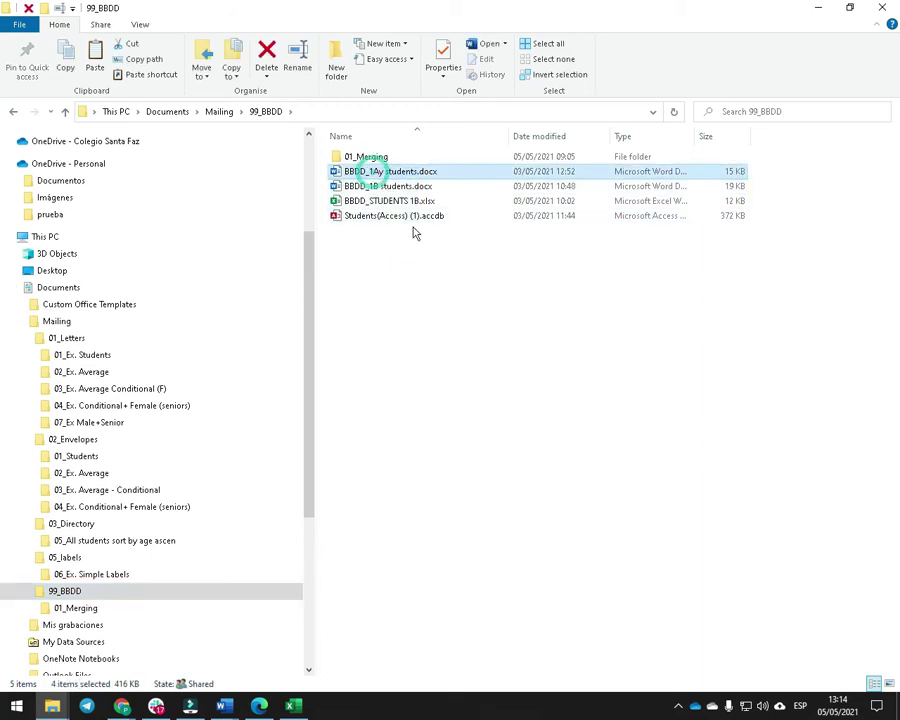
{"action": "double_click", "coordinate": [366, 156]}
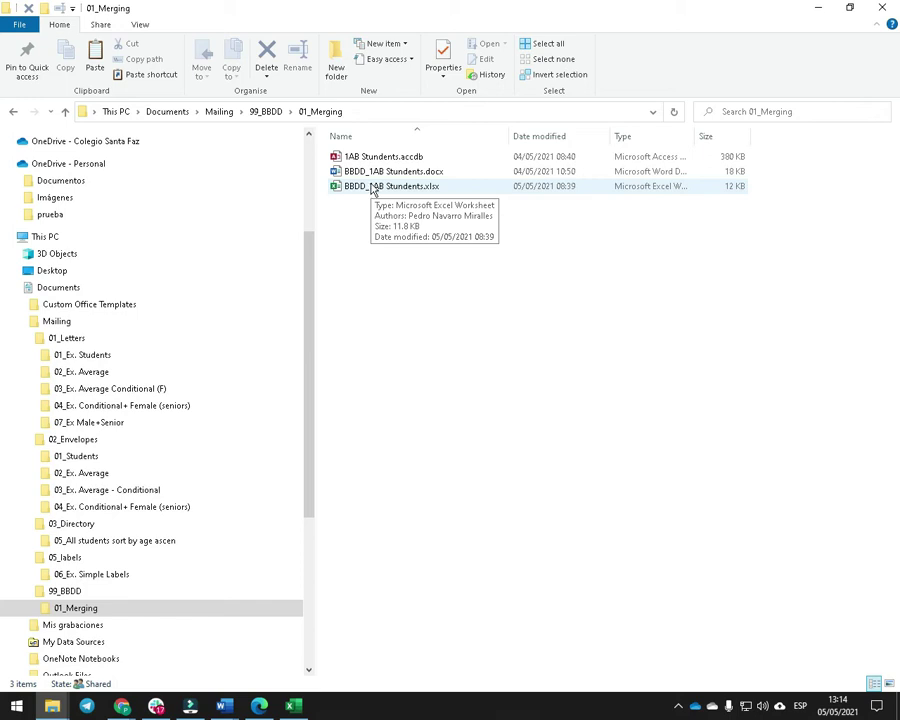
Switch to Slack to recheck the merge condition in the senior males exercise image, and return to File Explorer
{"action": "key", "text": "alt+Tab"}
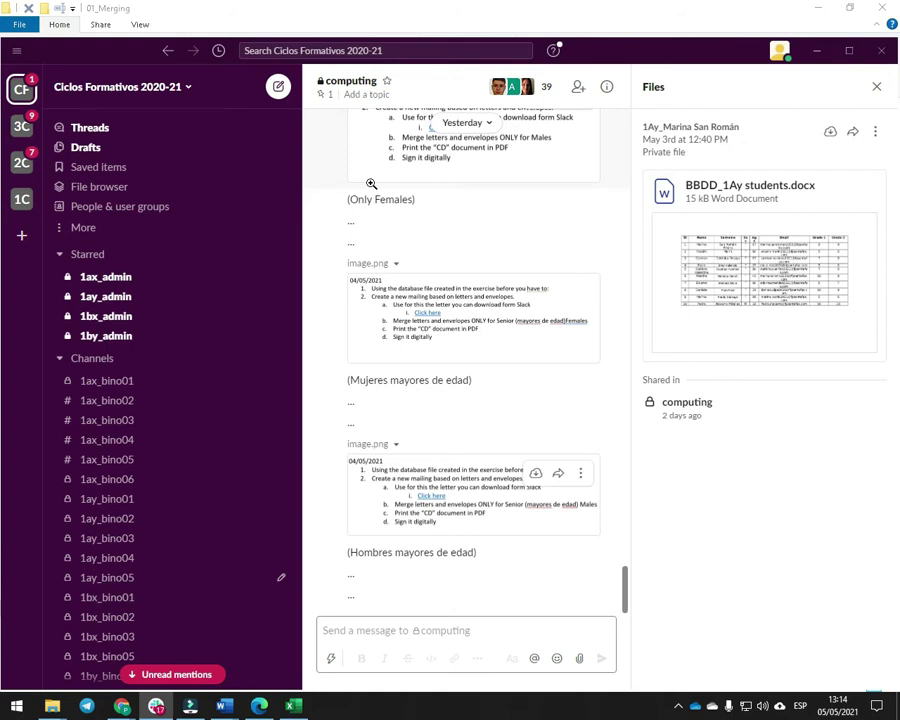
{"action": "left_click", "coordinate": [412, 466]}
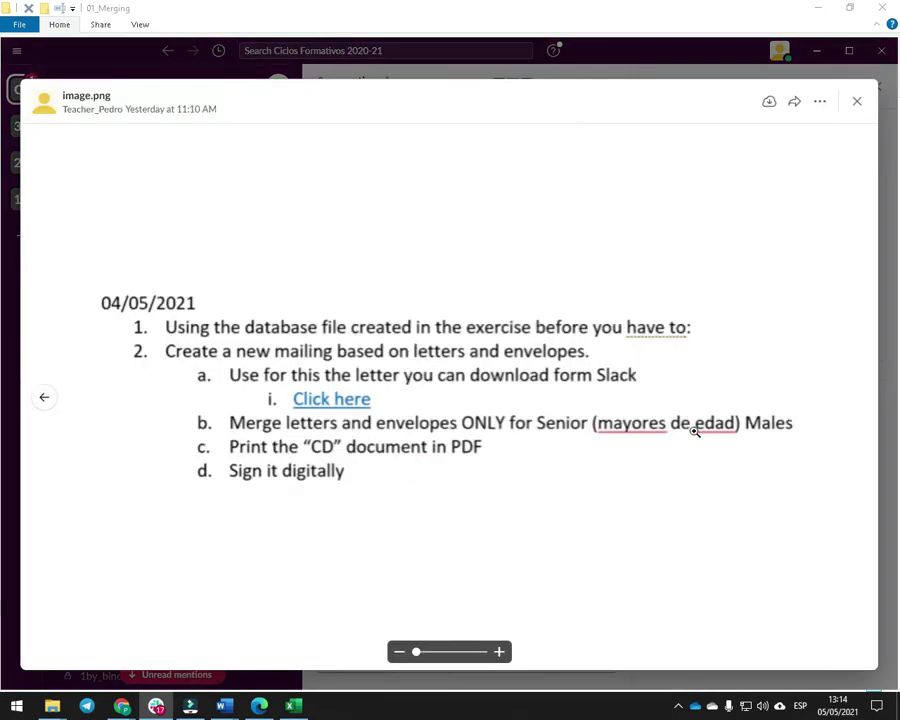
{"action": "key", "text": "alt+Tab"}
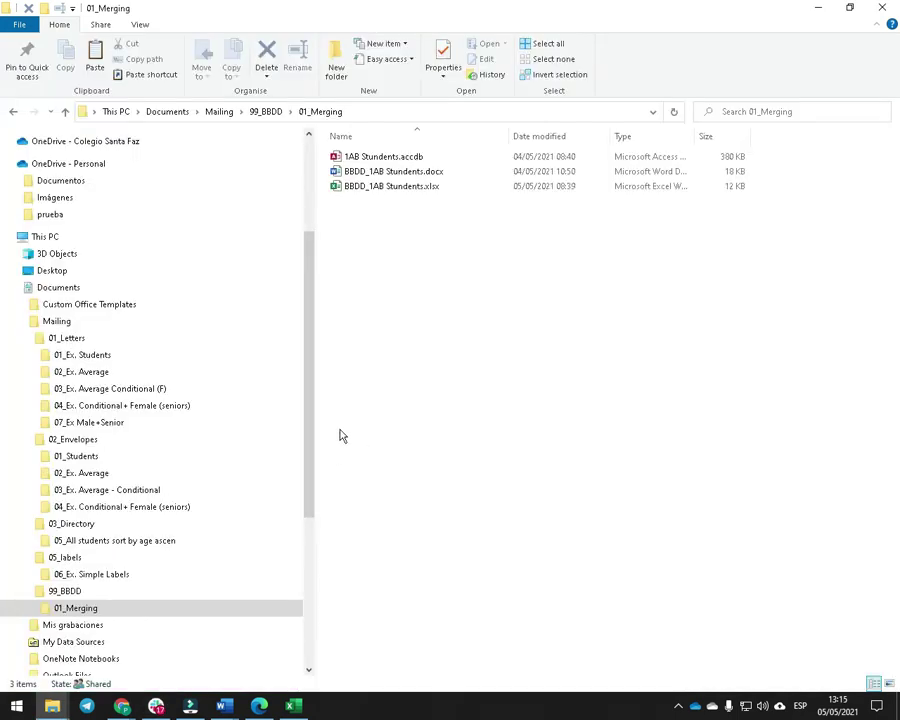
Open 0109 ENG Notification.docx from 07_Ex Male+Senior in Word and enable editing
{"action": "left_click", "coordinate": [88, 421]}
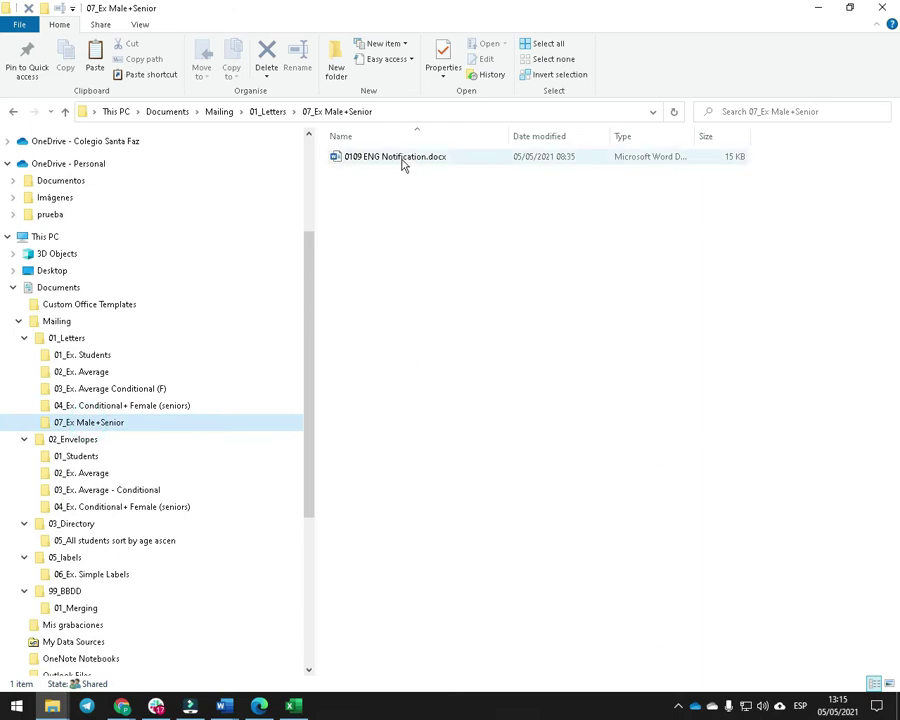
{"action": "left_click", "coordinate": [400, 160]}
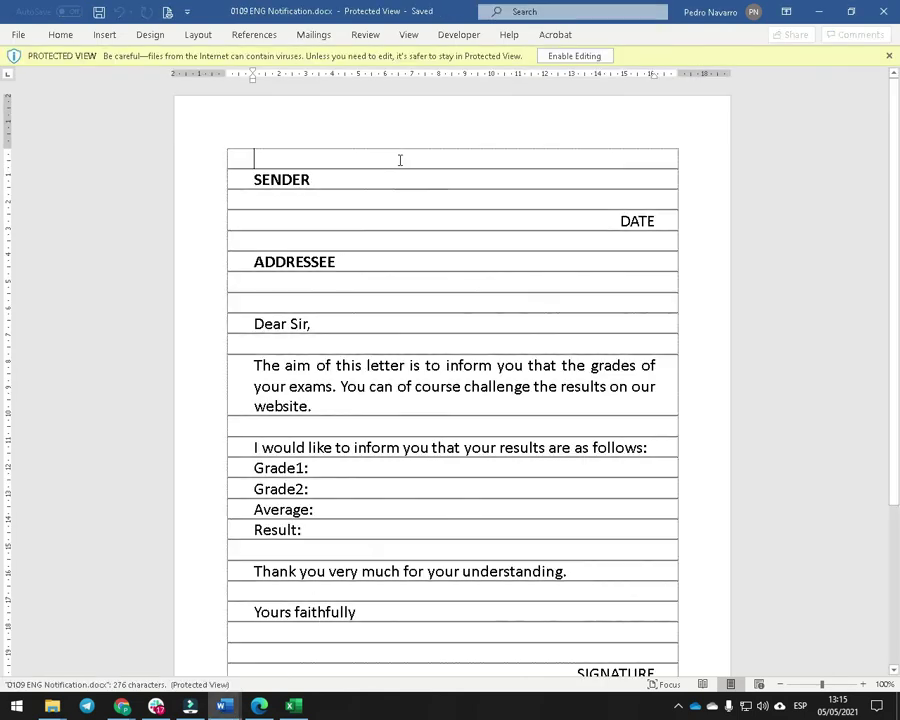
{"action": "left_click", "coordinate": [560, 56]}
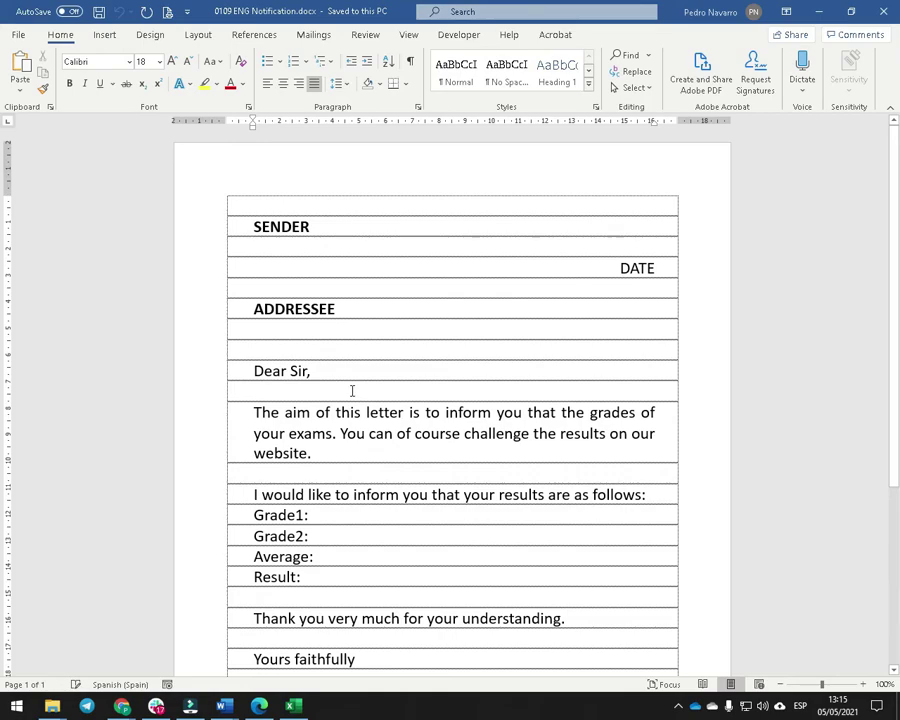
Turn off the display of text boundaries in Word's advanced options
{"action": "left_click", "coordinate": [18, 35]}
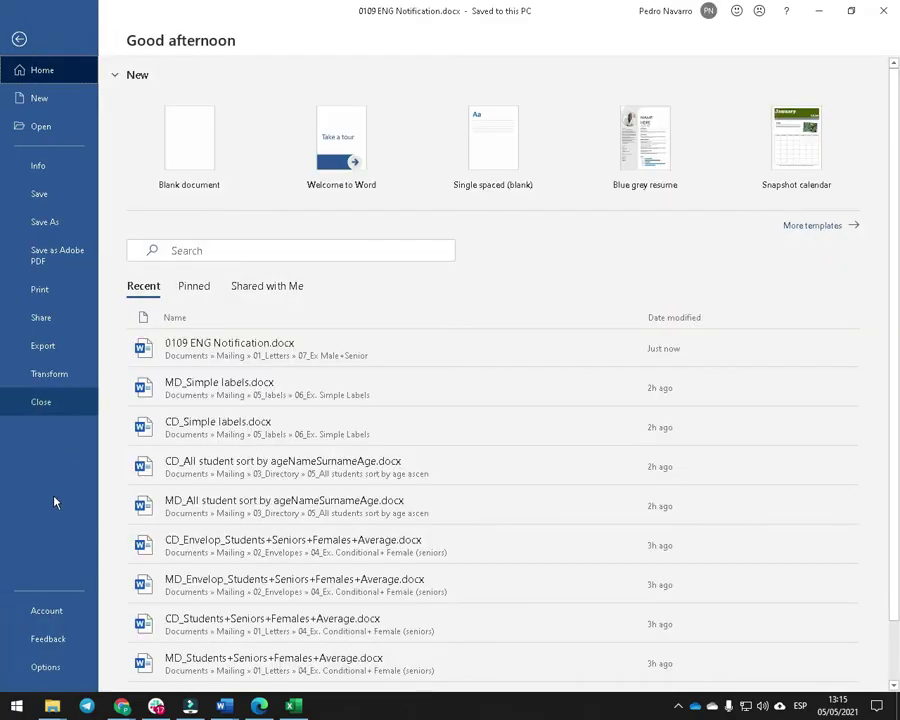
{"action": "left_click", "coordinate": [44, 667]}
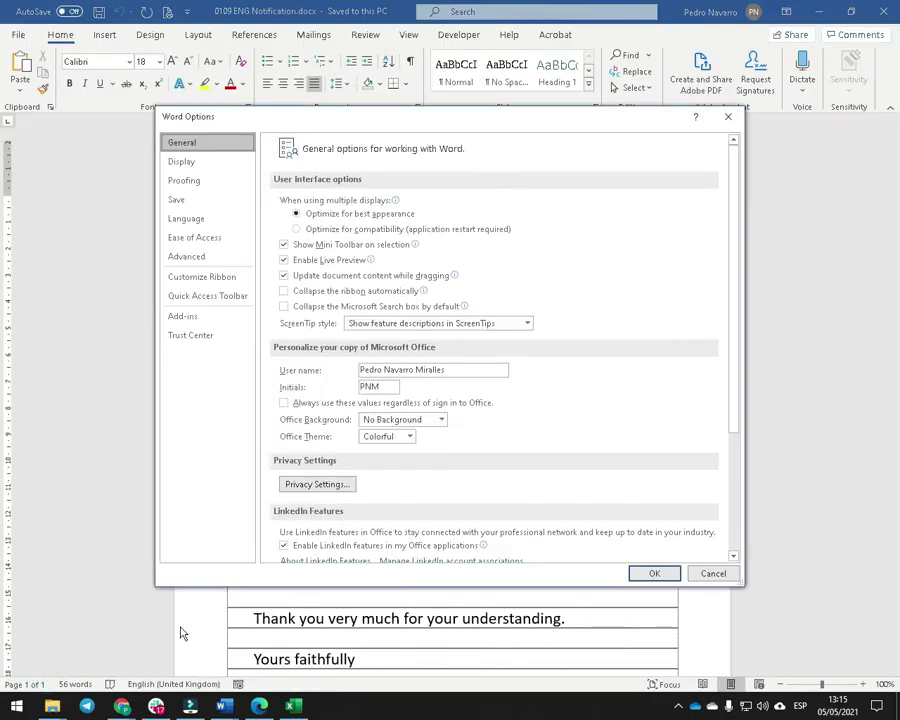
{"action": "left_click", "coordinate": [212, 260]}
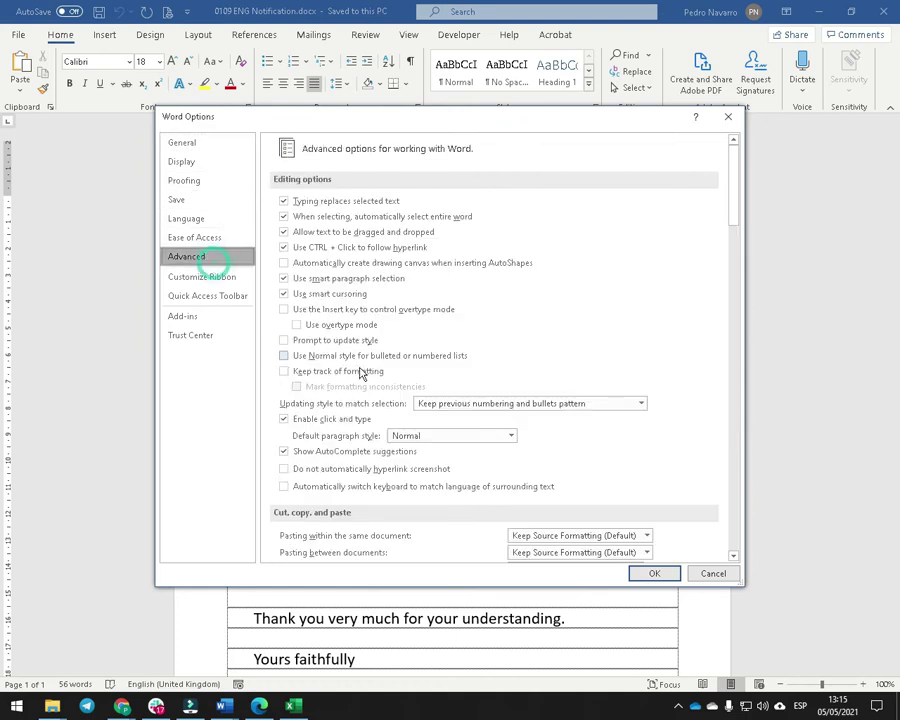
{"action": "scroll", "coordinate": [357, 366], "scroll_direction": "down", "scroll_amount": 12}
{"action": "left_click", "coordinate": [298, 440]}
{"action": "left_click", "coordinate": [645, 573]}
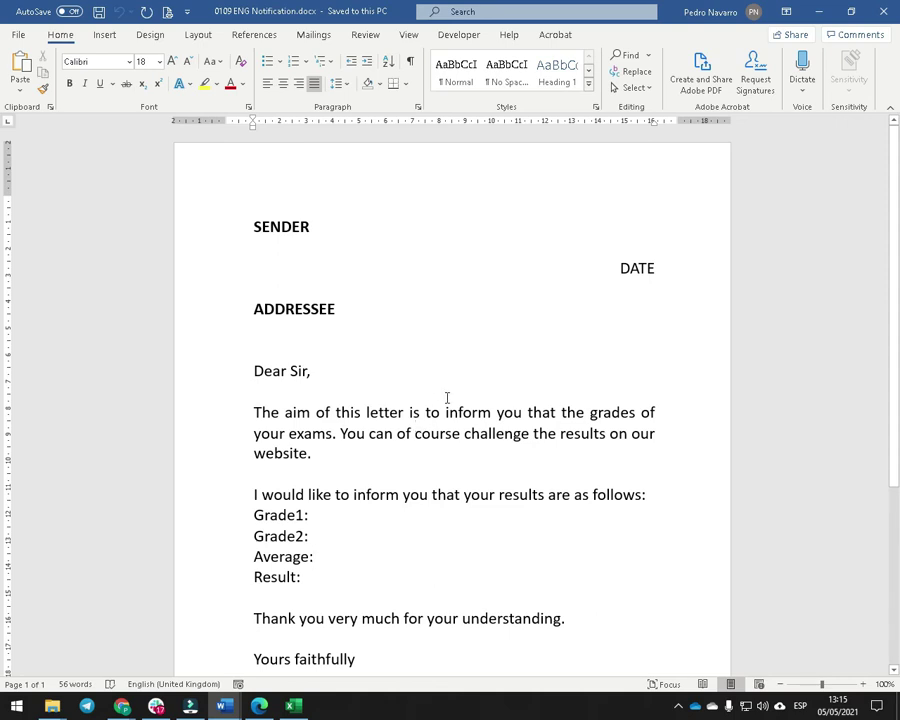
Set up the notification document as a letters mail merge
{"action": "left_click", "coordinate": [254, 34]}
{"action": "left_click", "coordinate": [313, 34]}
{"action": "left_click", "coordinate": [108, 80]}
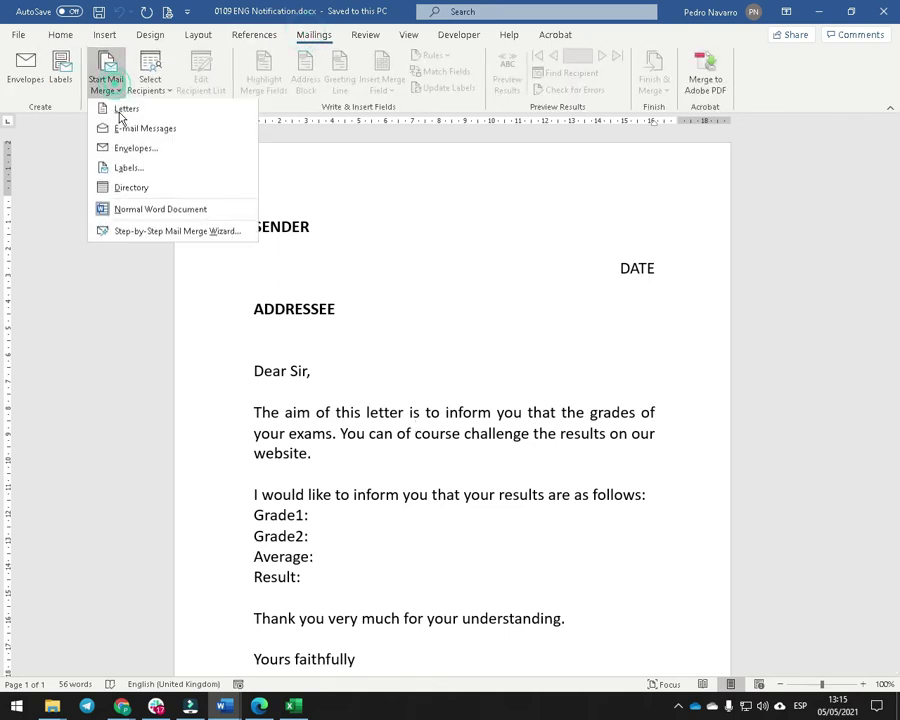
{"action": "left_click", "coordinate": [118, 110]}
Use the students$ sheet of BBDD_1AB Stundents.xlsx from Documents/Mailing/99_BBDD/01_Merging as the existing recipient list, with the first row as column headers
{"action": "left_click", "coordinate": [150, 84]}
{"action": "left_click", "coordinate": [174, 130]}
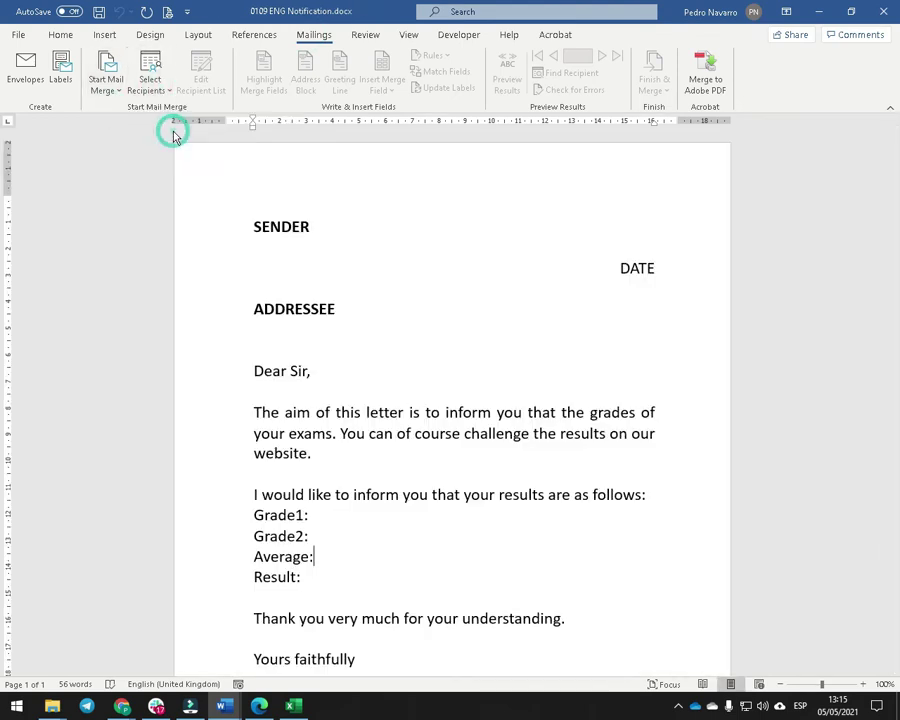
{"action": "left_click_drag", "start_coordinate": [175, 221], "coordinate": [173, 86]}
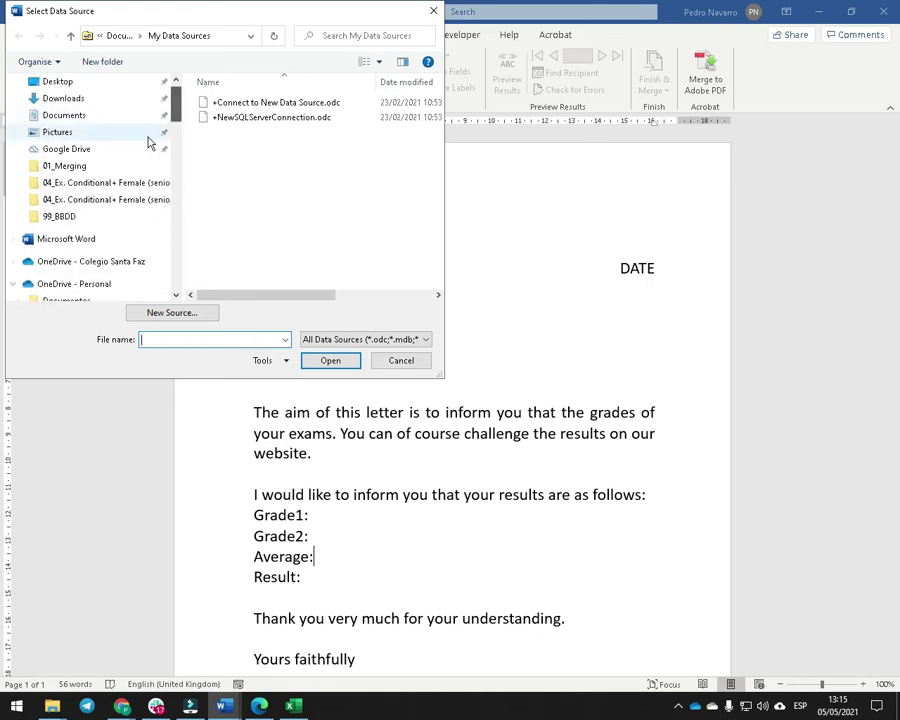
{"action": "left_click", "coordinate": [74, 120]}
{"action": "double_click", "coordinate": [340, 136]}
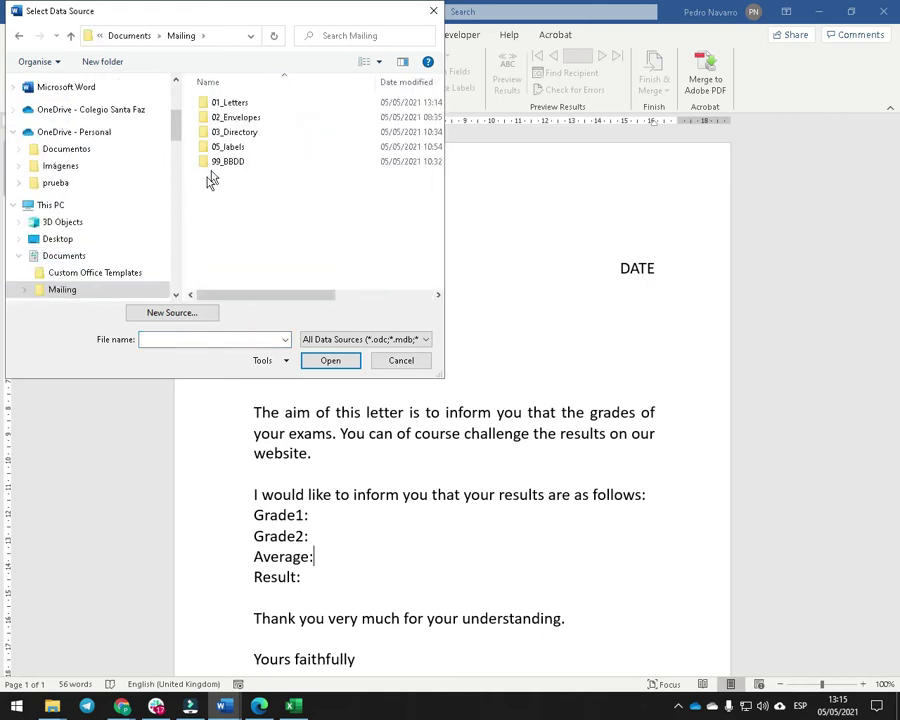
{"action": "double_click", "coordinate": [222, 162]}
{"action": "double_click", "coordinate": [234, 101]}
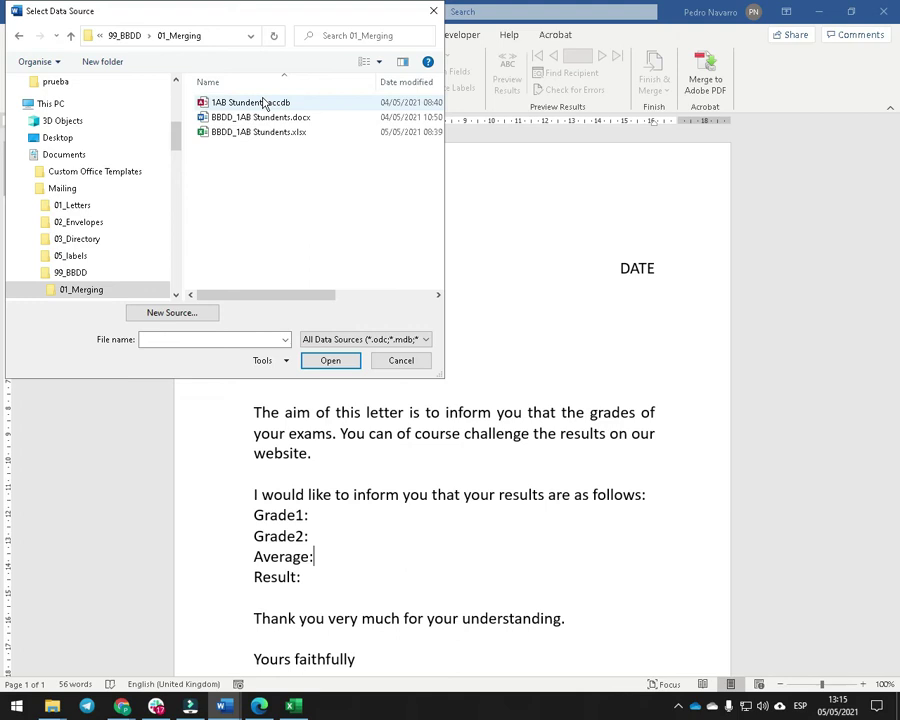
{"action": "double_click", "coordinate": [277, 134]}
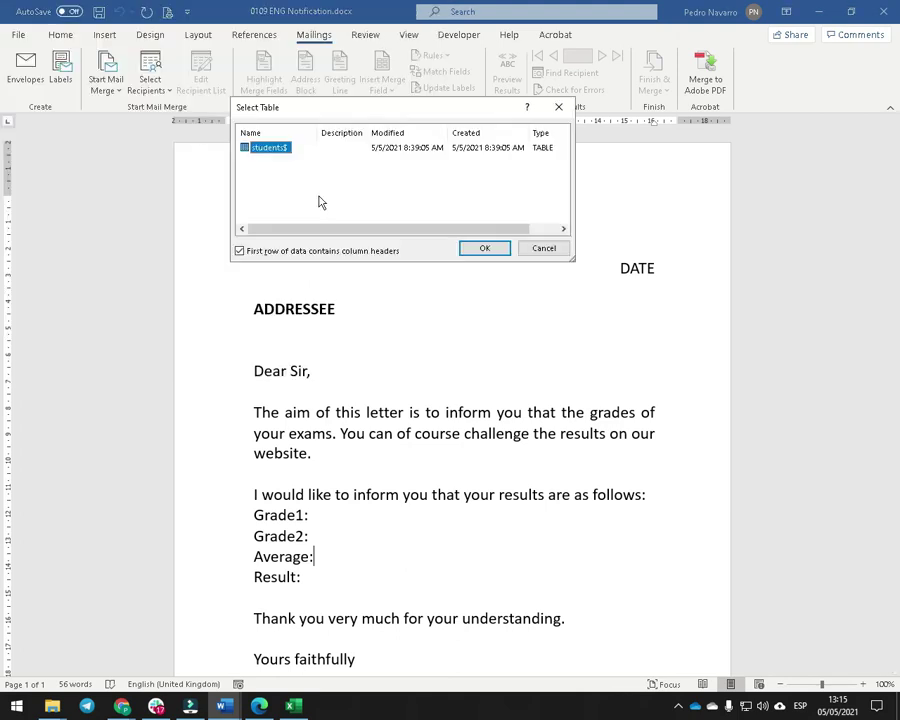
{"action": "left_click", "coordinate": [487, 248]}
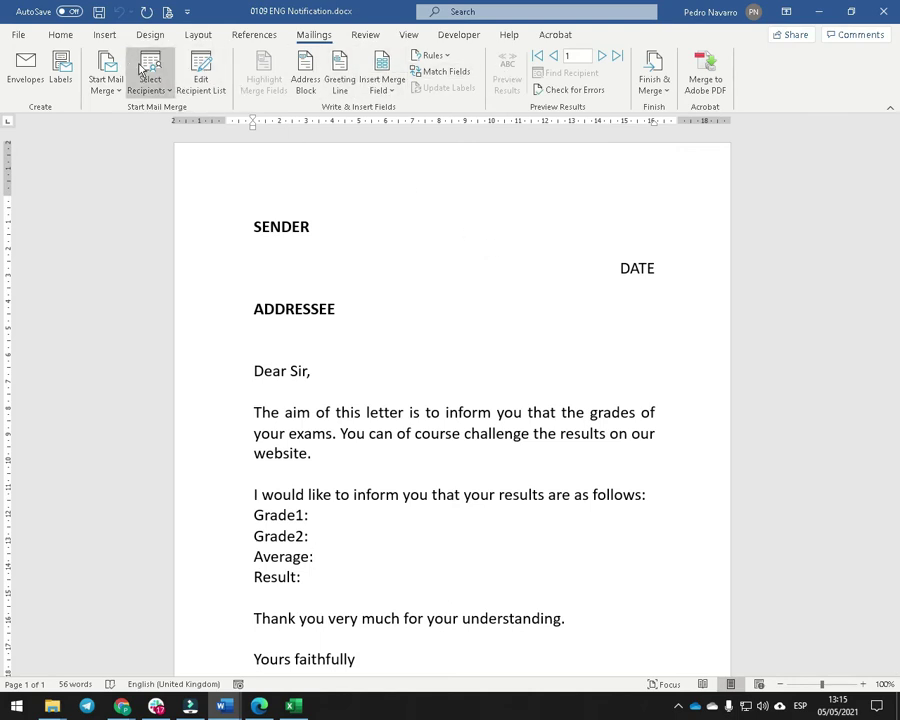
Replace the SENDER placeholder with "Colegio Santa Faz" and the DATE placeholder with 05/05/2021
{"action": "left_click", "coordinate": [392, 91]}
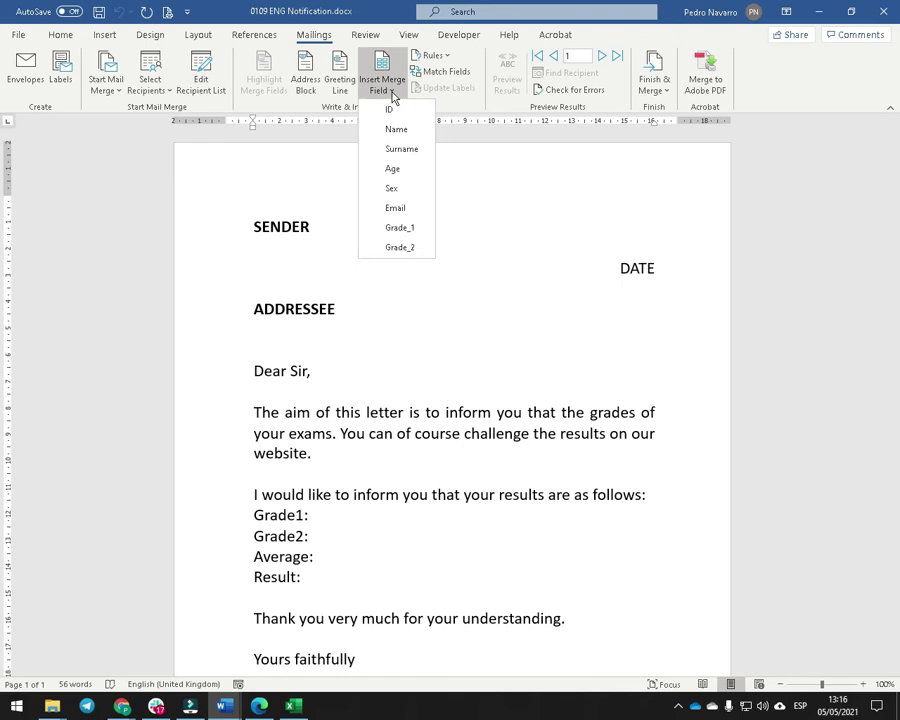
{"action": "left_click", "coordinate": [393, 97]}
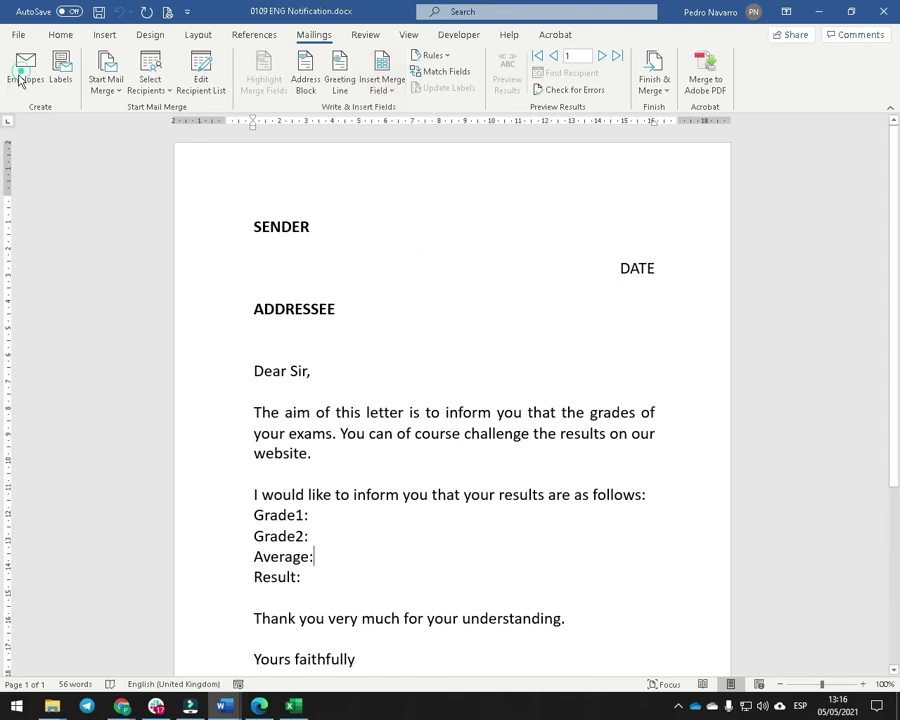
{"action": "double_click", "coordinate": [281, 226]}
{"action": "type", "text": "Co"}
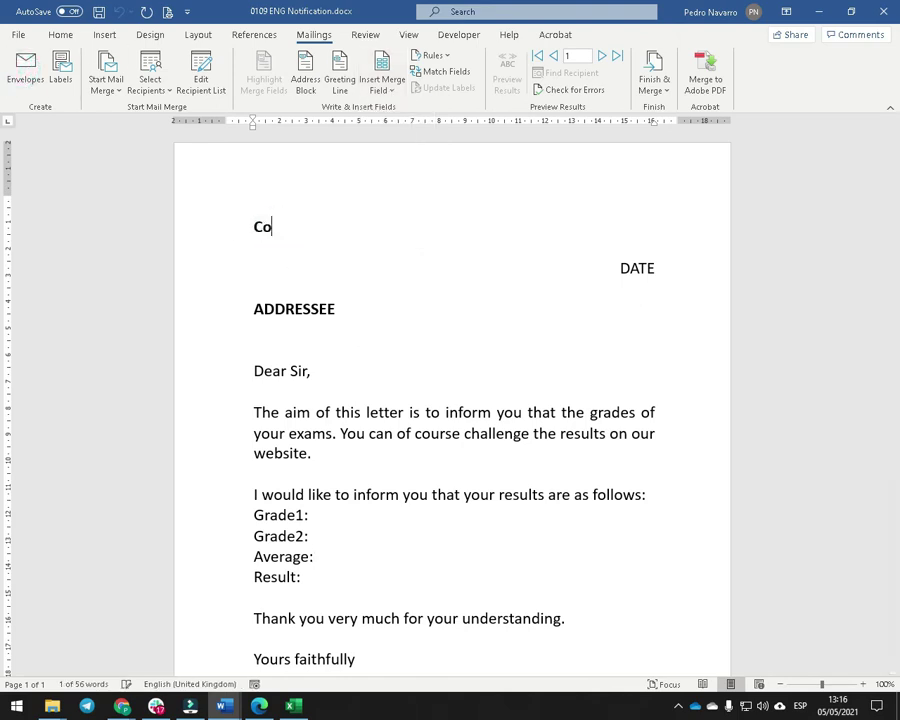
{"action": "type", "text": "legio Santa Faz"}
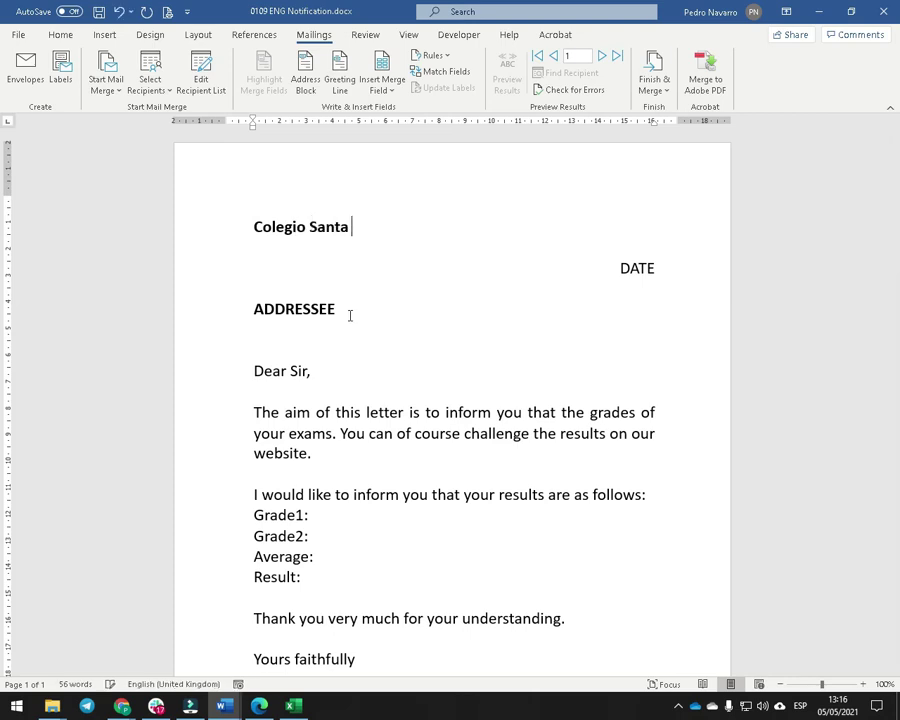
{"action": "double_click", "coordinate": [636, 267]}
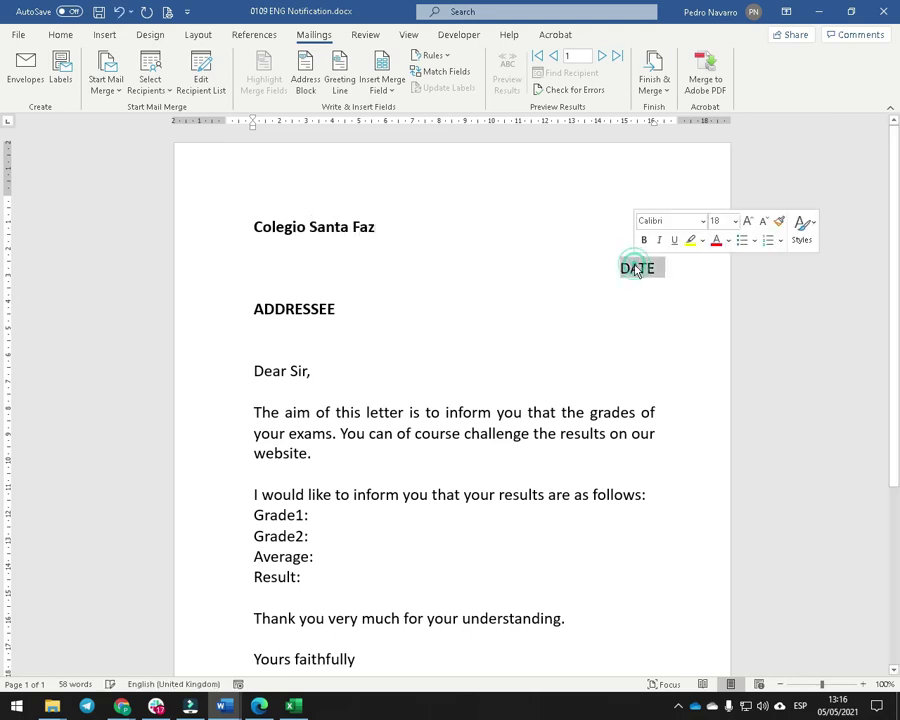
{"action": "type", "text": "05"}
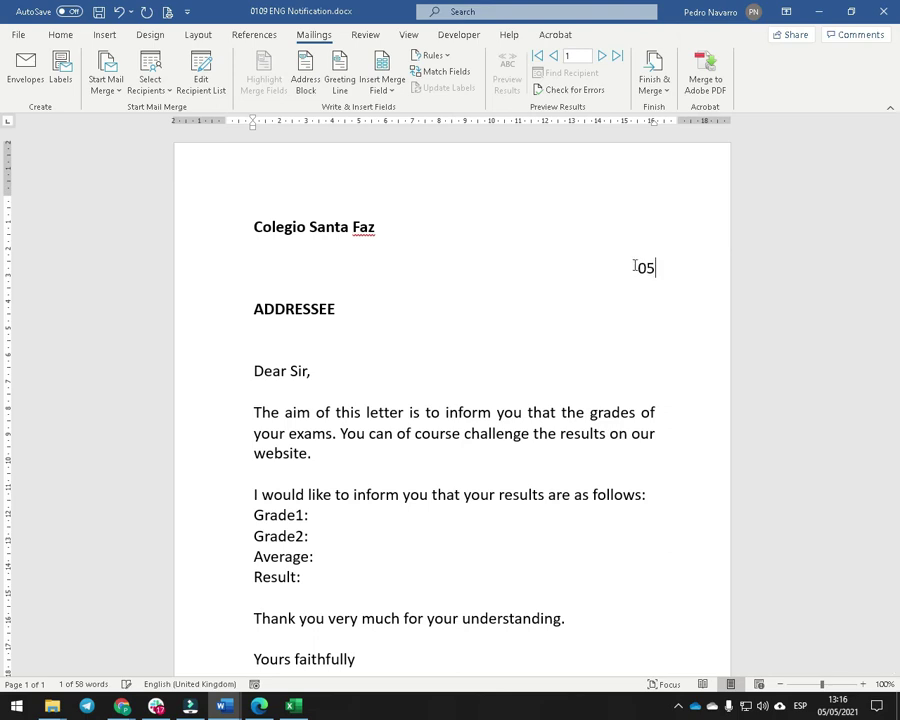
{"action": "type", "text": "/05/2021"}
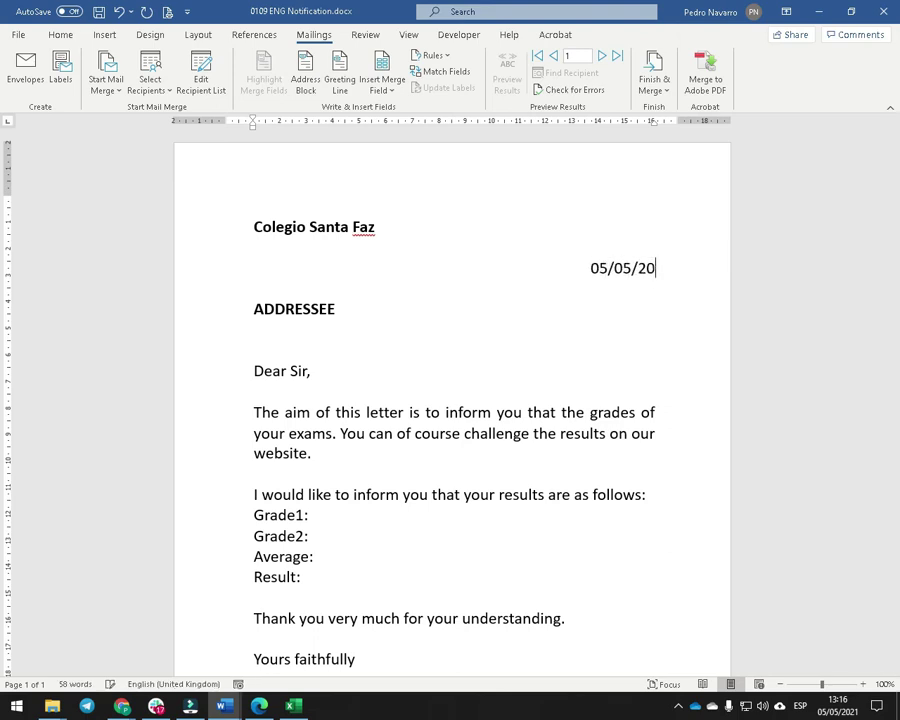
Replace the ADDRESSEE placeholder with the Name, Surname and Email merge fields, each on its own line
{"action": "double_click", "coordinate": [283, 311]}
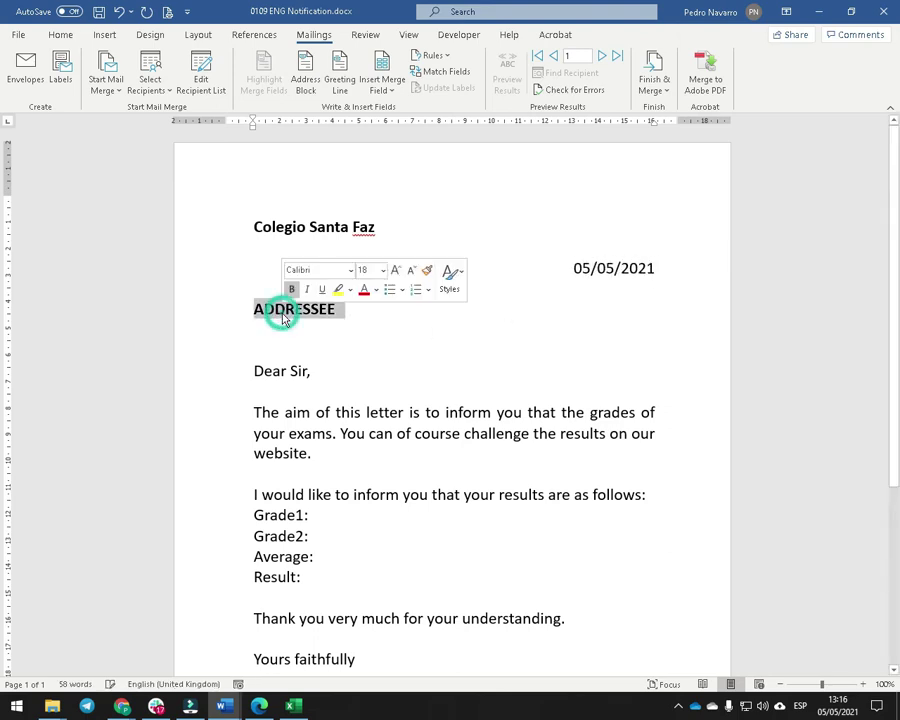
{"action": "key", "text": "Delete"}
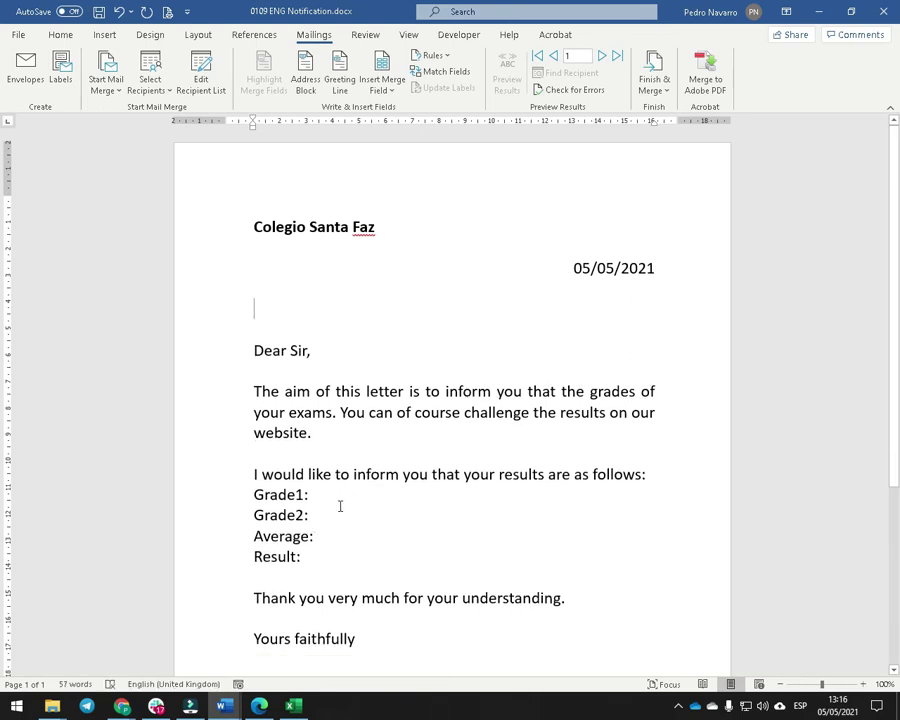
{"action": "left_click", "coordinate": [390, 86]}
{"action": "left_click", "coordinate": [400, 133]}
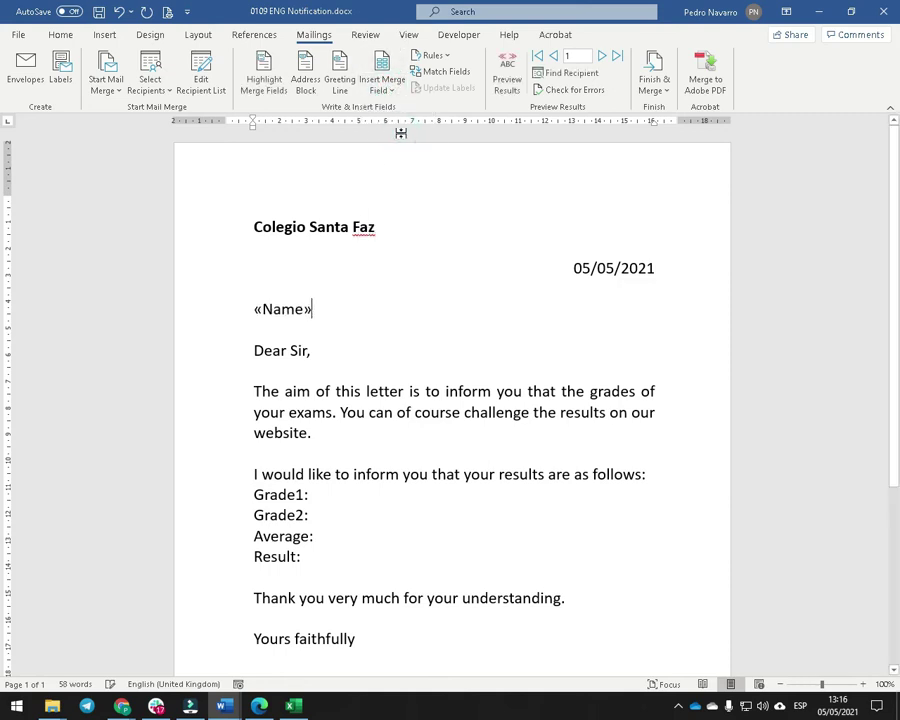
{"action": "key", "text": "Return"}
{"action": "left_click", "coordinate": [391, 90]}
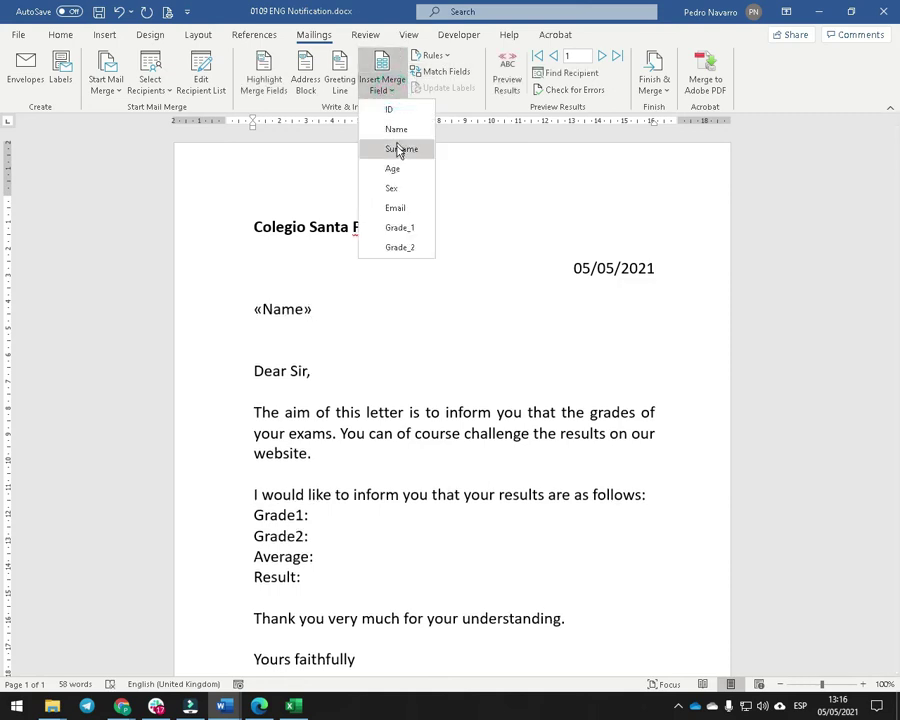
{"action": "left_click", "coordinate": [398, 146]}
{"action": "key", "text": "Return"}
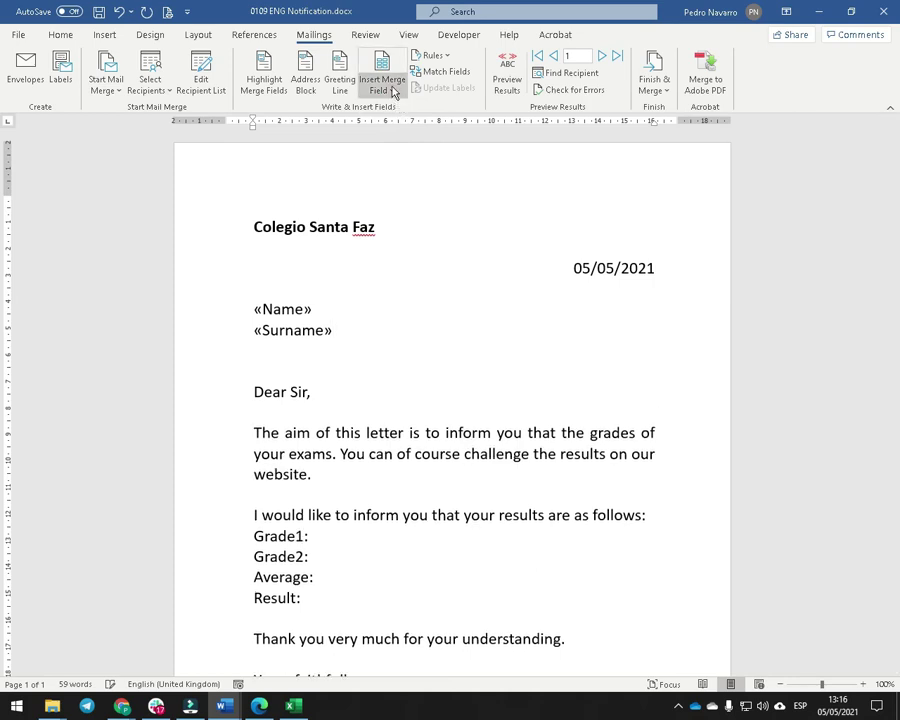
{"action": "left_click", "coordinate": [390, 88]}
{"action": "left_click", "coordinate": [405, 206]}
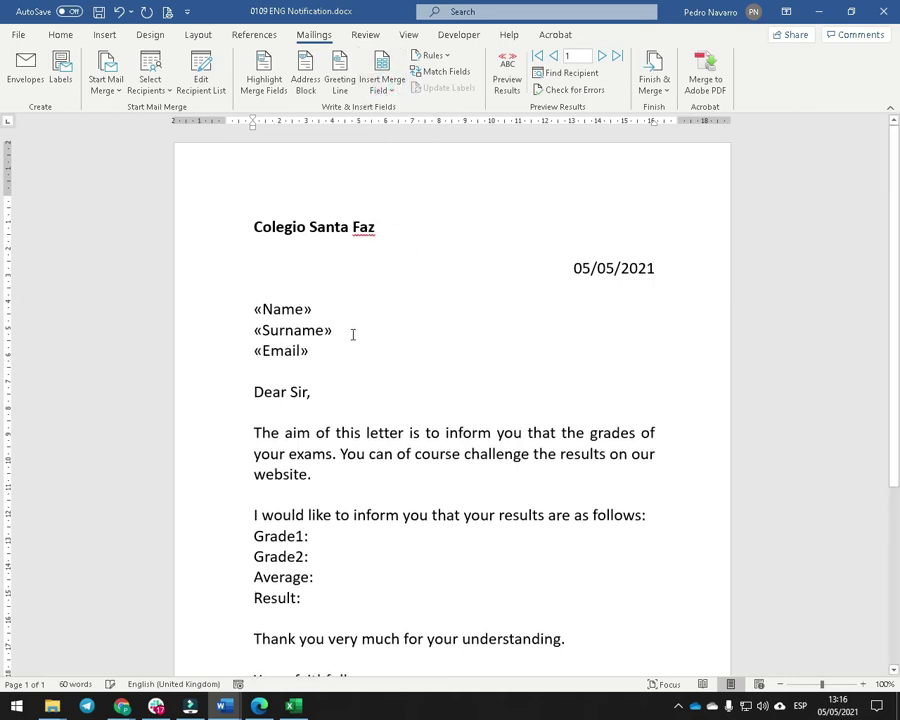
Format the Name and Surname merge fields in the addressee block as bold with font size 22
{"action": "left_click_drag", "start_coordinate": [352, 334], "coordinate": [235, 311]}
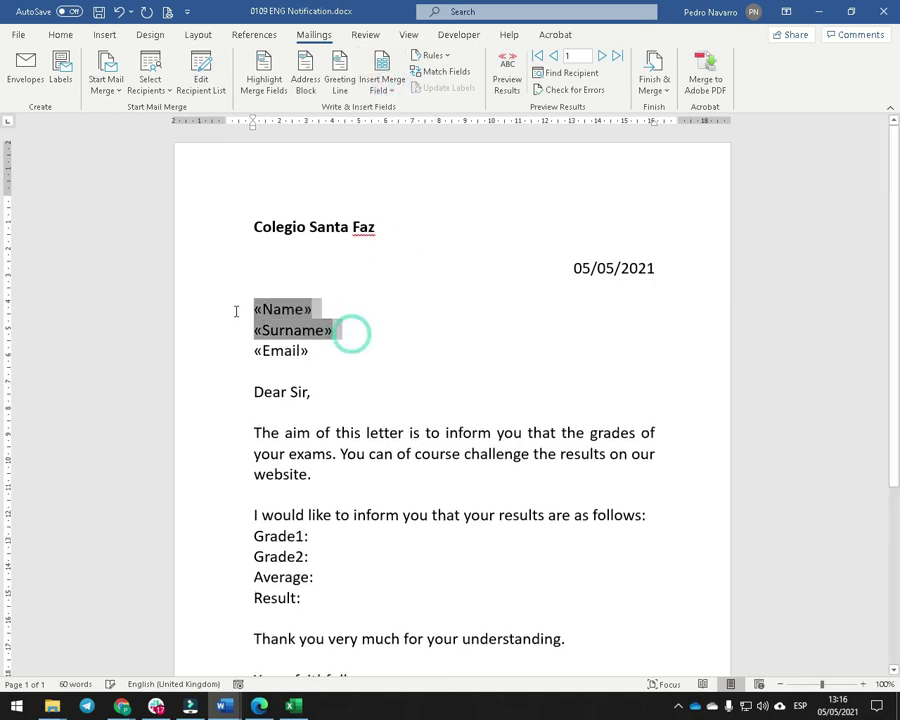
{"action": "left_click", "coordinate": [18, 36]}
{"action": "key", "text": "Escape"}
{"action": "left_click", "coordinate": [60, 35]}
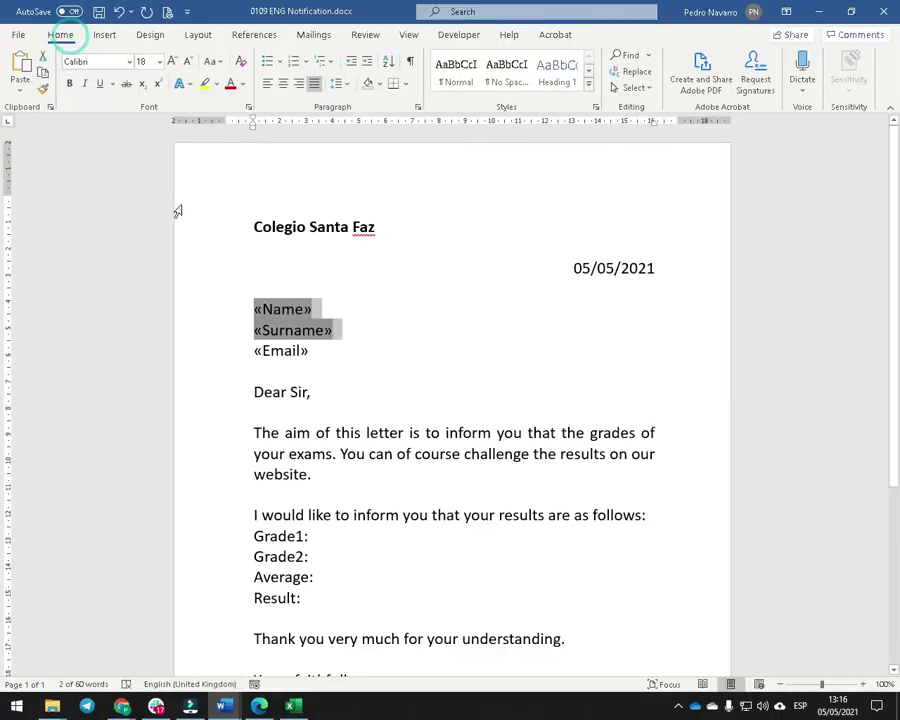
{"action": "left_click", "coordinate": [69, 83]}
{"action": "left_click", "coordinate": [174, 66]}
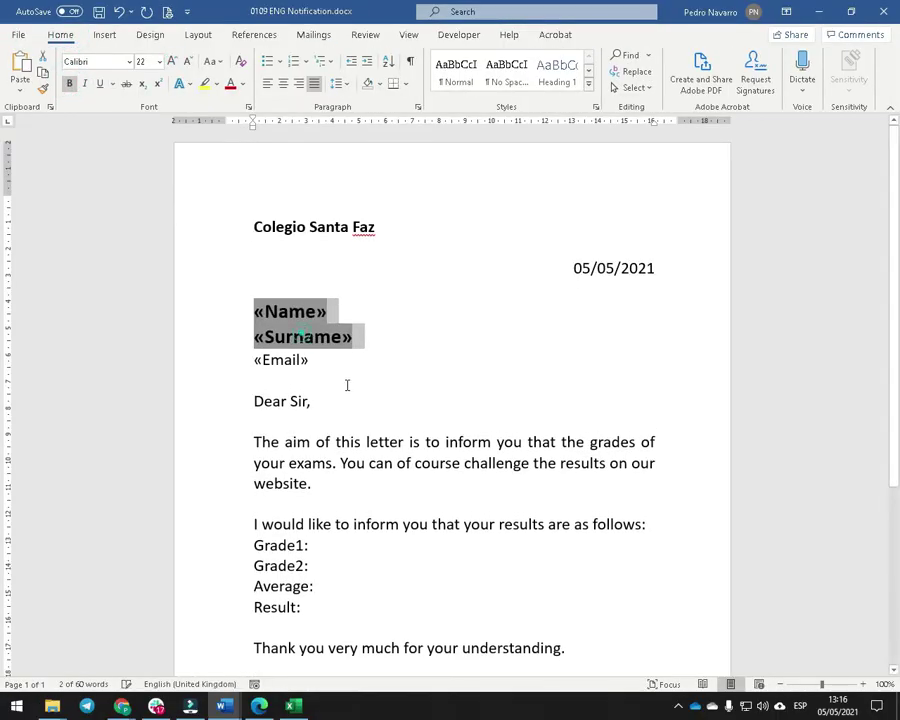
{"action": "triple_click", "coordinate": [325, 361]}
Insert the Grade_1 merge field after the "Grade1:" label in the results list
{"action": "scroll", "coordinate": [444, 466], "scroll_direction": "down", "scroll_amount": 2}
{"action": "left_click", "coordinate": [318, 477]}
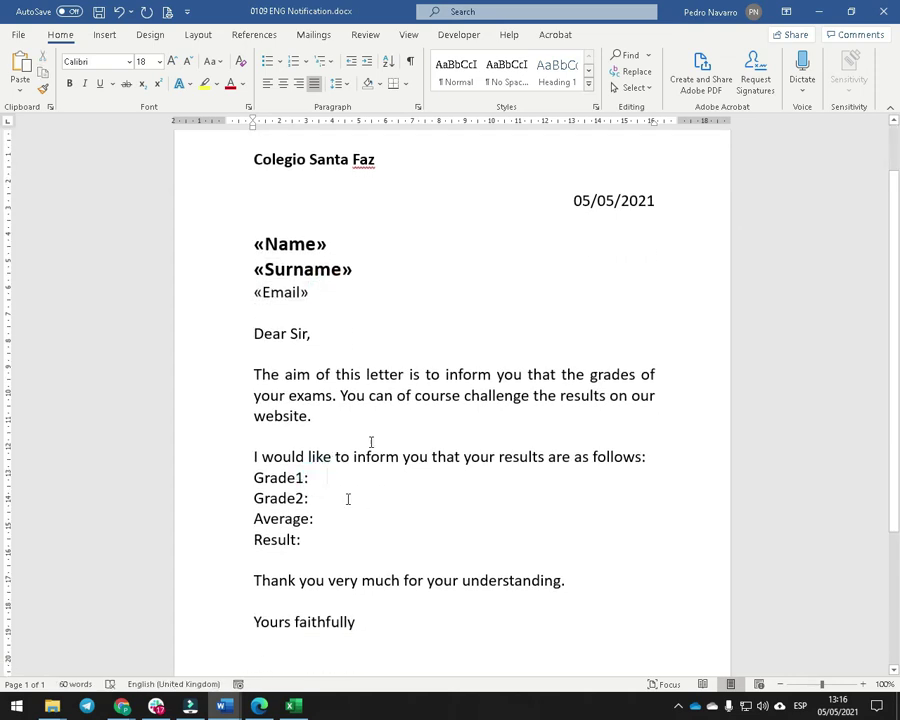
{"action": "left_click", "coordinate": [313, 34]}
{"action": "left_click", "coordinate": [395, 97]}
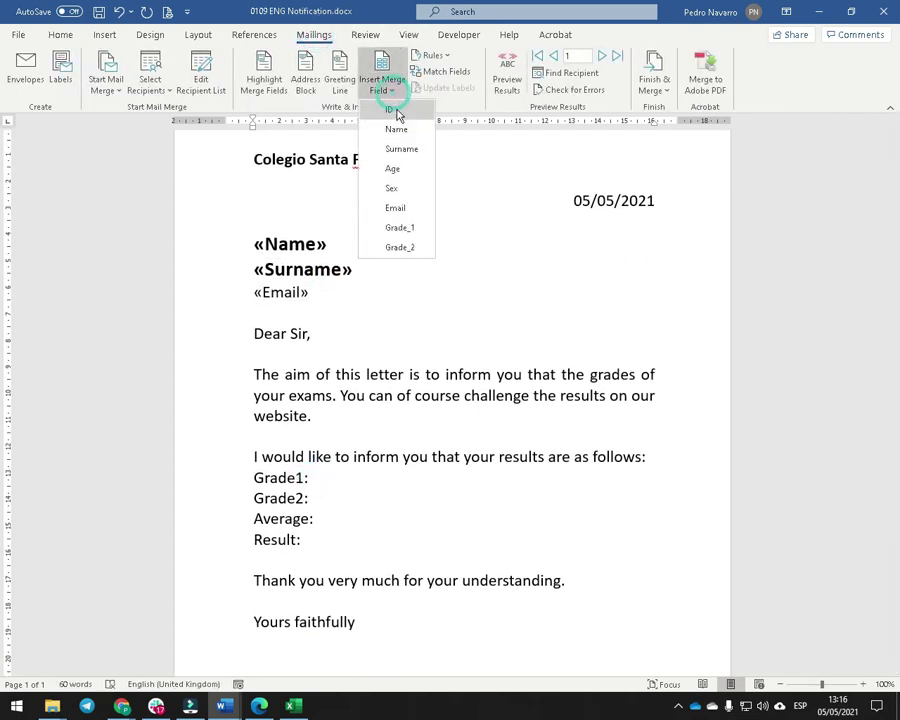
{"action": "left_click", "coordinate": [410, 228]}
{"action": "left_click", "coordinate": [335, 500]}
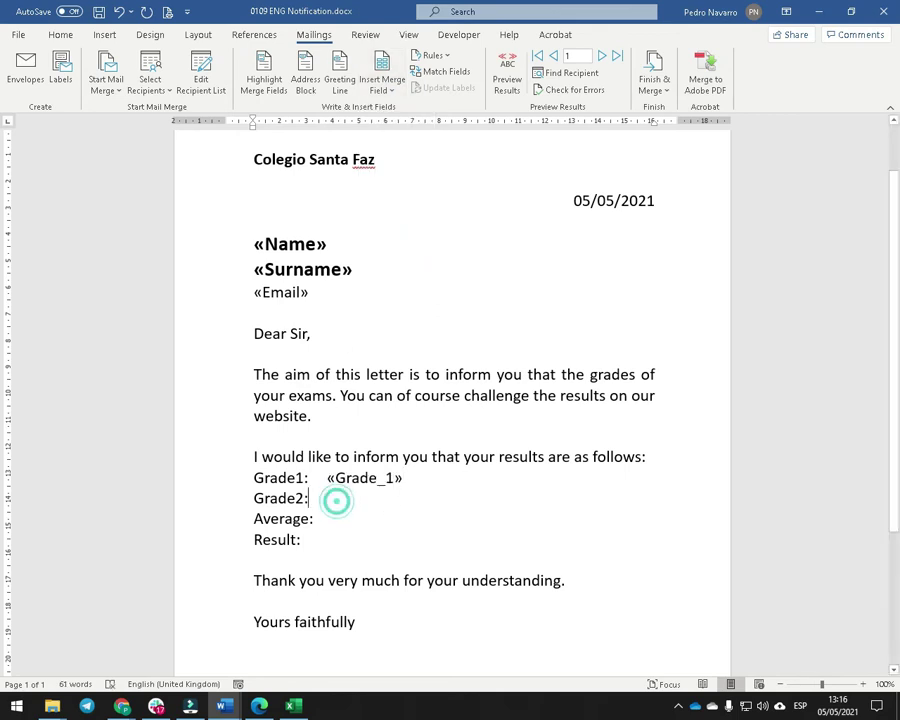
{"action": "left_click", "coordinate": [388, 88]}
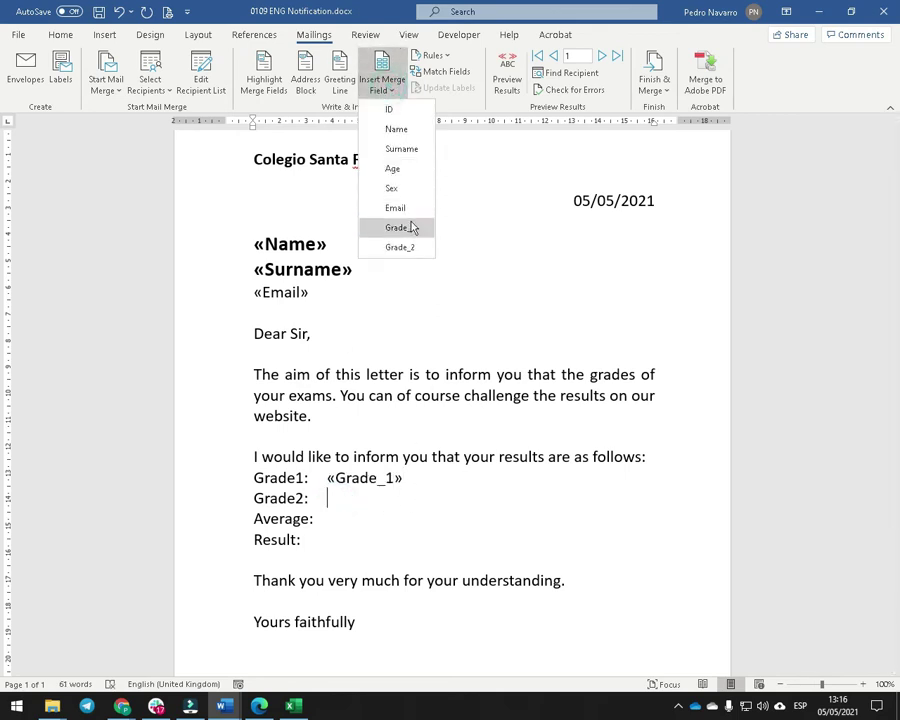
{"action": "left_click", "coordinate": [410, 227]}
{"action": "left_click", "coordinate": [348, 521]}
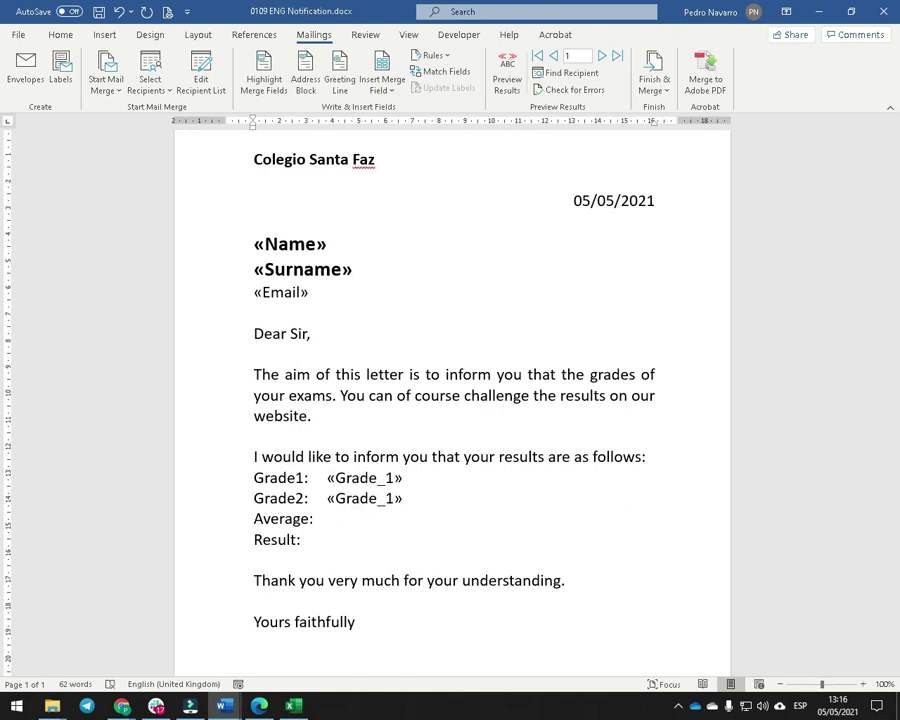
{"action": "left_click", "coordinate": [415, 498]}
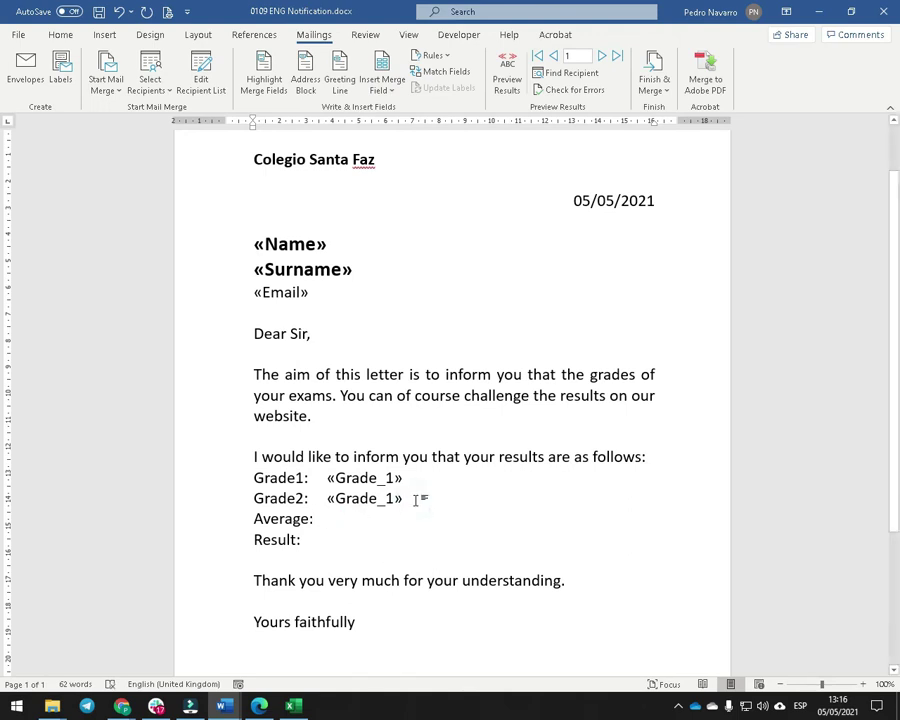
{"action": "key", "text": "BackSpace"}
{"action": "key", "text": "BackSpace"}
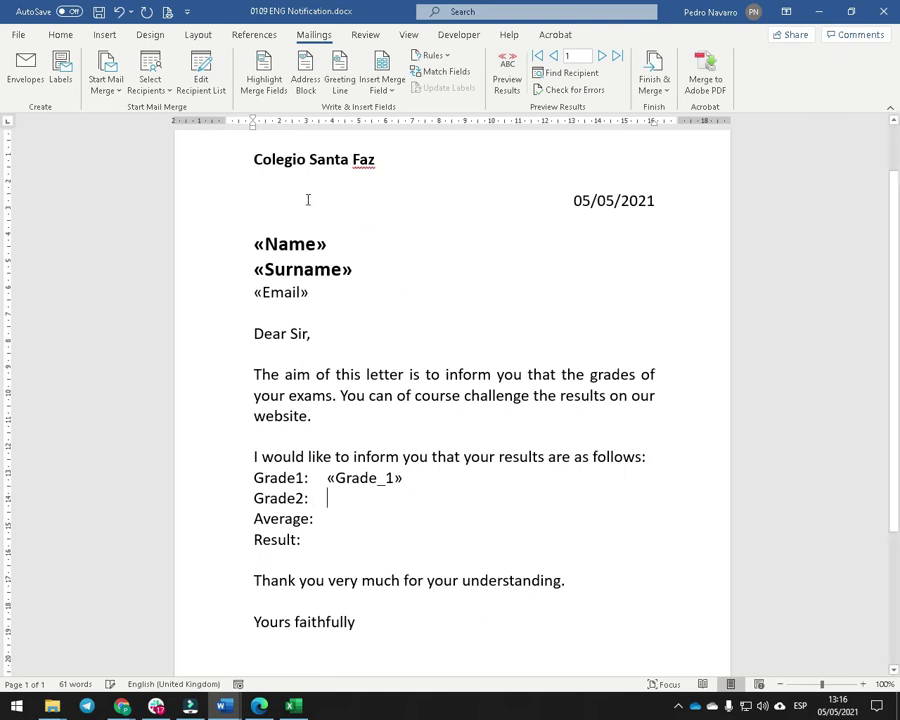
Insert the Grade_2 merge field after the "Grade2:" label in the results list
{"action": "left_click", "coordinate": [398, 89]}
{"action": "left_click", "coordinate": [412, 248]}
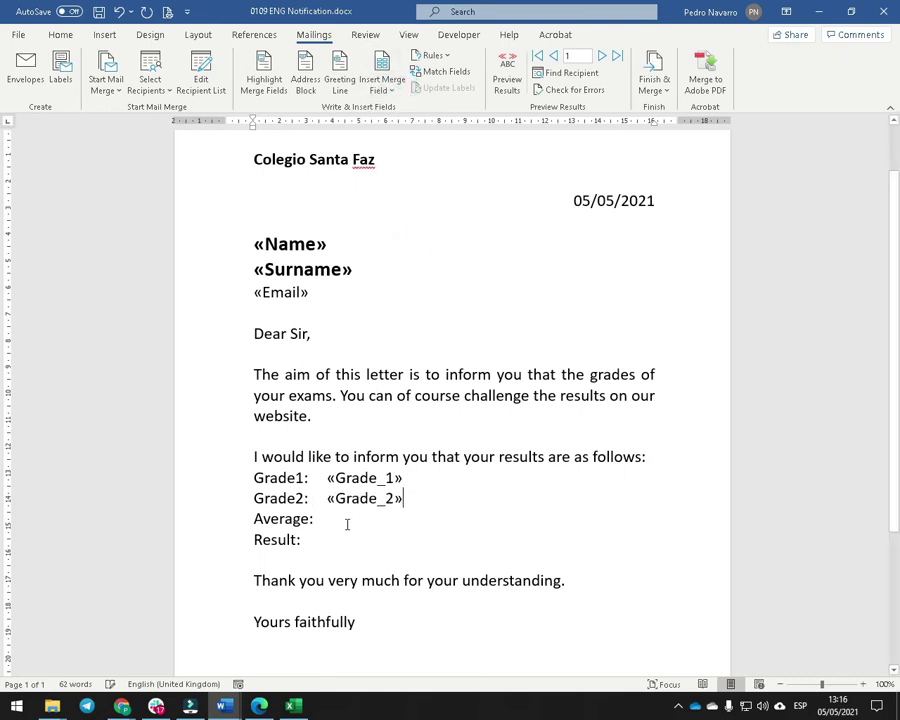
Insert a formula field after "Average:" containing an equals sign, a copy of the Grade_1 merge field and a plus sign
{"action": "left_click", "coordinate": [350, 522]}
{"action": "key", "text": "ctrl+F9"}
{"action": "type", "text": "="}
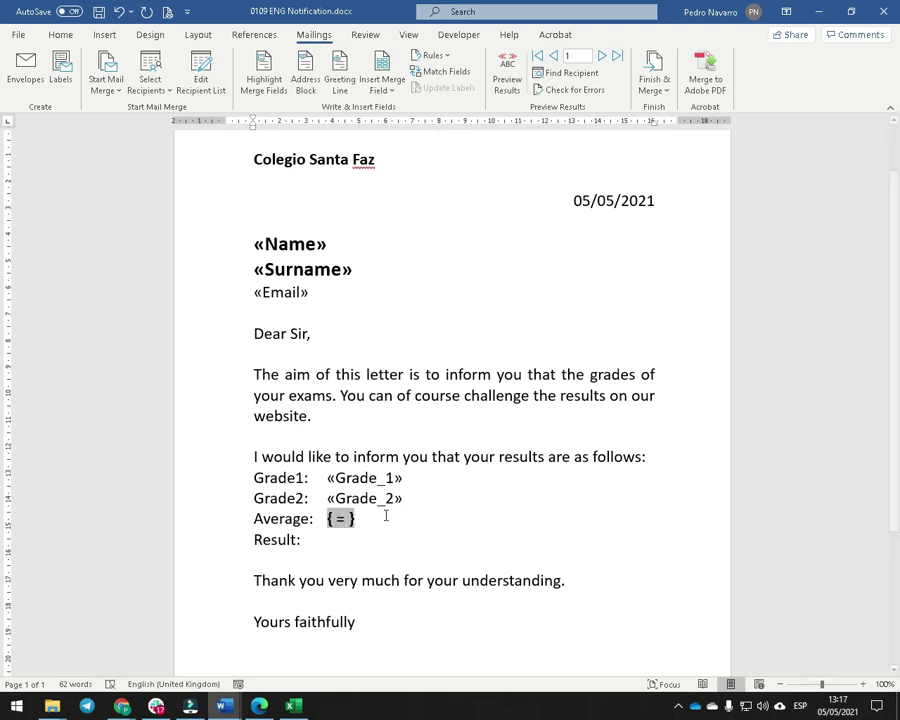
{"action": "left_click_drag", "start_coordinate": [411, 479], "coordinate": [328, 480]}
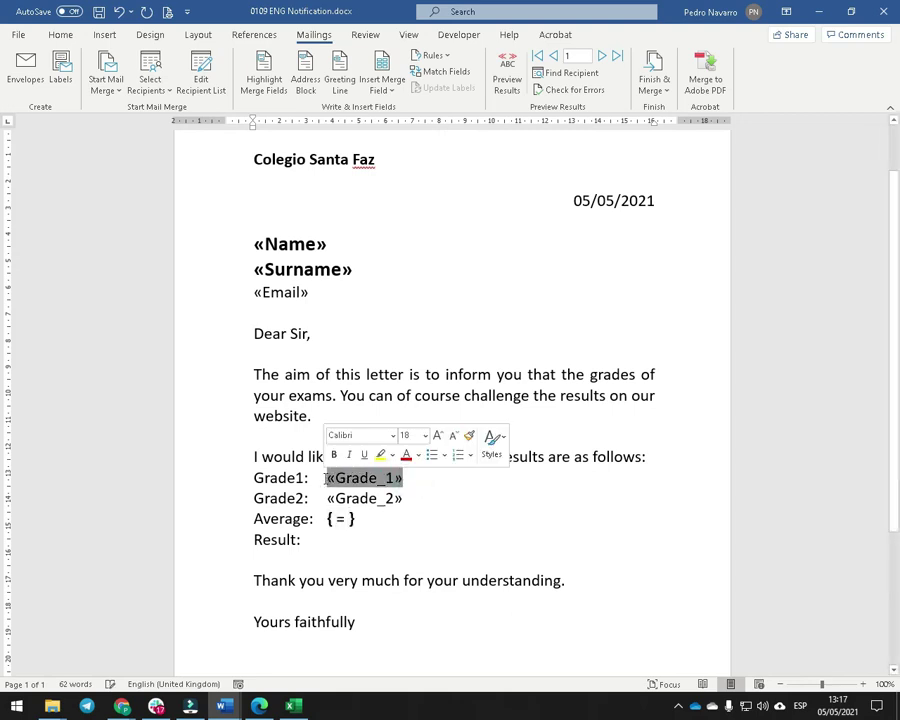
{"action": "key", "text": "ctrl+c"}
{"action": "left_click", "coordinate": [346, 519]}
{"action": "key", "text": "ctrl+v"}
{"action": "type", "text": "+"}
Complete the Average formula by adding a copy of the Grade_2 field, enclosing the sum in parentheses and dividing it by 2
{"action": "left_click_drag", "start_coordinate": [402, 498], "coordinate": [327, 498]}
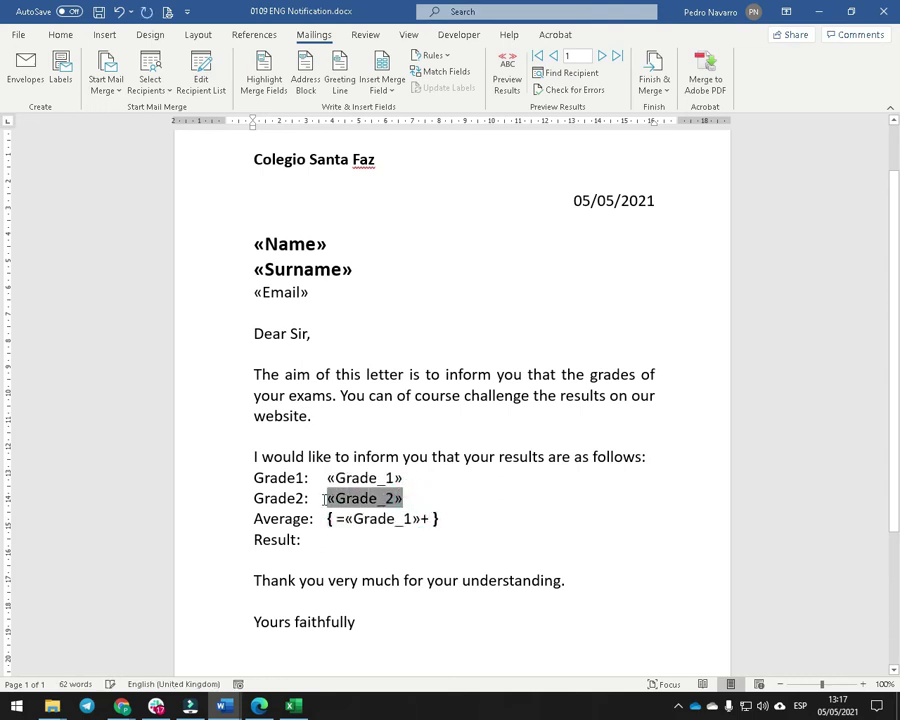
{"action": "key", "text": "ctrl+c"}
{"action": "left_click", "coordinate": [428, 519]}
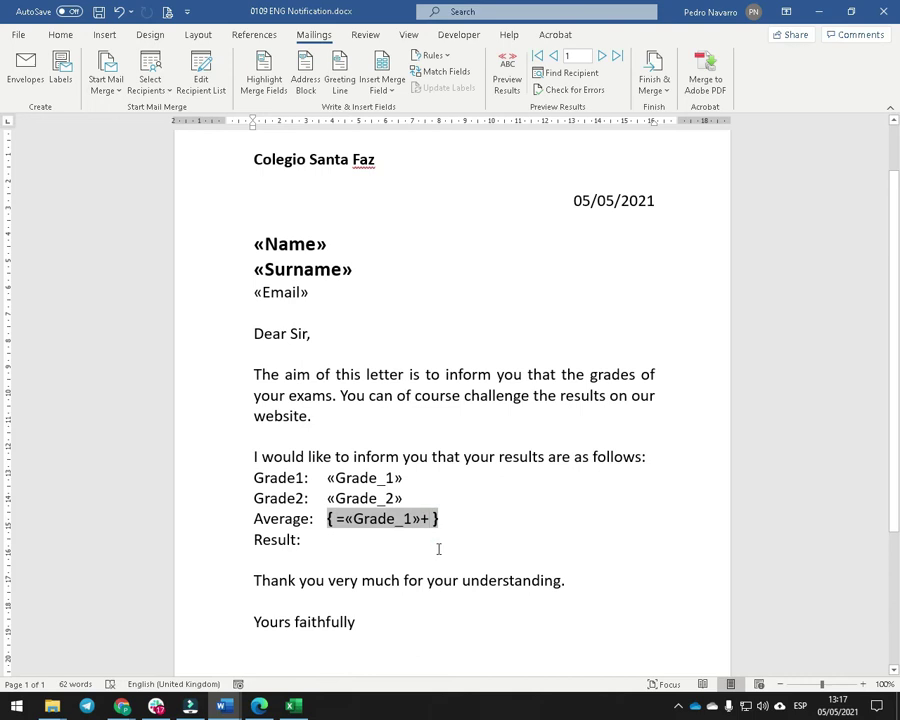
{"action": "key", "text": "ctrl+v"}
{"action": "left_click", "coordinate": [346, 520]}
{"action": "type", "text": "("}
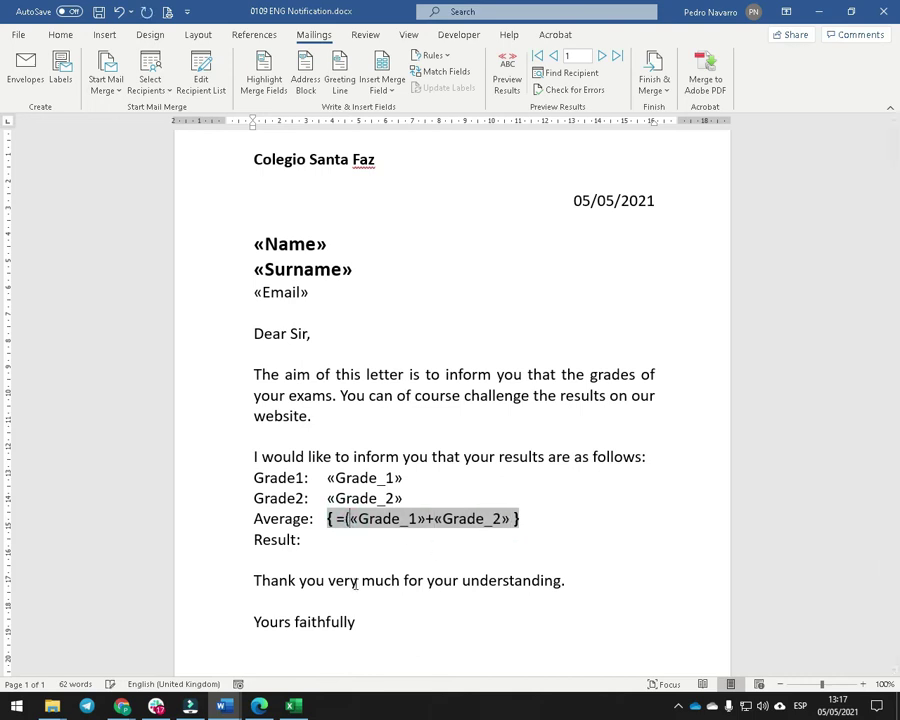
{"action": "left_click", "coordinate": [510, 519]}
{"action": "type", "text": ")"}
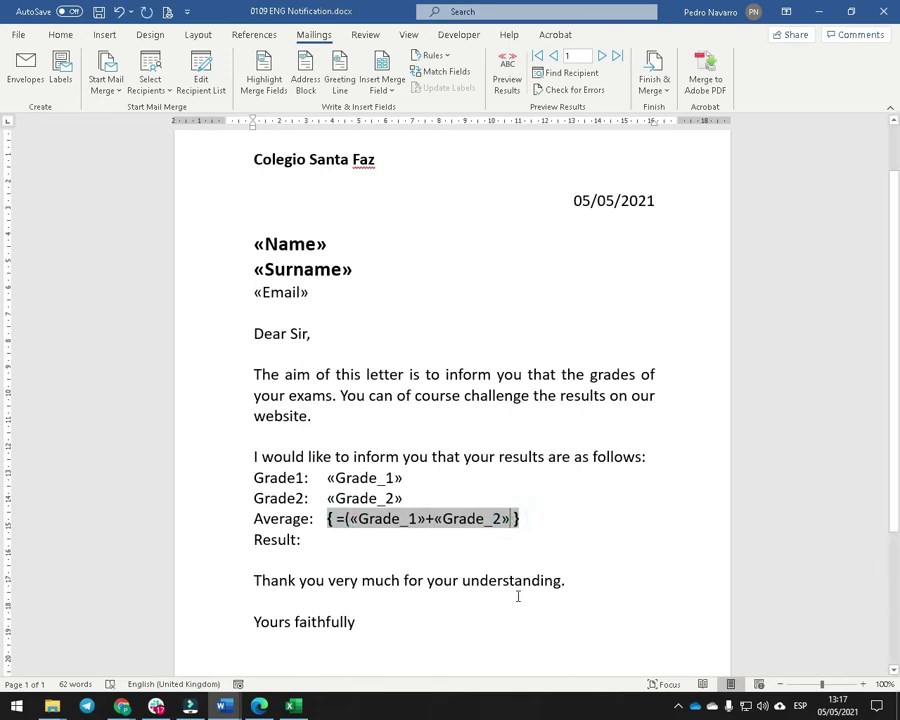
{"action": "type", "text": "/2"}
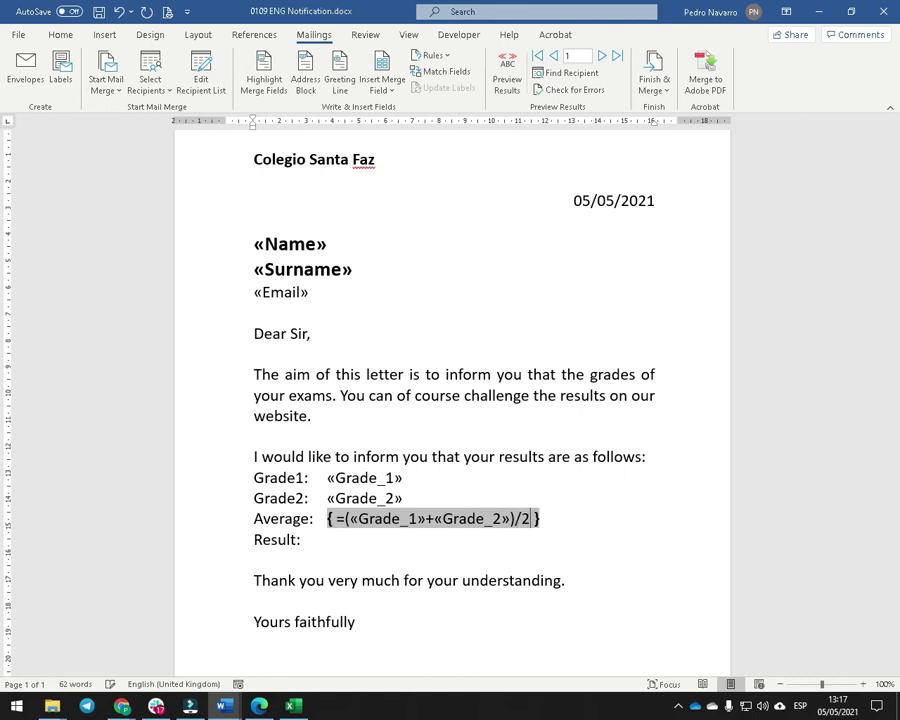
Preview the merged letters and browse from the last record back to the first, checking the grades and average
{"action": "left_click", "coordinate": [510, 82]}
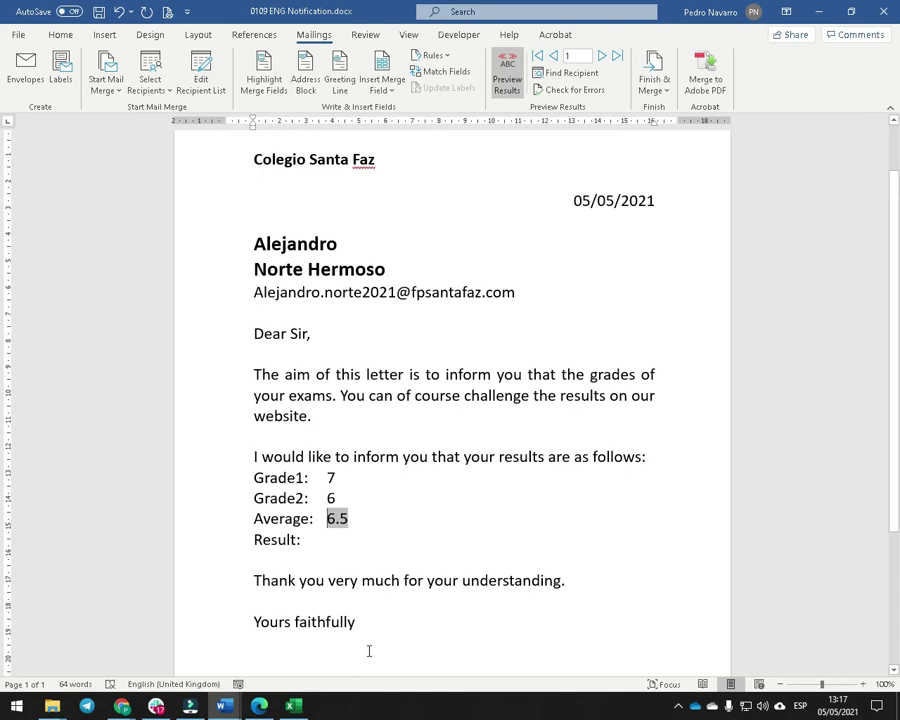
{"action": "left_click", "coordinate": [615, 58]}
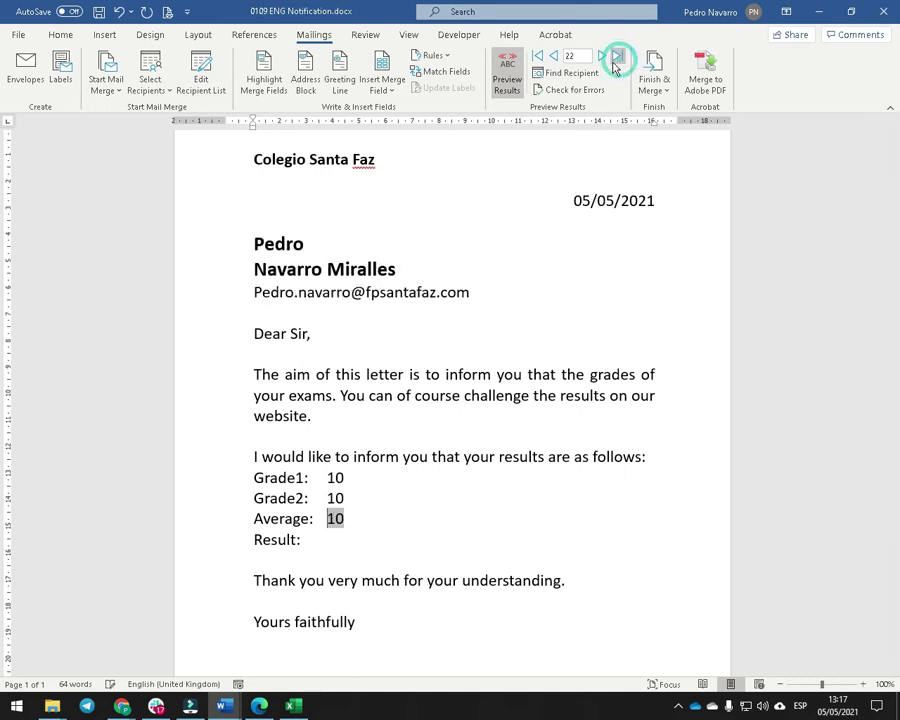
{"action": "left_click", "coordinate": [550, 57]}
{"action": "left_click", "coordinate": [550, 57]}
{"action": "left_click", "coordinate": [550, 57]}
{"action": "left_click", "coordinate": [550, 57]}
{"action": "left_click", "coordinate": [550, 57]}
{"action": "left_click", "coordinate": [550, 57]}
{"action": "left_click", "coordinate": [550, 57]}
{"action": "left_click", "coordinate": [550, 57]}
{"action": "left_click", "coordinate": [550, 57]}
{"action": "left_click", "coordinate": [550, 57]}
{"action": "left_click", "coordinate": [550, 57]}
{"action": "left_click", "coordinate": [550, 57]}
{"action": "left_click", "coordinate": [550, 57]}
{"action": "left_click", "coordinate": [550, 57]}
{"action": "left_click", "coordinate": [550, 57]}
{"action": "left_click", "coordinate": [550, 57]}
{"action": "left_click", "coordinate": [550, 57]}
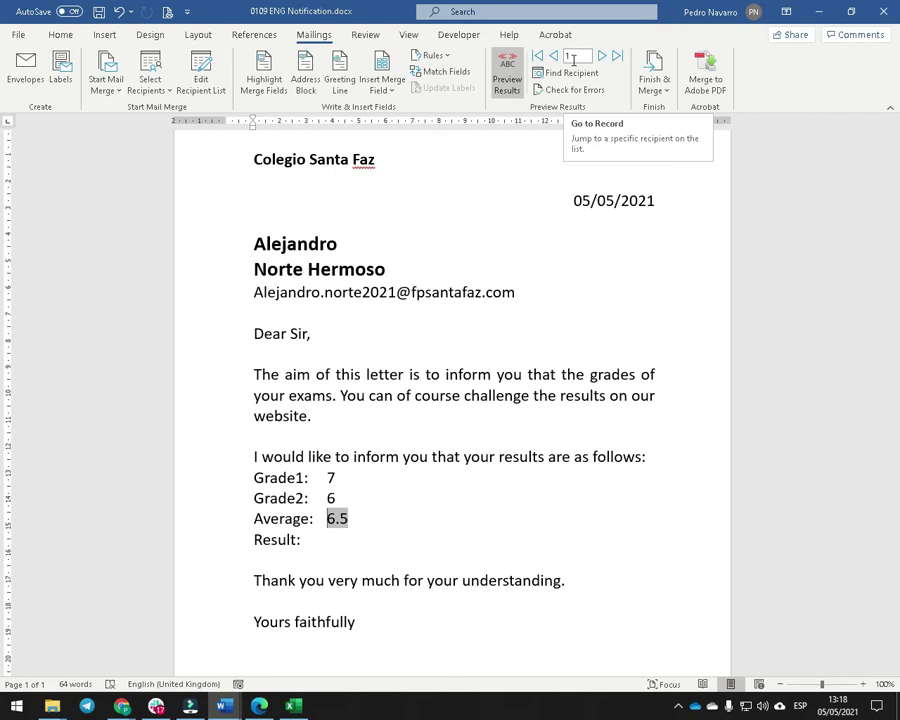
Filter the mail merge recipient list to records whose Sex is M
{"action": "left_click", "coordinate": [204, 98]}
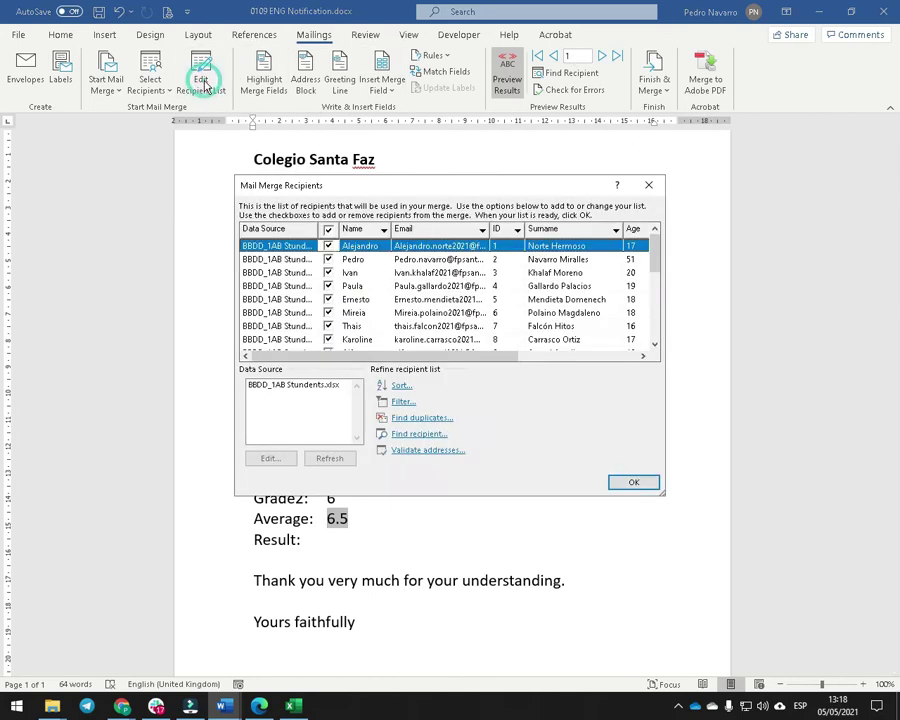
{"action": "left_click_drag", "start_coordinate": [660, 494], "coordinate": [856, 605]}
{"action": "left_click_drag", "start_coordinate": [643, 185], "coordinate": [455, 95]}
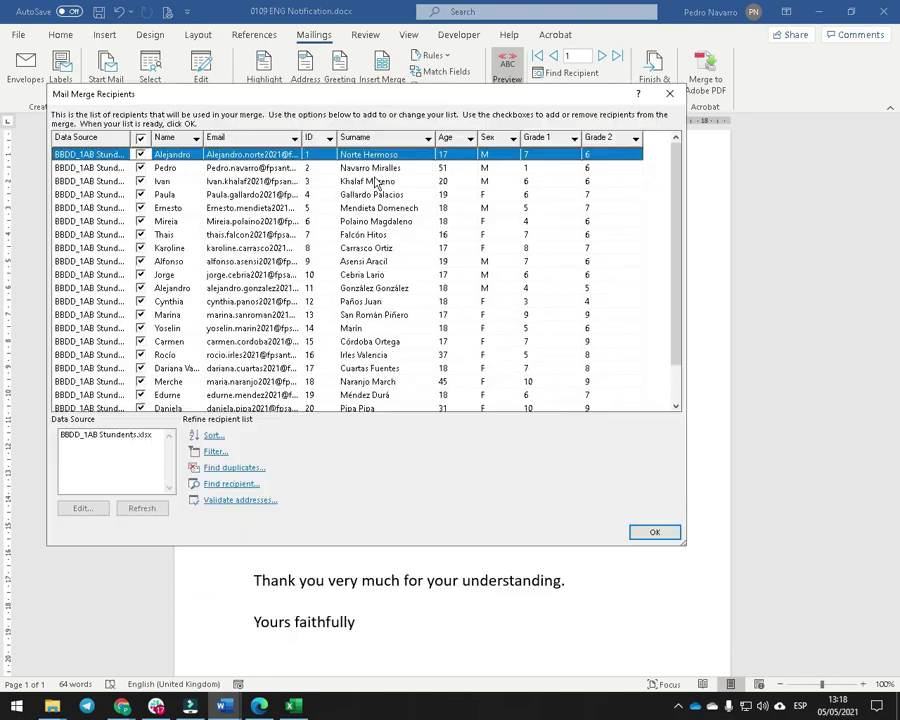
{"action": "scroll", "coordinate": [687, 311], "scroll_direction": "down", "scroll_amount": 1}
{"action": "scroll", "coordinate": [693, 297], "scroll_direction": "up", "scroll_amount": 1}
{"action": "left_click", "coordinate": [515, 145]}
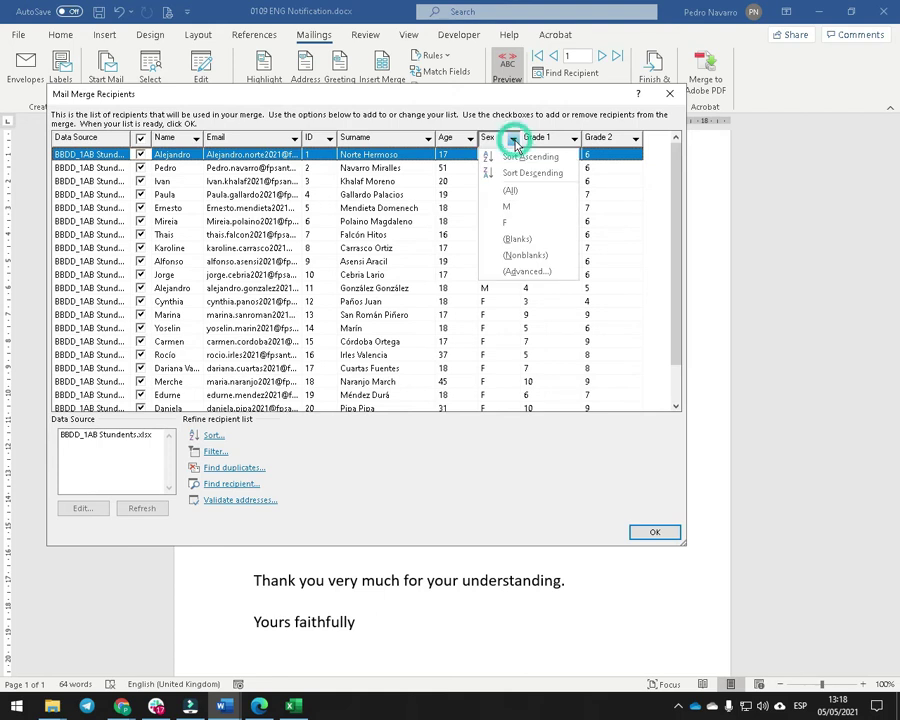
{"action": "left_click", "coordinate": [522, 207]}
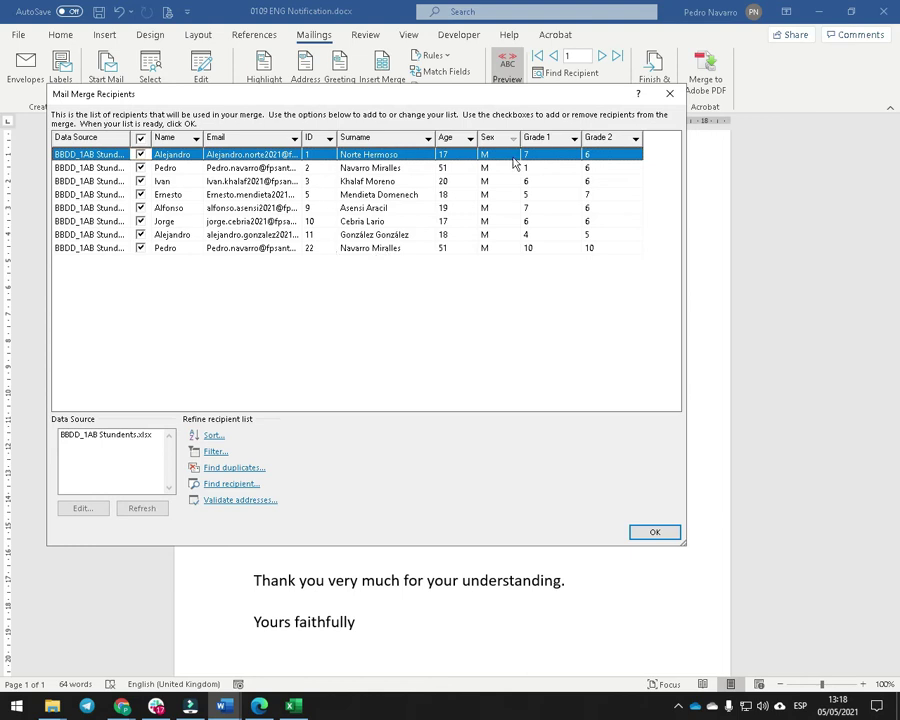
{"action": "left_click", "coordinate": [668, 533]}
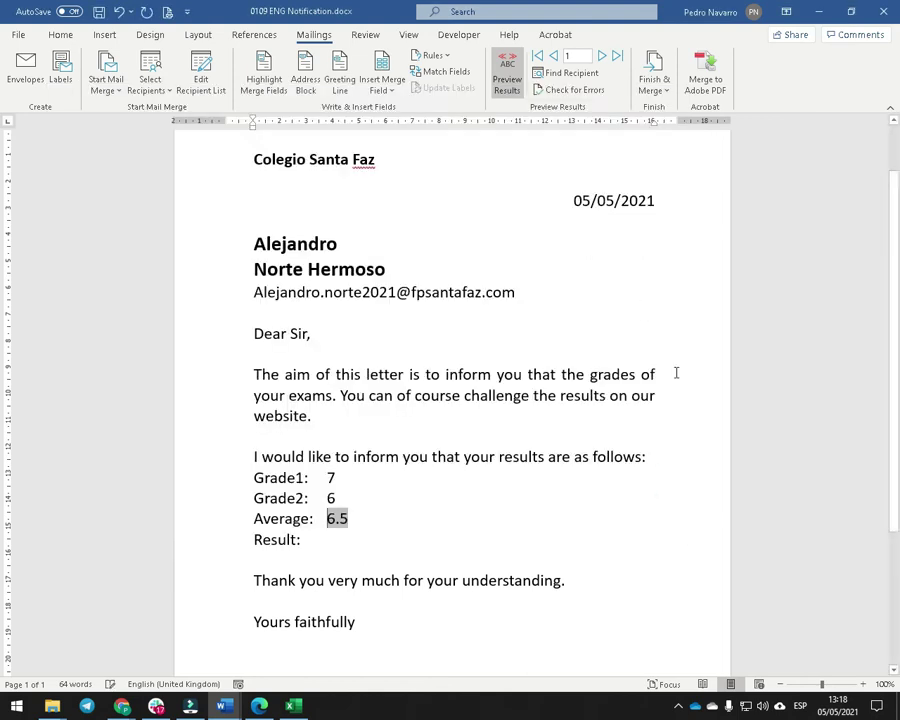
Browse the previewed letters of the filtered recipients, checking the addressees and their averages
{"action": "left_click", "coordinate": [617, 56]}
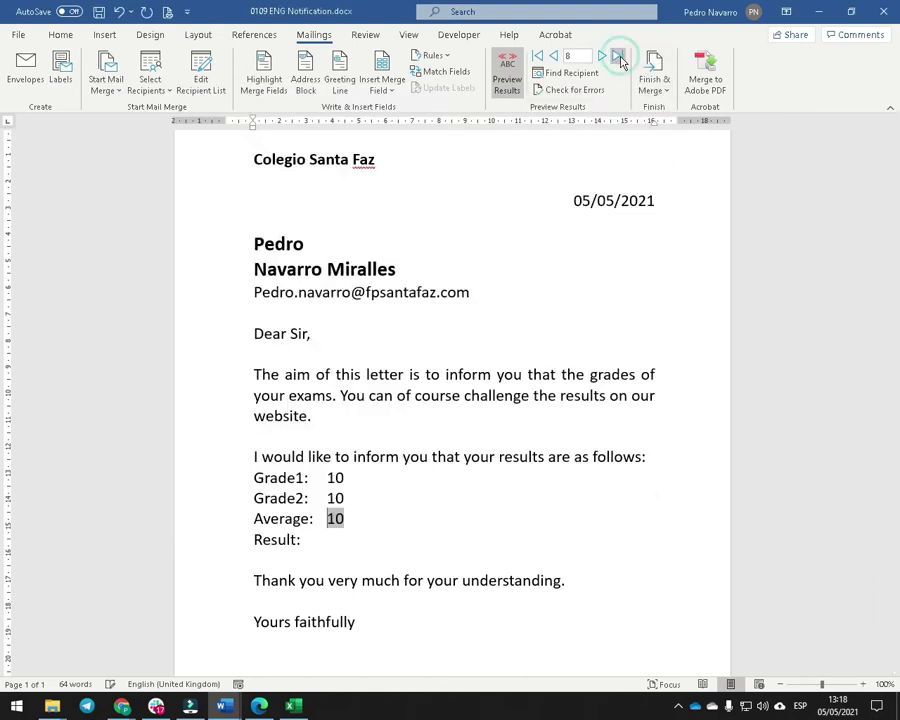
{"action": "left_click", "coordinate": [568, 56]}
{"action": "type", "text": "5"}
{"action": "key", "text": "Return"}
{"action": "left_click", "coordinate": [540, 56]}
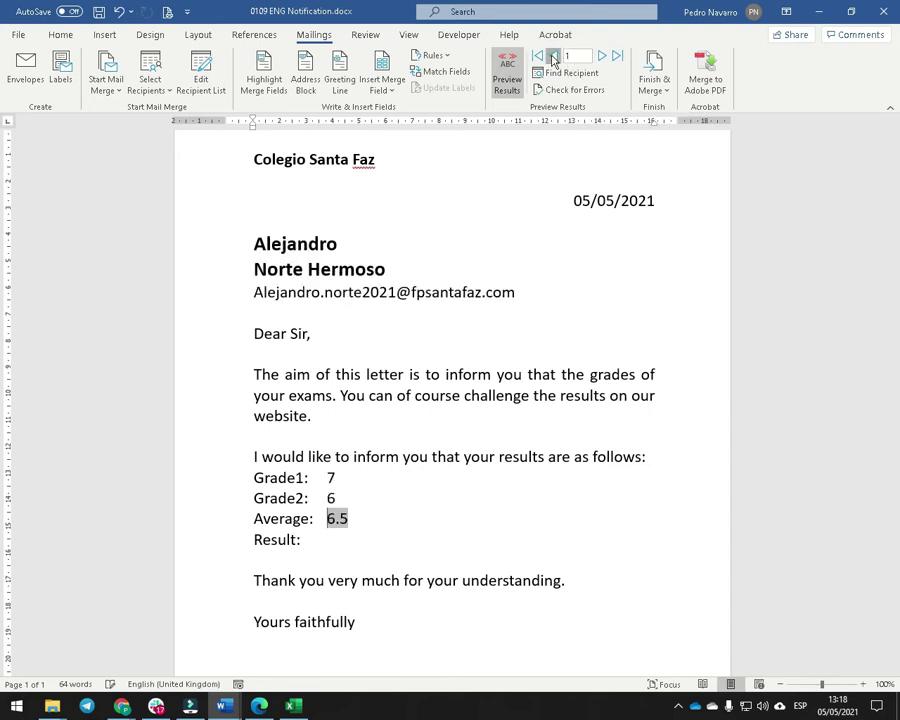
{"action": "left_click", "coordinate": [600, 59]}
{"action": "left_click", "coordinate": [600, 59]}
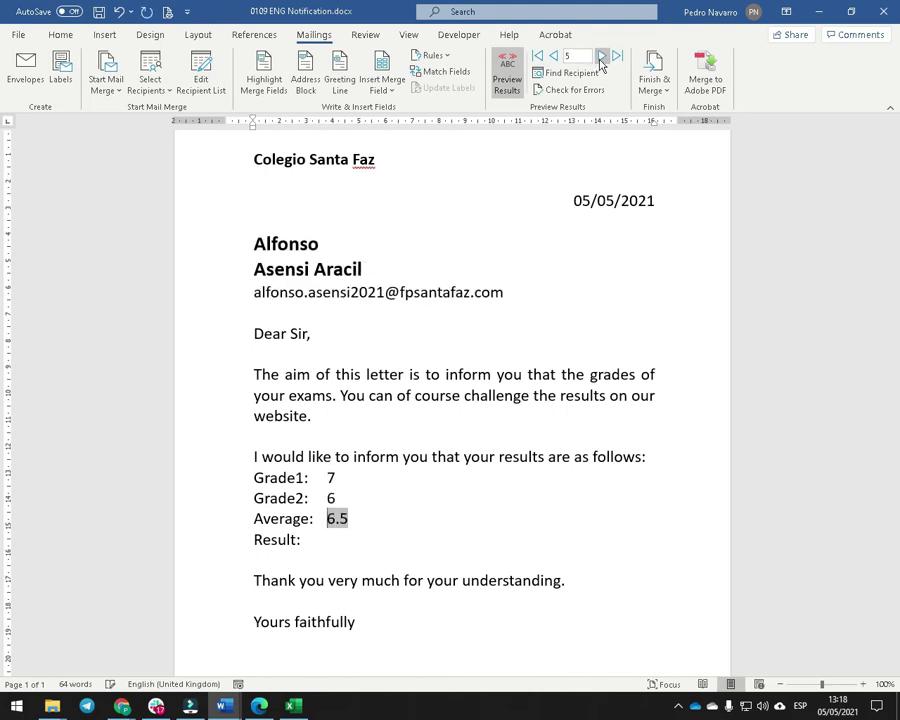
{"action": "left_click", "coordinate": [600, 59]}
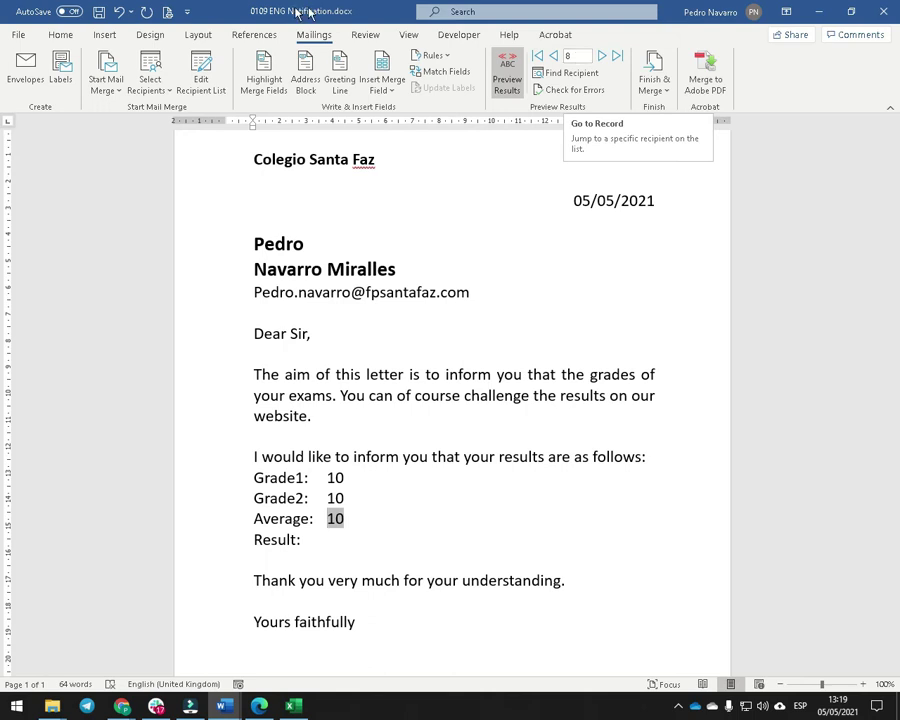
Add an And condition to the recipient filter requiring Age to be Greater than or equal to 18
{"action": "left_click", "coordinate": [206, 77]}
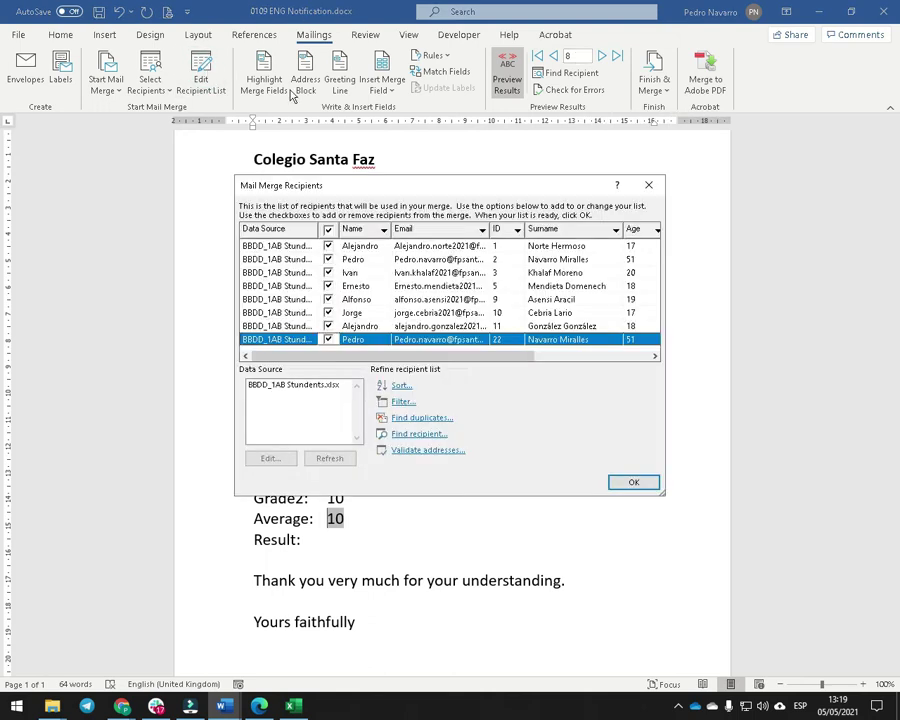
{"action": "left_click_drag", "start_coordinate": [663, 493], "coordinate": [895, 568]}
{"action": "left_click_drag", "start_coordinate": [697, 182], "coordinate": [400, 168]}
{"action": "left_click_drag", "start_coordinate": [482, 130], "coordinate": [535, 130]}
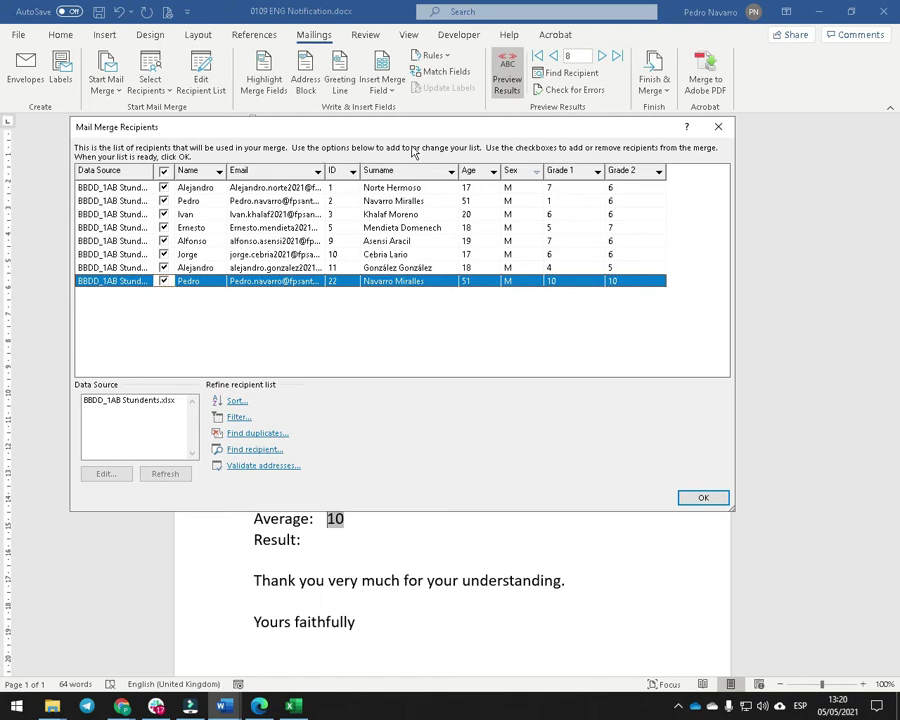
{"action": "left_click", "coordinate": [493, 171]}
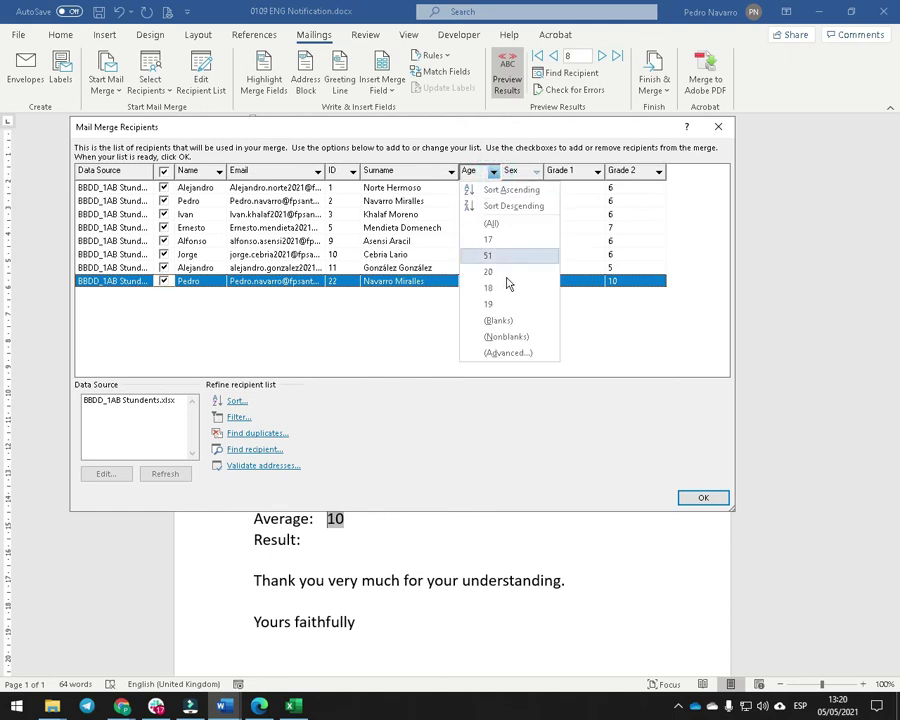
{"action": "left_click", "coordinate": [509, 355]}
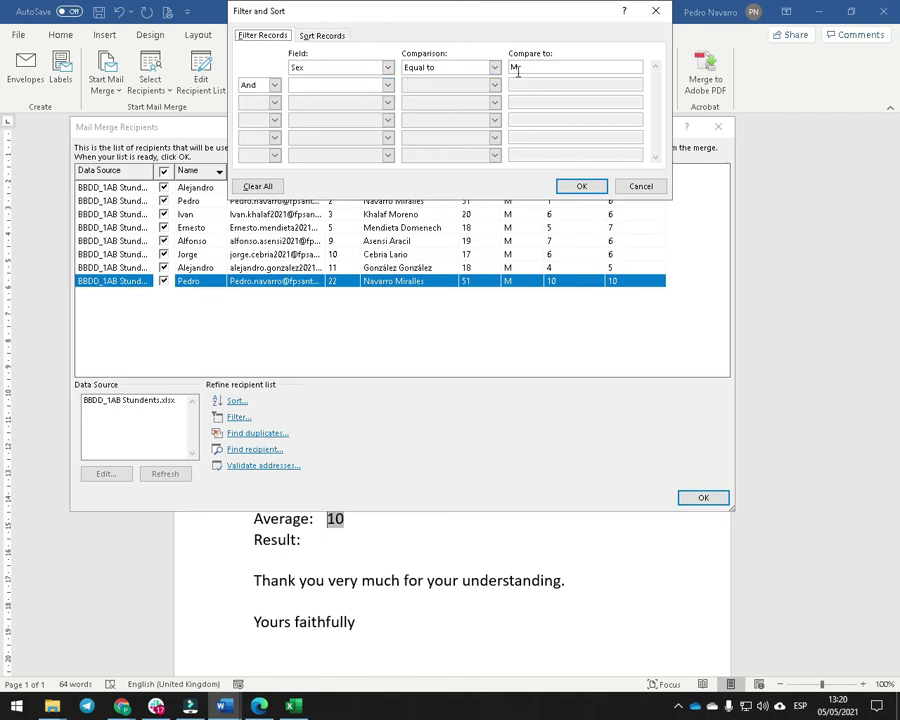
{"action": "left_click", "coordinate": [388, 86]}
{"action": "left_click", "coordinate": [315, 134]}
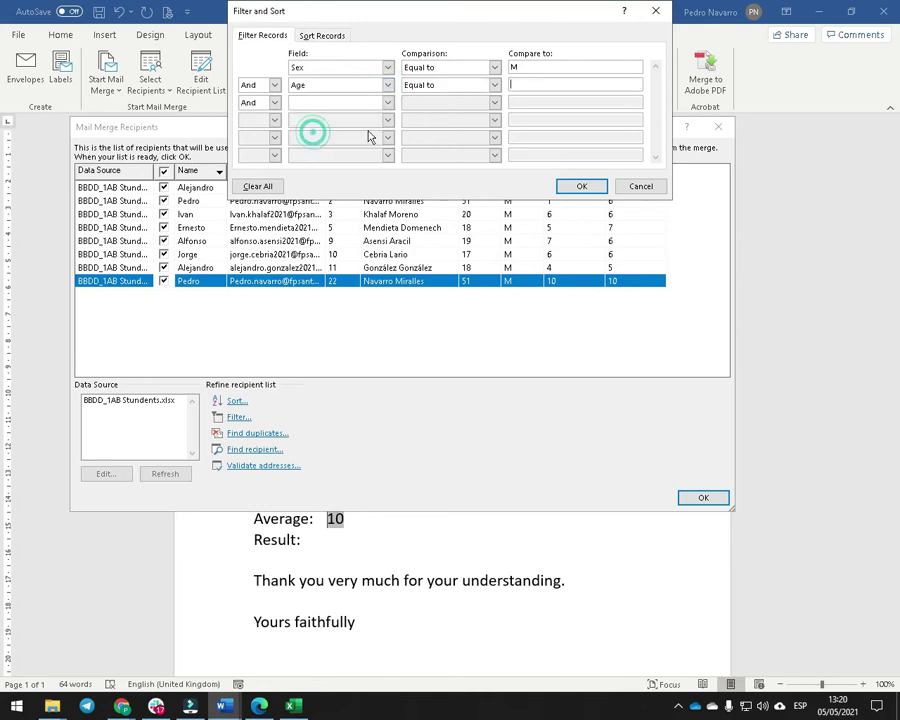
{"action": "left_click", "coordinate": [494, 86]}
{"action": "left_click", "coordinate": [413, 143]}
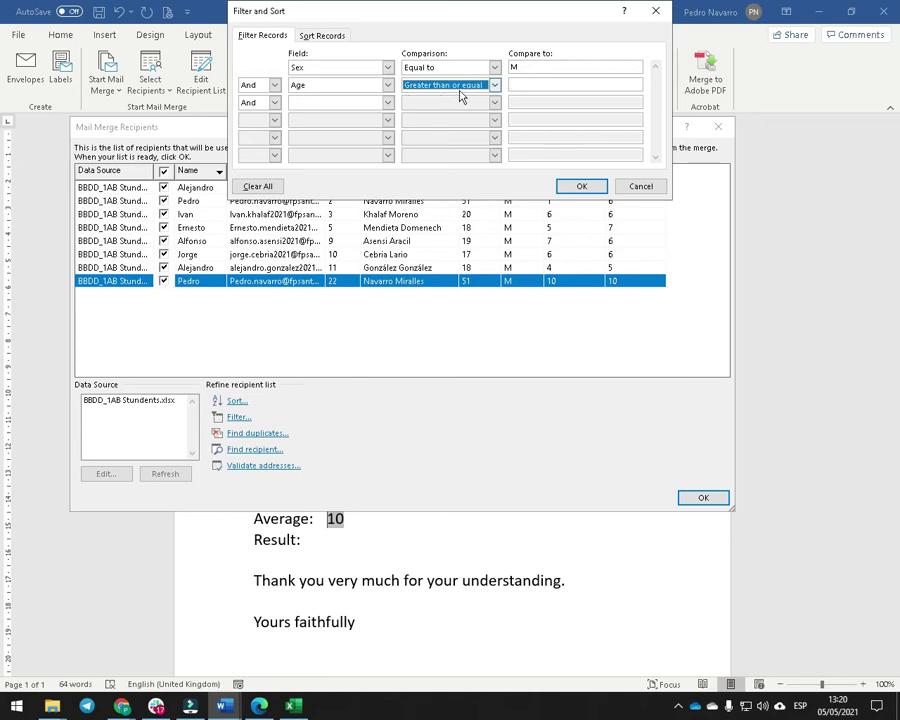
{"action": "left_click", "coordinate": [518, 84]}
{"action": "type", "text": "18"}
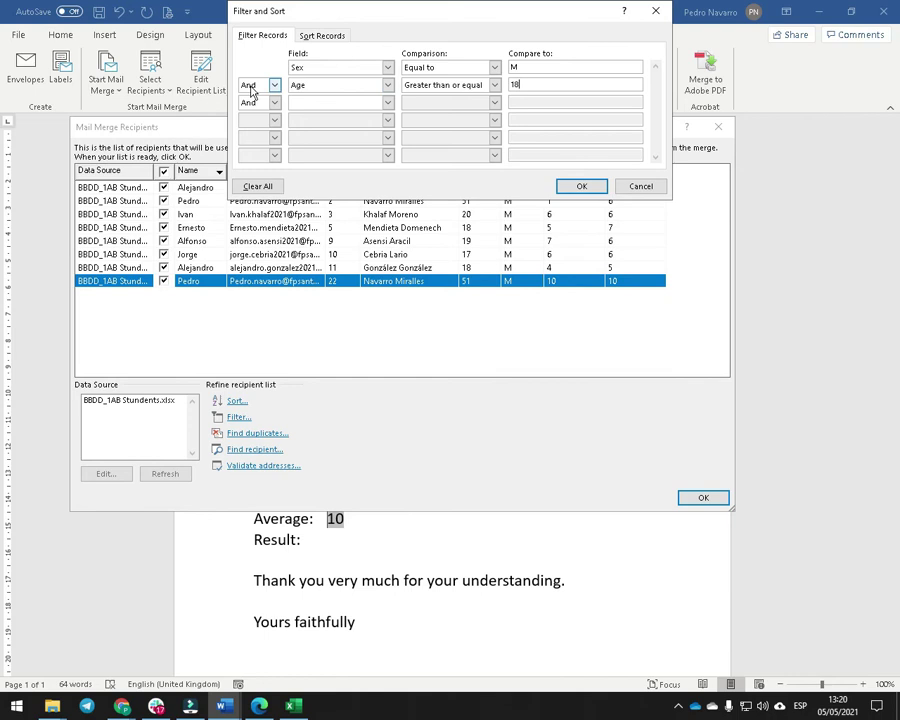
{"action": "left_click", "coordinate": [581, 186]}
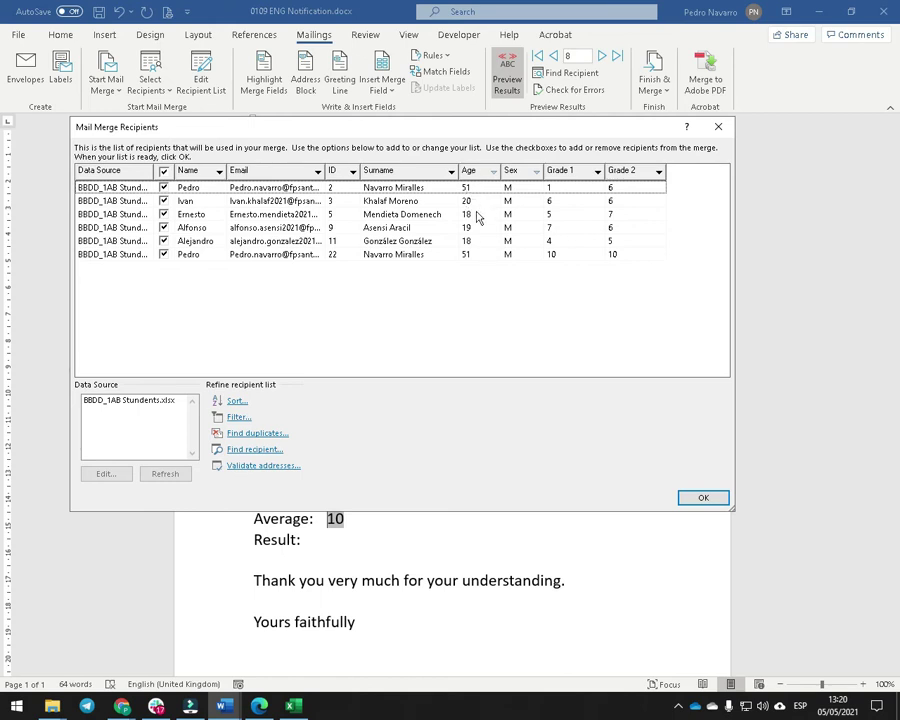
{"action": "left_click", "coordinate": [703, 497]}
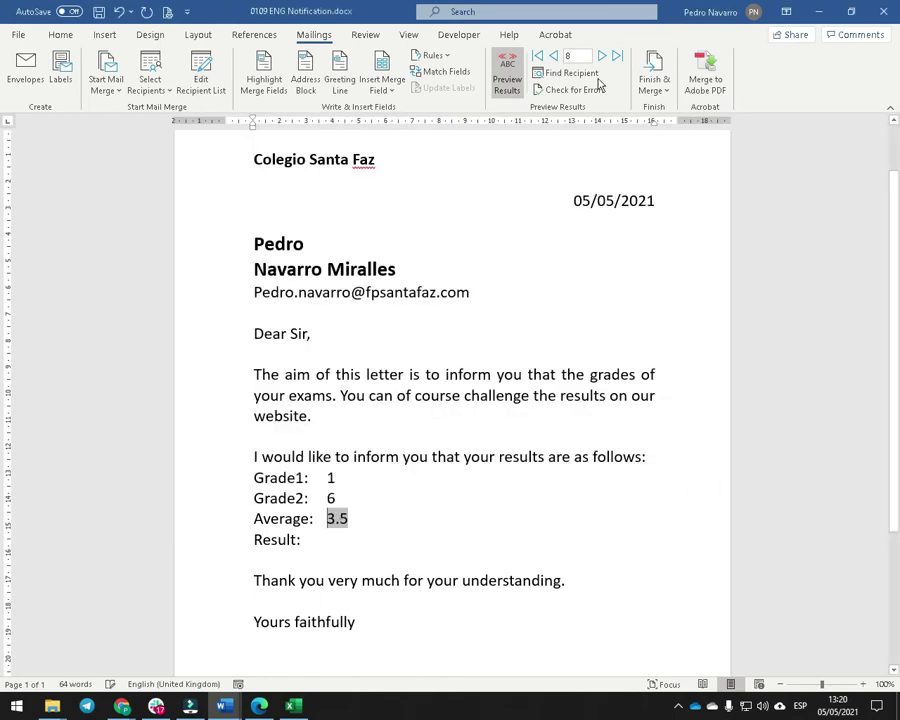
Check the last recipient's previewed letter and switch the document back to showing merge fields
{"action": "left_click", "coordinate": [612, 56]}
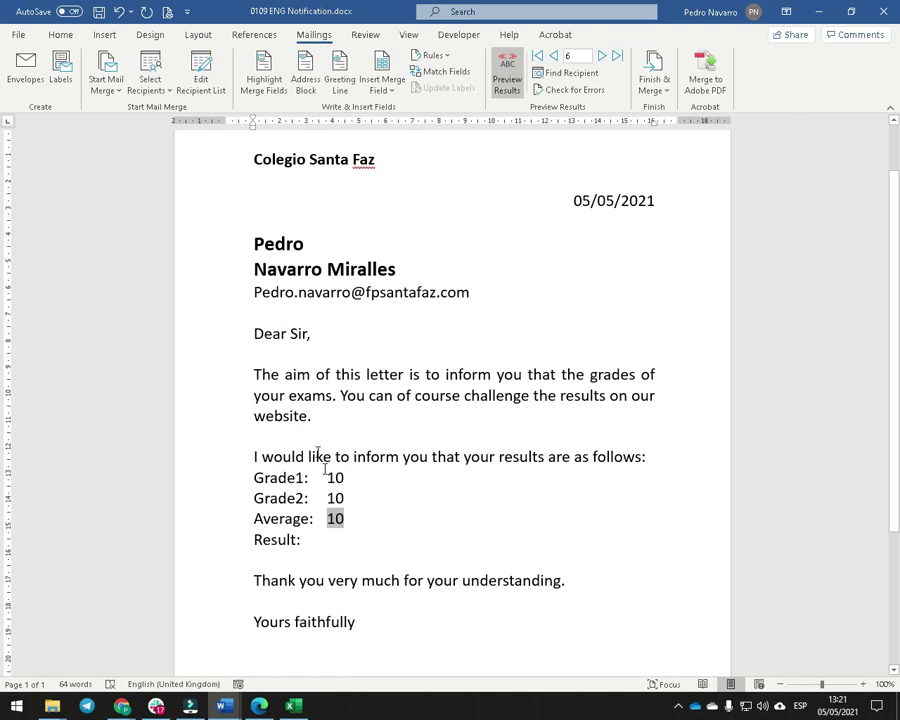
{"action": "scroll", "coordinate": [329, 474], "scroll_direction": "down", "scroll_amount": 3}
{"action": "scroll", "coordinate": [329, 474], "scroll_direction": "up", "scroll_amount": 3}
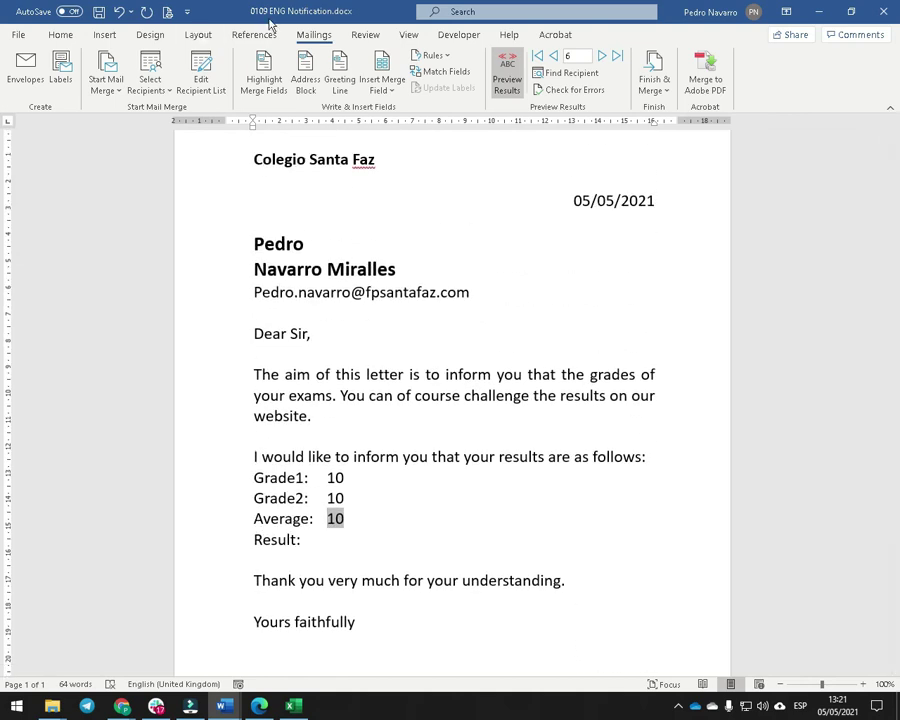
{"action": "left_click", "coordinate": [505, 80]}
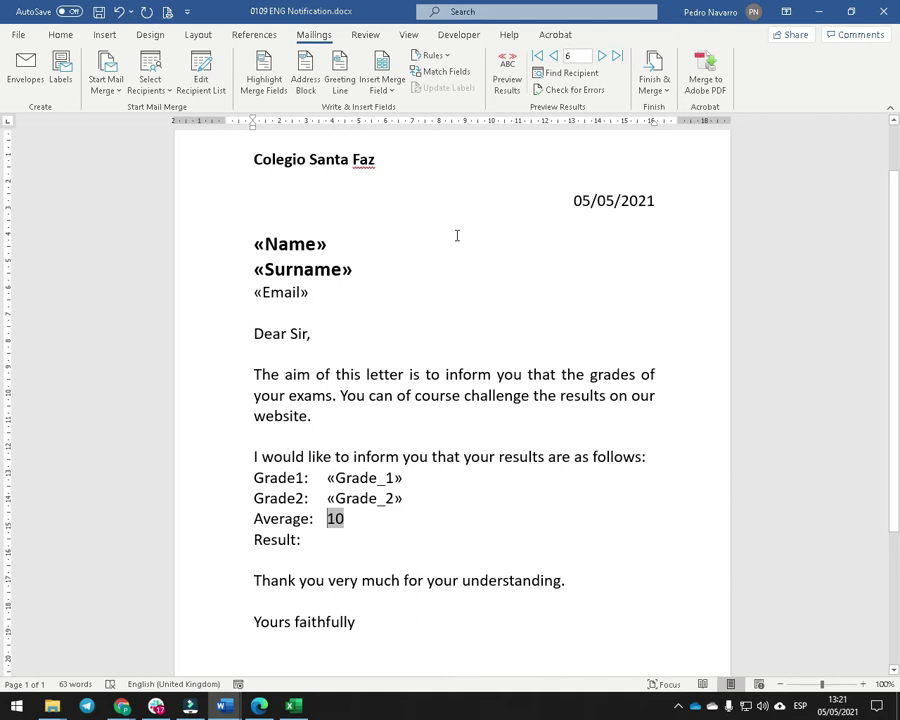
Save a copy of the main letter document as MD_Male+Sort by age (senior) in the 07_Ex Male+Senior folder
{"action": "left_click", "coordinate": [18, 34]}
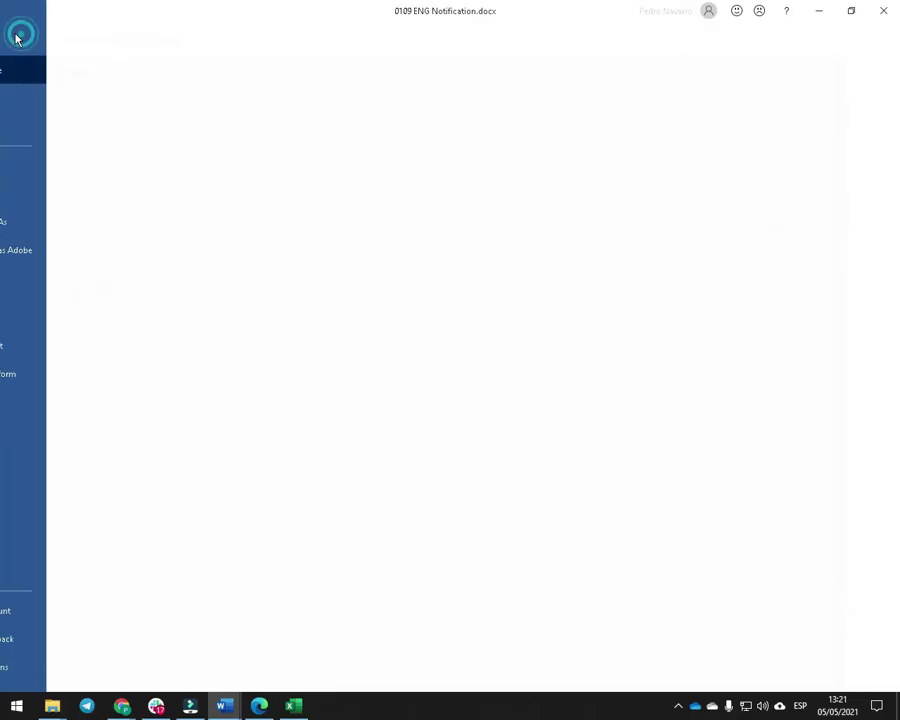
{"action": "left_click", "coordinate": [58, 231]}
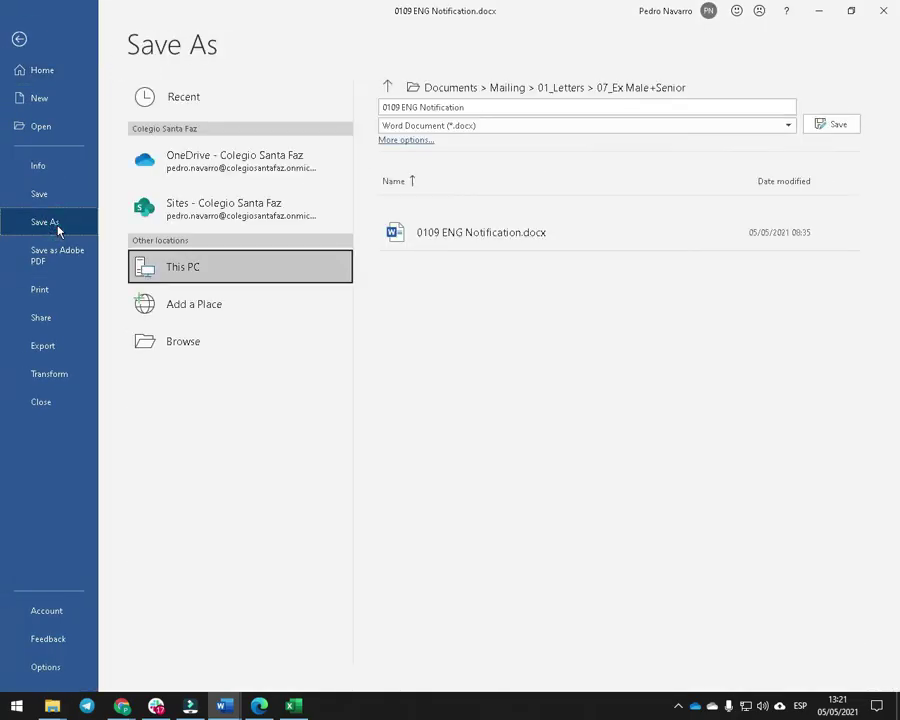
{"action": "left_click", "coordinate": [187, 340]}
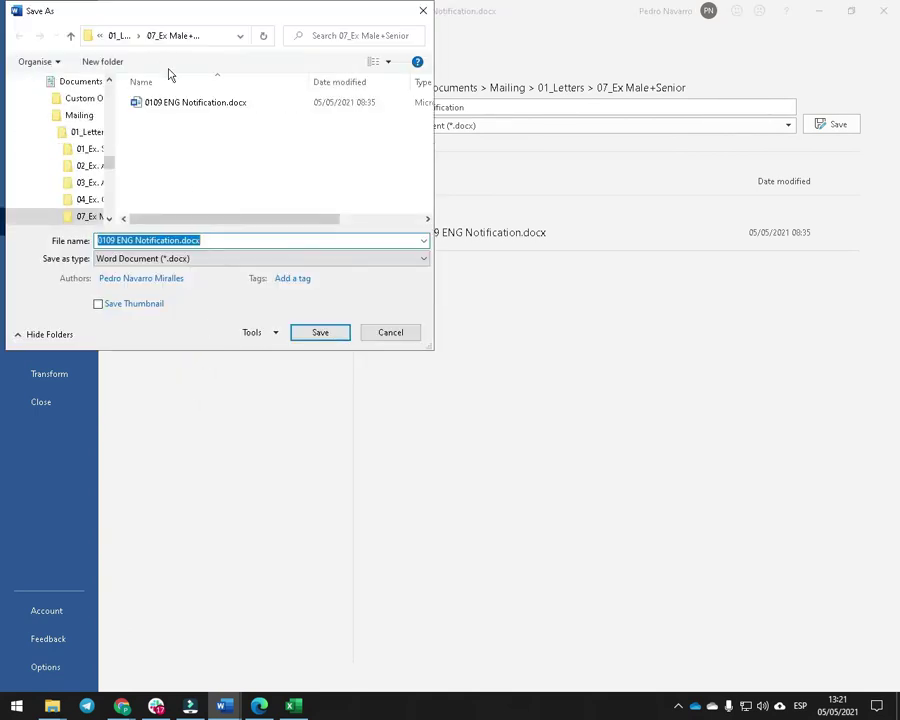
{"action": "left_click", "coordinate": [132, 240]}
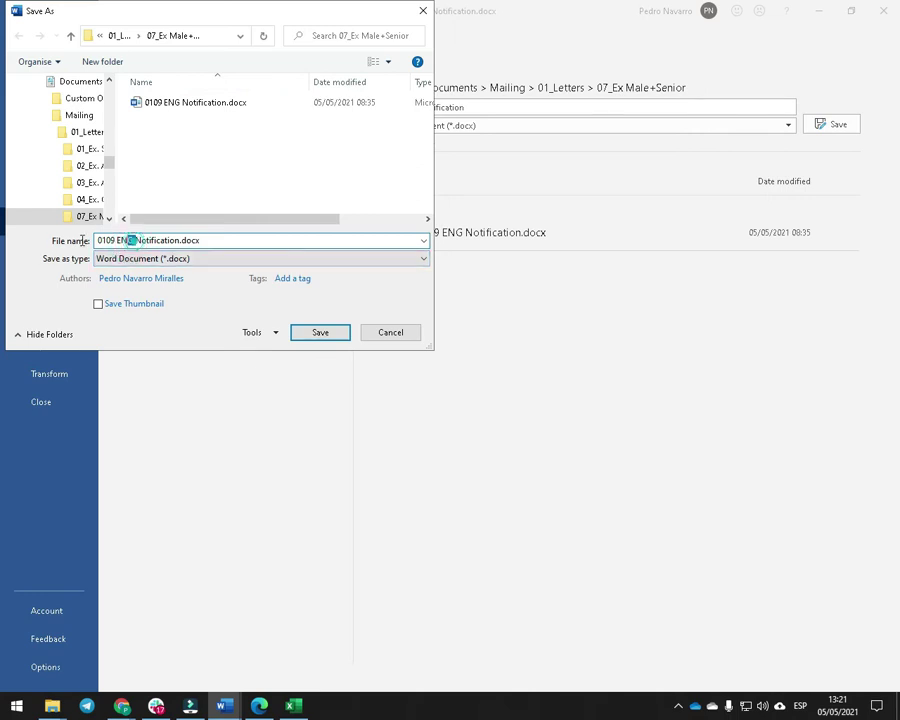
{"action": "left_click_drag", "start_coordinate": [82, 240], "coordinate": [50, 243]}
{"action": "type", "text": "0"}
{"action": "key", "text": "BackSpace"}
{"action": "type", "text": "MD_"}
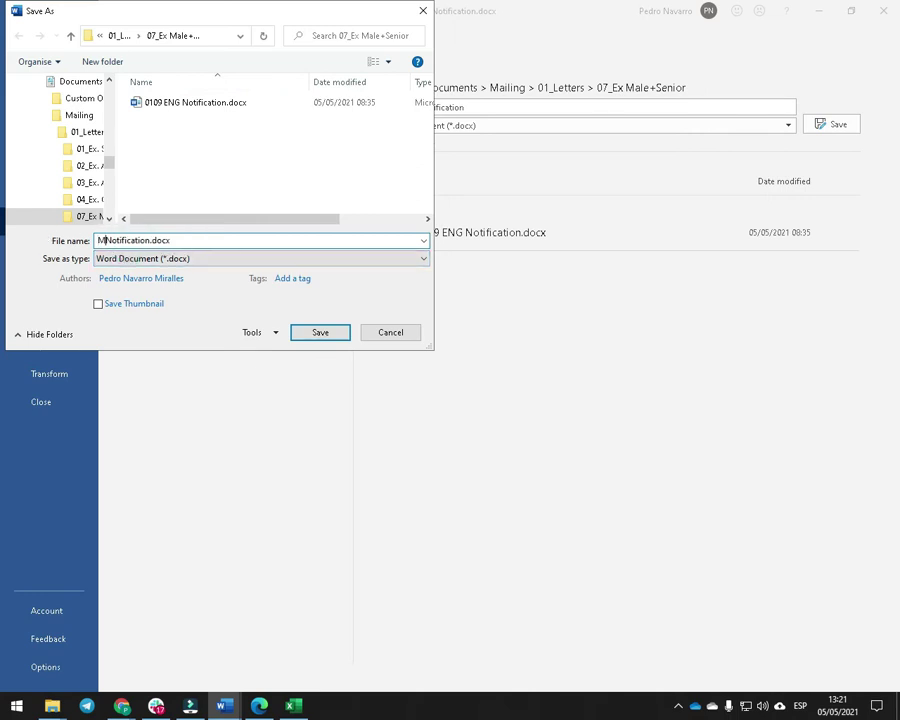
{"action": "type", "text": "Male"}
{"action": "type", "text": "+Seni"}
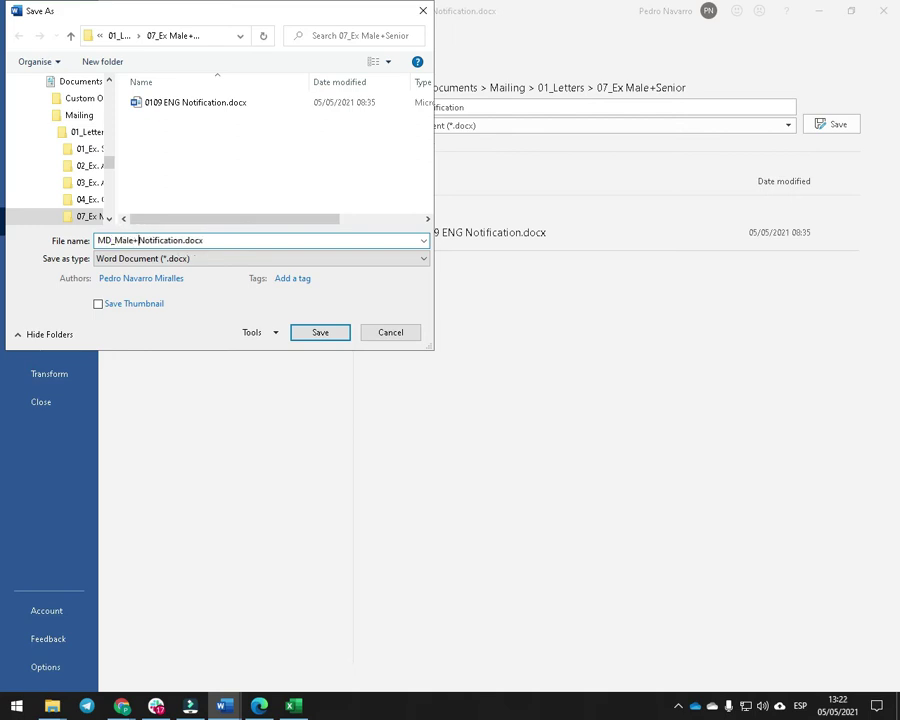
{"action": "type", "text": "by age and "}
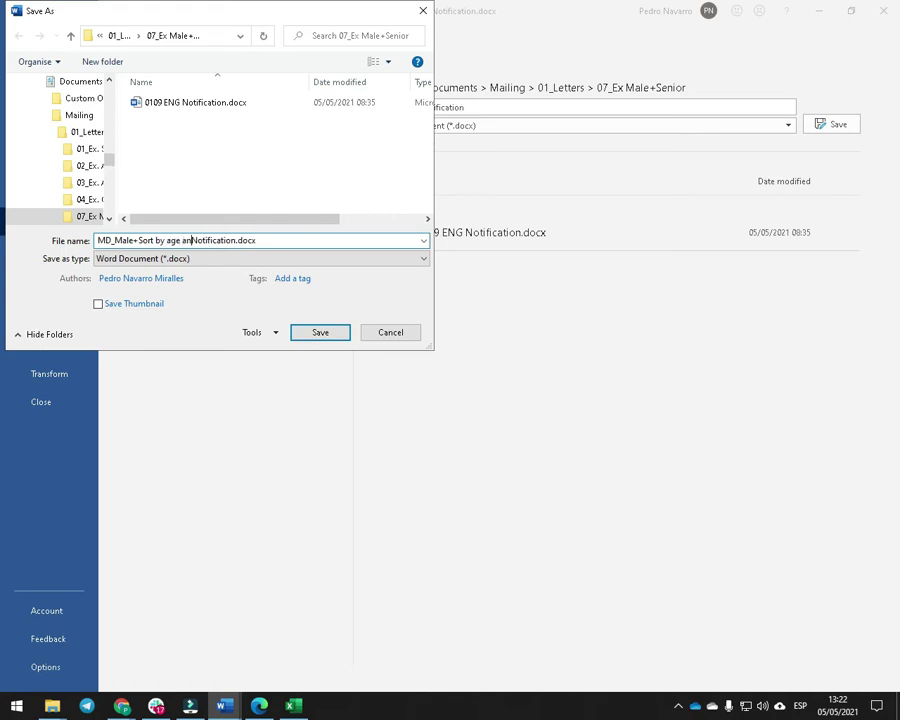
{"action": "type", "text": "sex"}
{"action": "key", "text": "BackSpace"}
{"action": "key", "text": "BackSpace"}
{"action": "key", "text": "BackSpace"}
{"action": "key", "text": "BackSpace"}
{"action": "key", "text": "BackSpace"}
{"action": "key", "text": "BackSpace"}
{"action": "key", "text": "BackSpace"}
{"action": "key", "text": "Delete"}
{"action": "key", "text": "Delete"}
{"action": "key", "text": "Delete"}
{"action": "key", "text": "Delete"}
{"action": "key", "text": "Delete"}
{"action": "key", "text": "Delete"}
{"action": "key", "text": "Delete"}
{"action": "key", "text": "Delete"}
{"action": "key", "text": "Delete"}
{"action": "key", "text": "Delete"}
{"action": "key", "text": "Delete"}
{"action": "key", "text": "Delete"}
{"action": "key", "text": "Delete"}
{"action": "key", "text": "Delete"}
{"action": "key", "text": "Delete"}
{"action": "key", "text": "Delete"}
{"action": "key", "text": "Delete"}
{"action": "type", "text": "(senior)"}
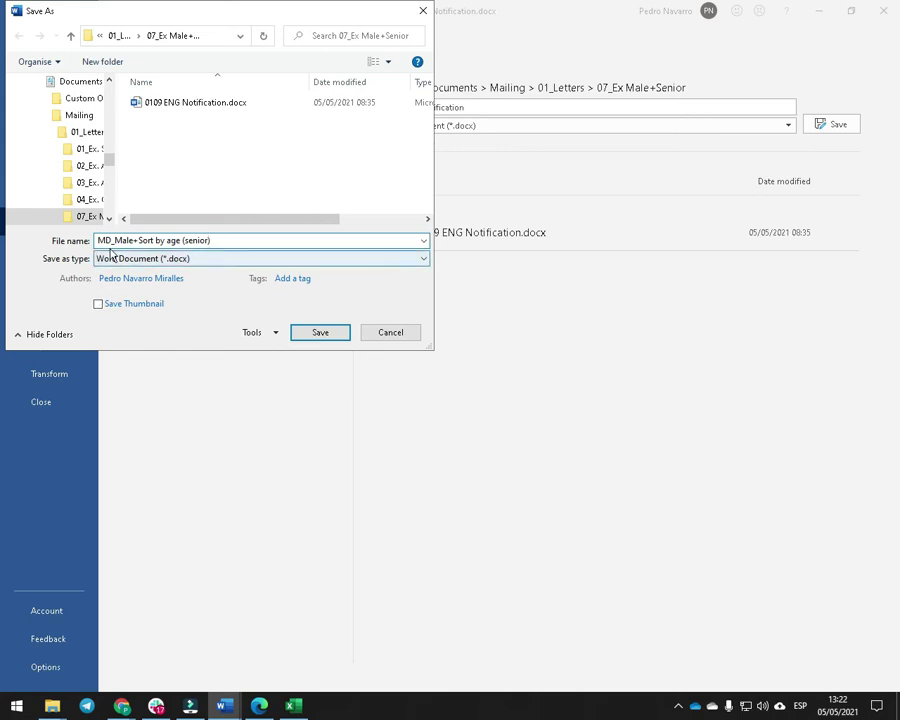
{"action": "left_click", "coordinate": [201, 240]}
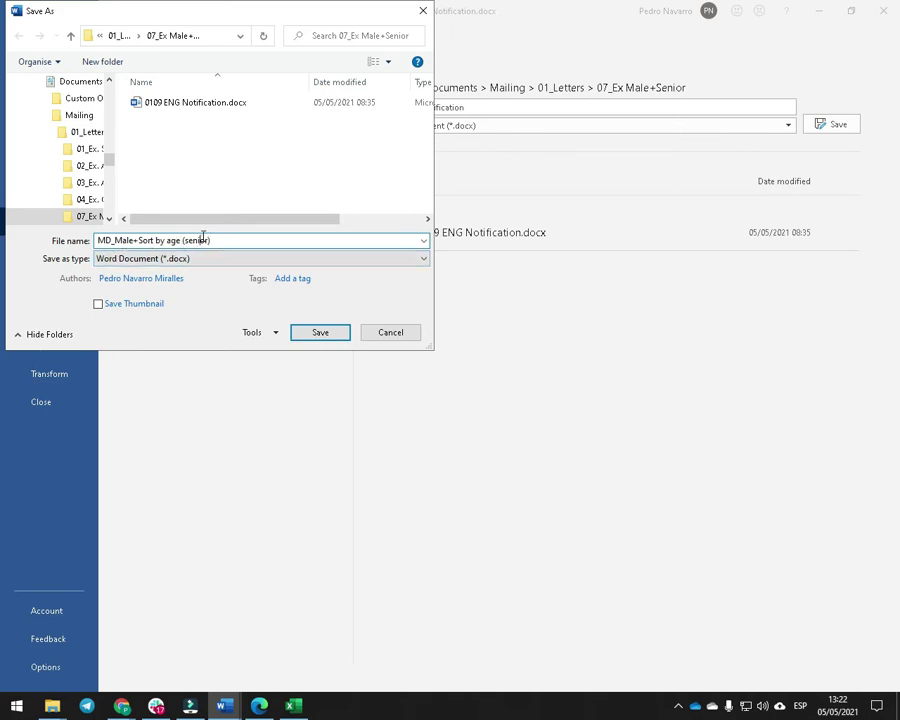
{"action": "left_click", "coordinate": [327, 338]}
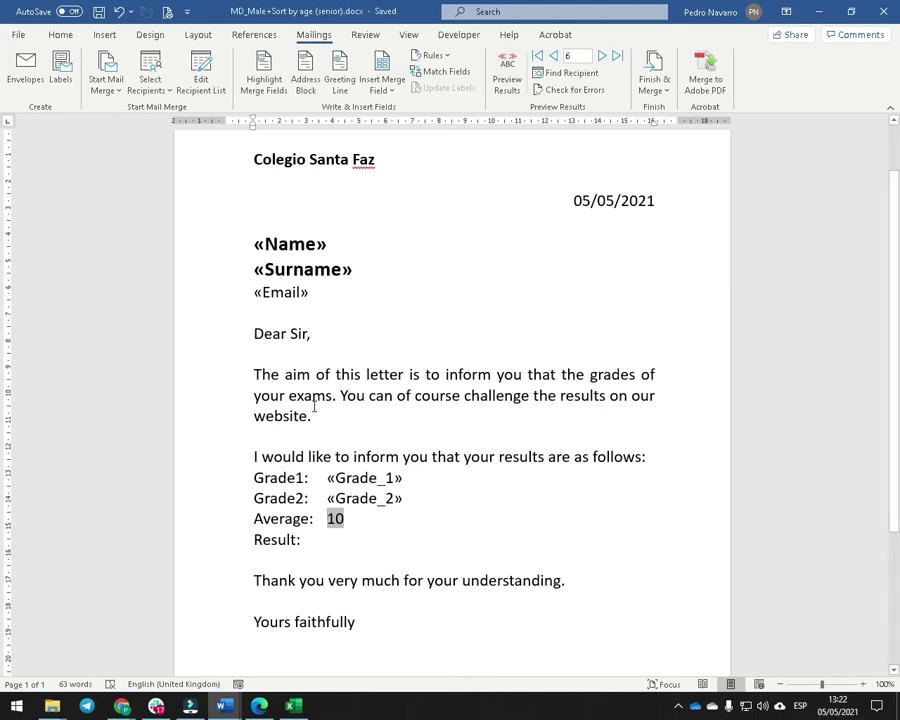
Merge all records into a new document of individual letters and look through the merged pages
{"action": "left_click", "coordinate": [663, 86]}
{"action": "left_click", "coordinate": [669, 108]}
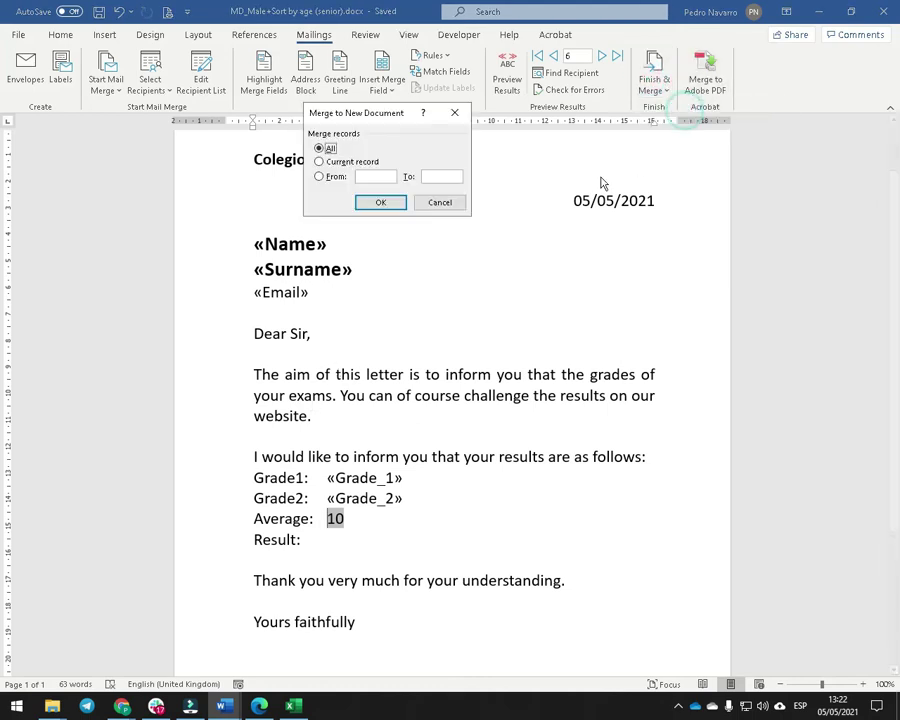
{"action": "left_click", "coordinate": [386, 202]}
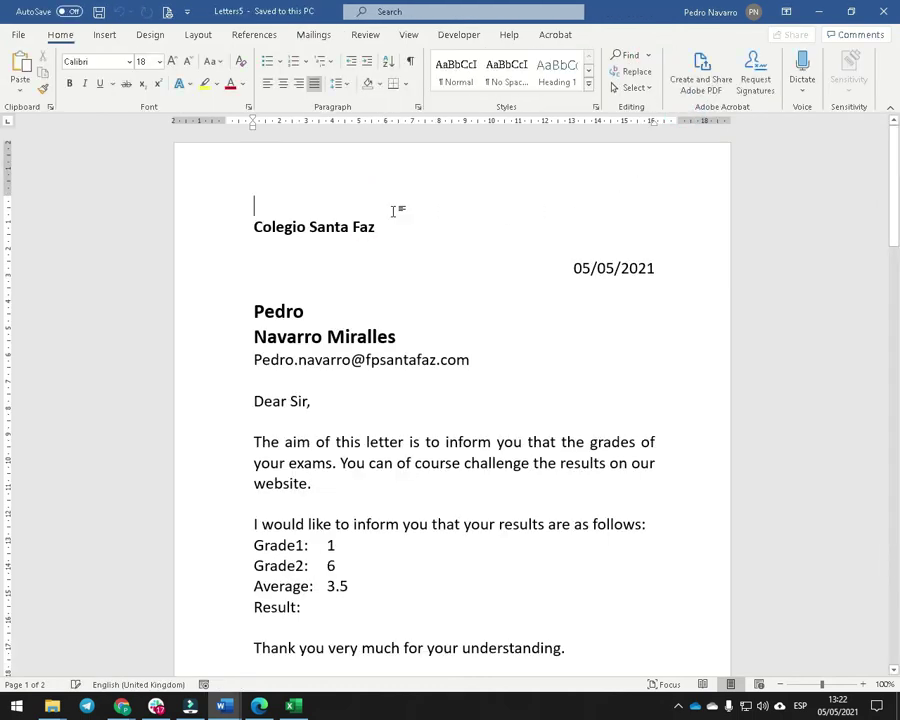
{"action": "scroll", "coordinate": [392, 211], "scroll_direction": "down", "scroll_amount": 4, "text": "ctrl"}
{"action": "scroll", "coordinate": [392, 220], "scroll_direction": "down", "scroll_amount": 5}
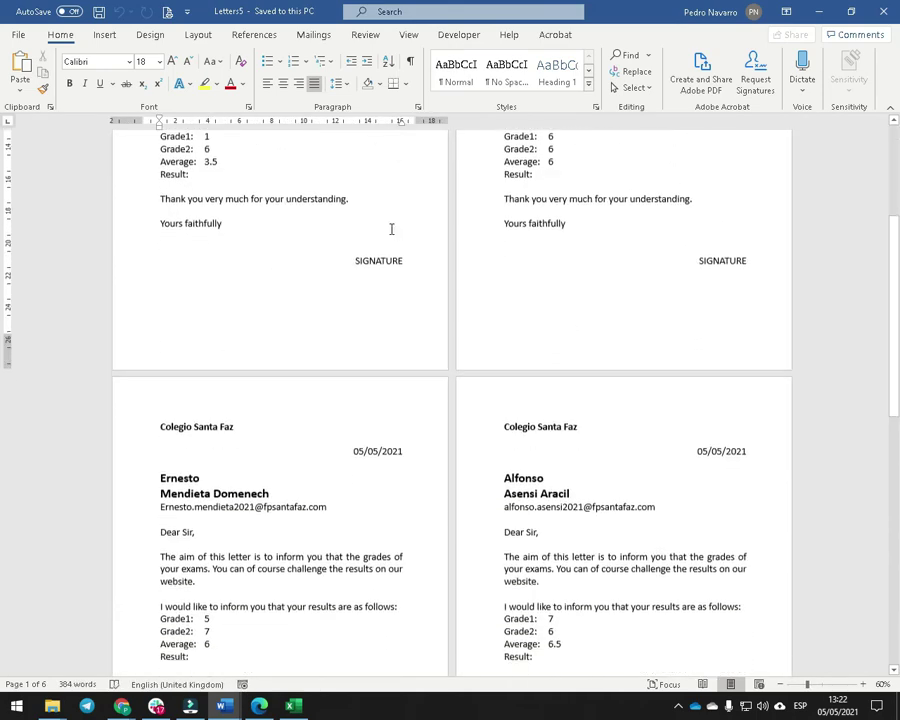
{"action": "scroll", "coordinate": [391, 229], "scroll_direction": "down", "scroll_amount": 7}
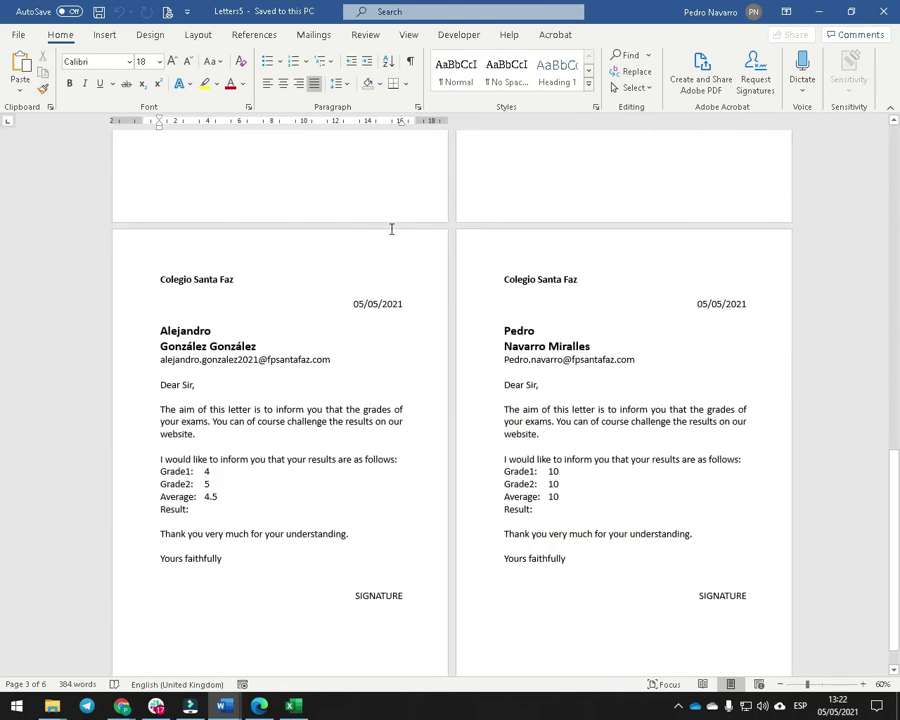
{"action": "scroll", "coordinate": [400, 368], "scroll_direction": "up", "scroll_amount": 5}
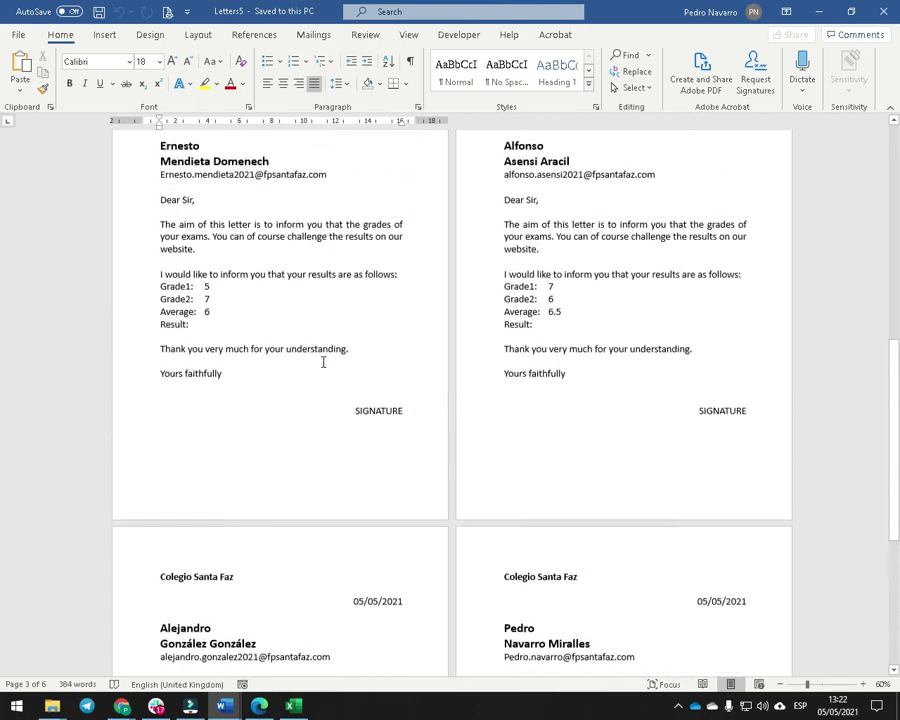
{"action": "scroll", "coordinate": [323, 362], "scroll_direction": "up", "scroll_amount": 6}
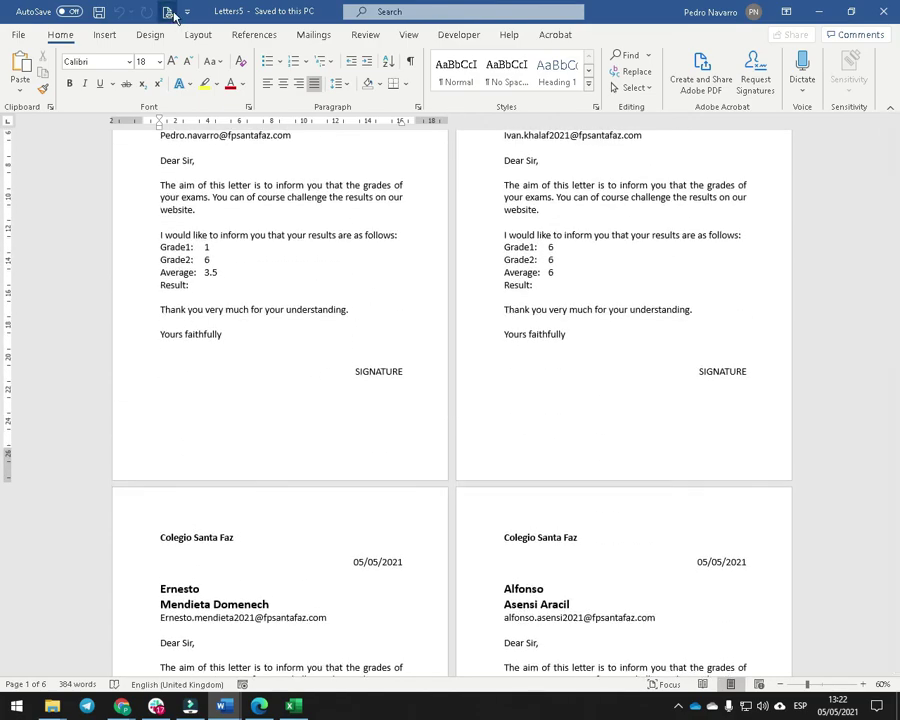
Save the merged letters as Word document CD_Male+Sort by age (senior).docx in Mailing > 01_Letters > 07_Ex Male+Senior
{"action": "left_click", "coordinate": [20, 36]}
{"action": "left_click", "coordinate": [45, 222]}
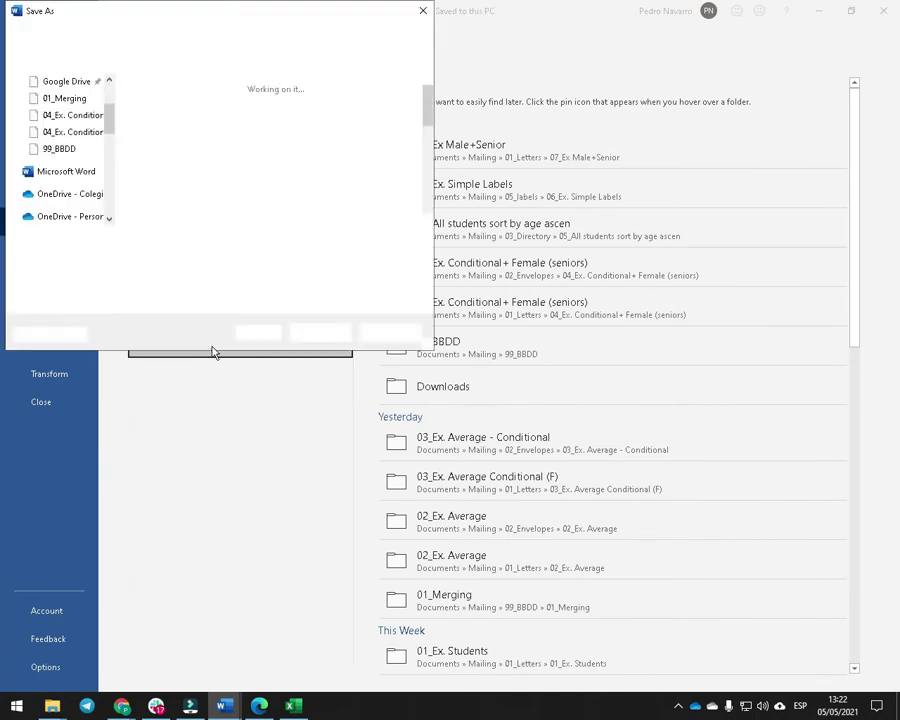
{"action": "double_click", "coordinate": [257, 112]}
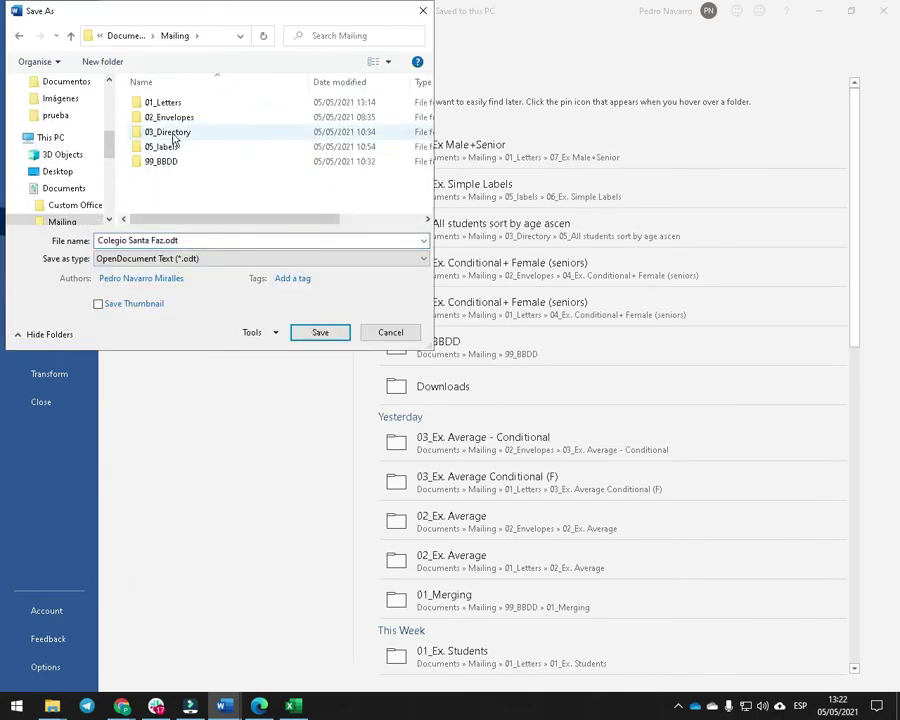
{"action": "double_click", "coordinate": [186, 104]}
{"action": "double_click", "coordinate": [165, 161]}
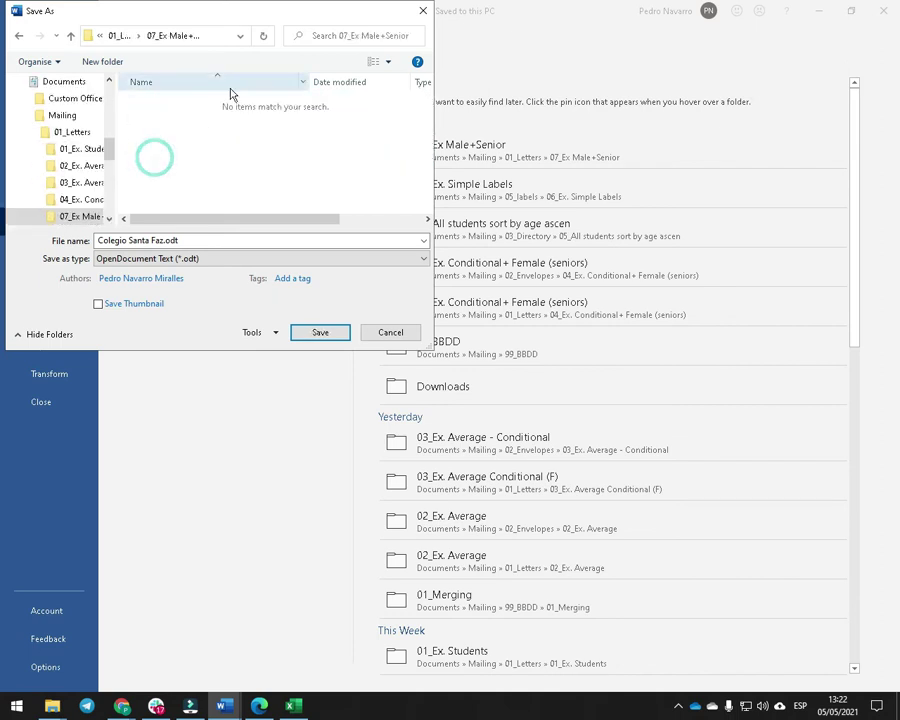
{"action": "left_click", "coordinate": [222, 258]}
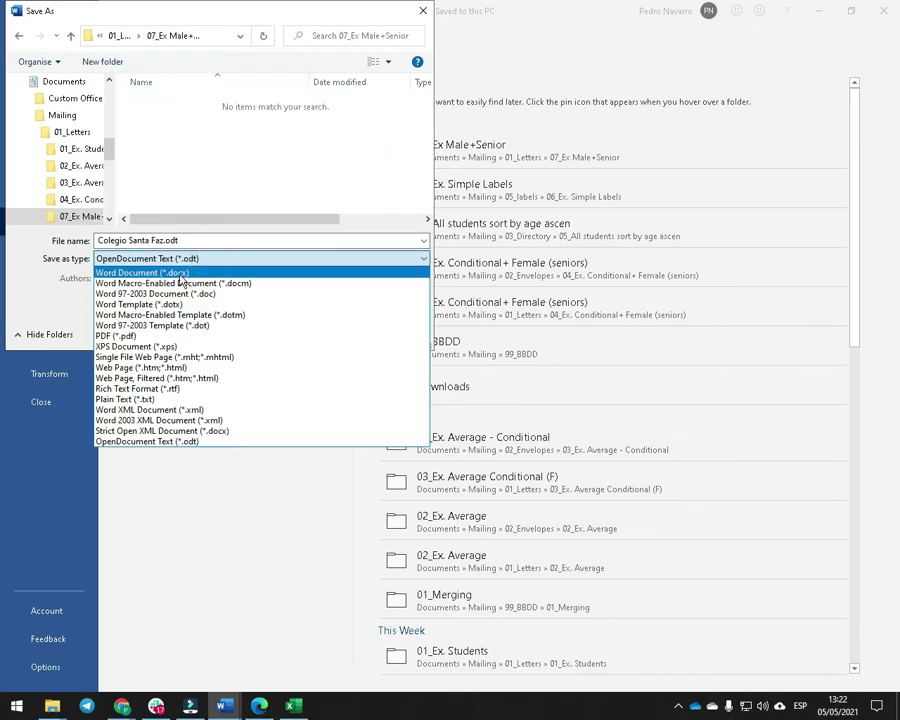
{"action": "left_click", "coordinate": [178, 270]}
{"action": "left_click", "coordinate": [155, 118]}
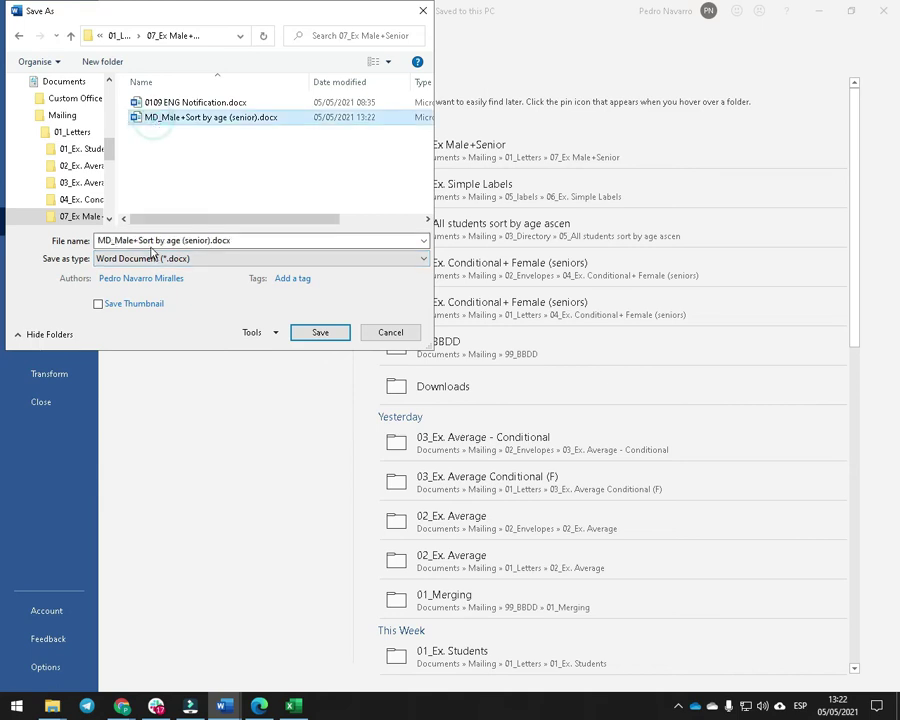
{"action": "left_click", "coordinate": [104, 240]}
{"action": "key", "text": "BackSpace"}
{"action": "type", "text": "C"}
{"action": "key", "text": "Return"}
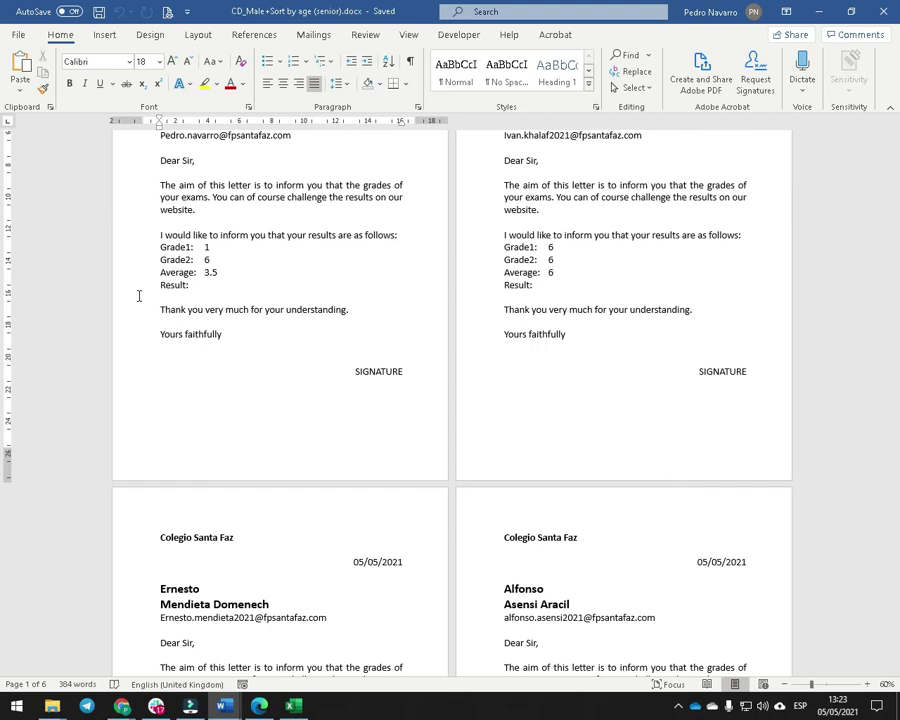
Print all pages of the merged letters to a PDF, choosing the 07_Ex Male+Senior folder as destination
{"action": "left_click", "coordinate": [18, 34]}
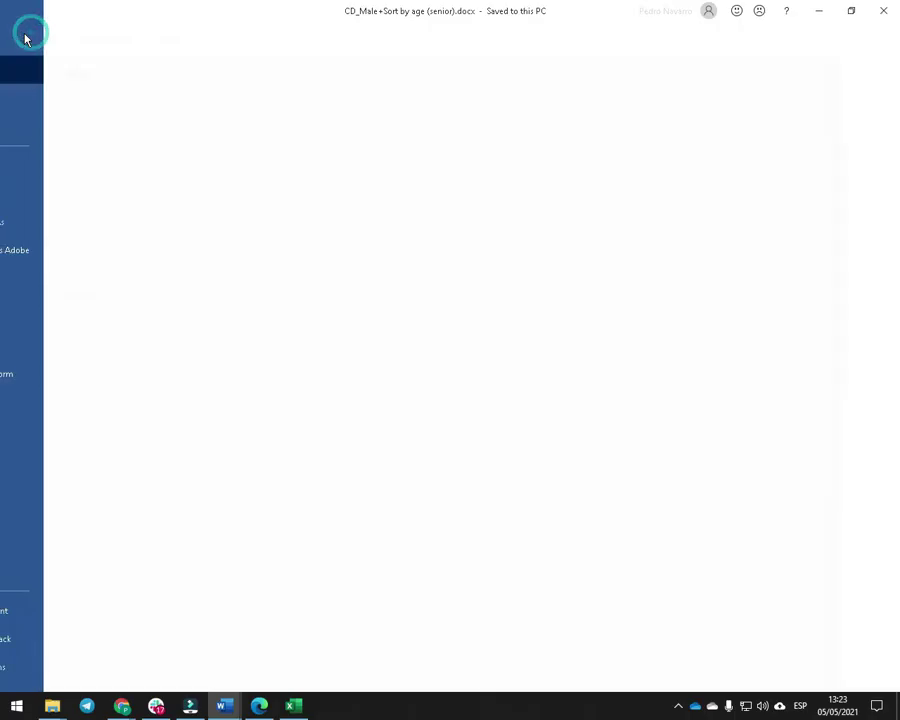
{"action": "left_click", "coordinate": [40, 289]}
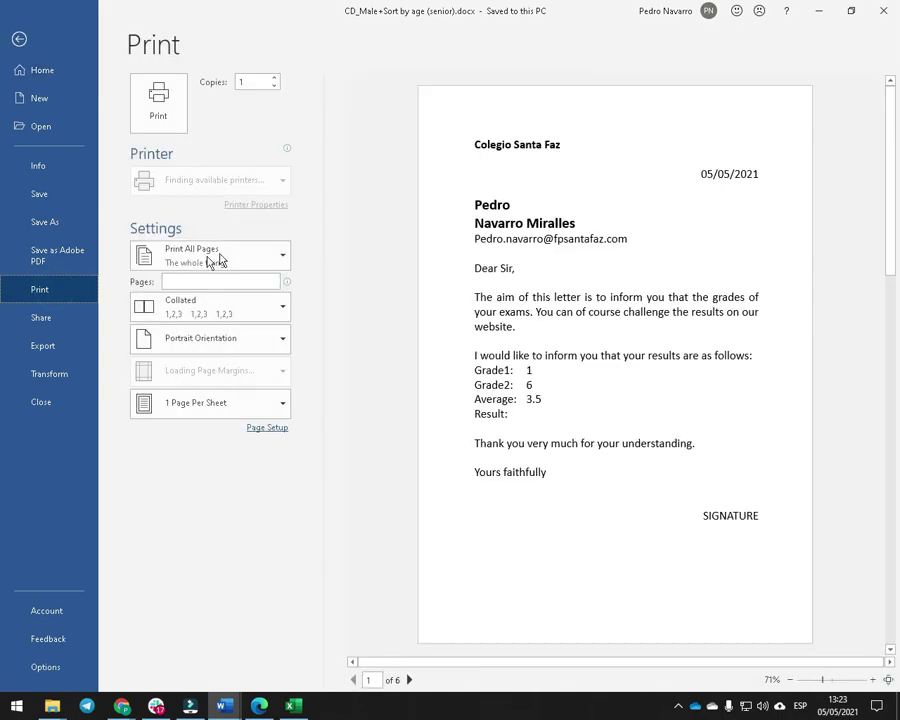
{"action": "left_click", "coordinate": [158, 100]}
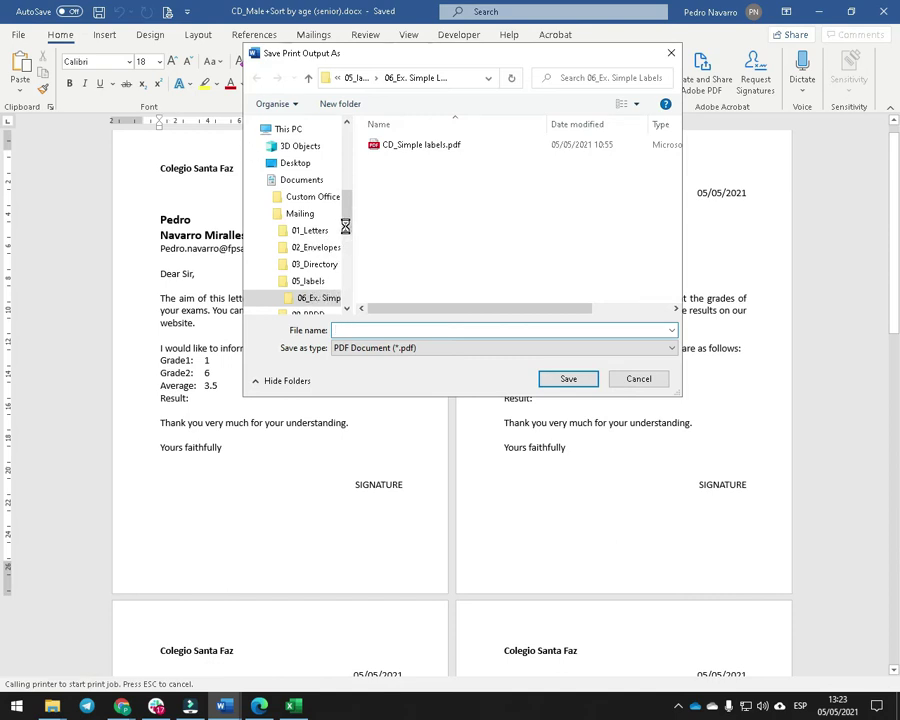
{"action": "left_click_drag", "start_coordinate": [347, 227], "coordinate": [345, 151]}
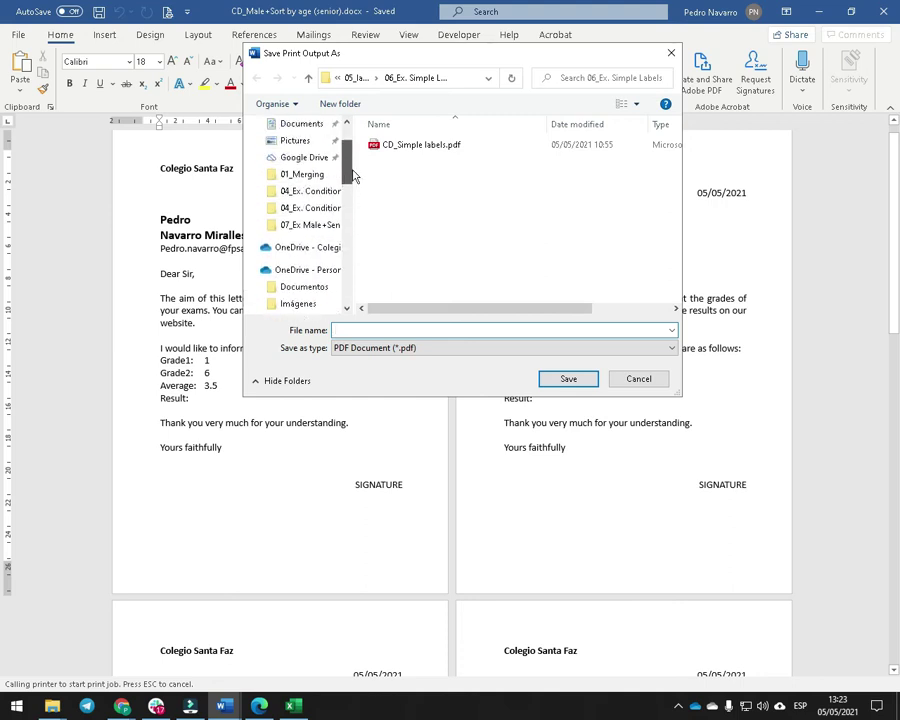
{"action": "left_click", "coordinate": [298, 241]}
Save the PDF output as CD_Male+Sort by age (senior), basing the name on the merged Word document's
{"action": "left_click", "coordinate": [420, 332]}
{"action": "type", "text": "*"}
{"action": "key", "text": "Return"}
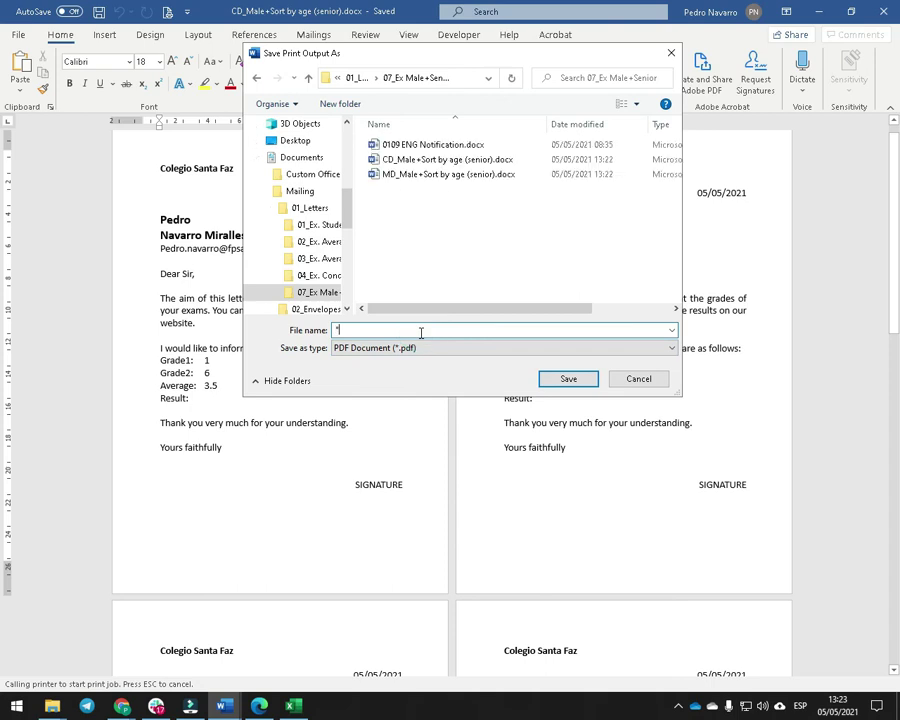
{"action": "left_click", "coordinate": [422, 161]}
{"action": "left_click", "coordinate": [490, 329]}
{"action": "key", "text": "BackSpace"}
{"action": "key", "text": "BackSpace"}
{"action": "key", "text": "BackSpace"}
{"action": "key", "text": "BackSpace"}
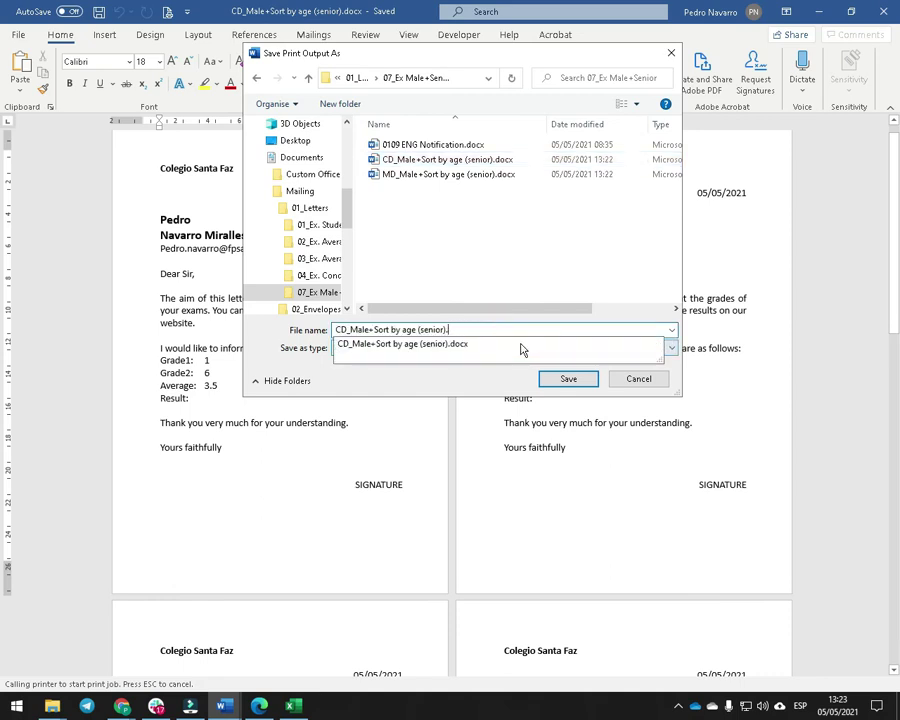
{"action": "key", "text": "Return"}
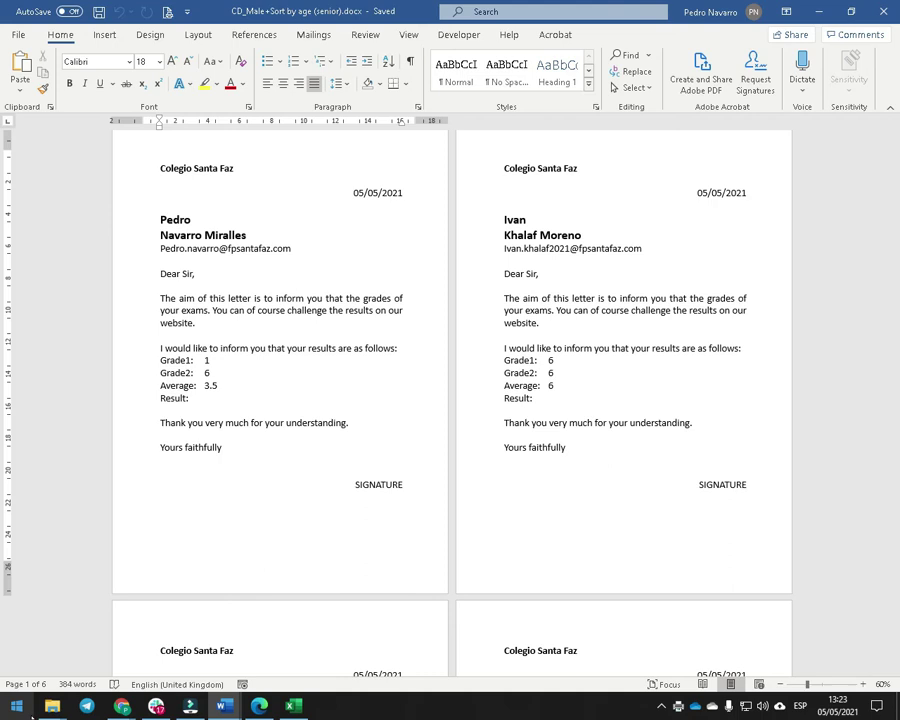
Switch to File Explorer and open CD_Male+Sort by age (senior).pdf with Adobe Acrobat Reader DC
{"action": "mouse_move", "coordinate": [52, 706]}
{"action": "left_click", "coordinate": [95, 652]}
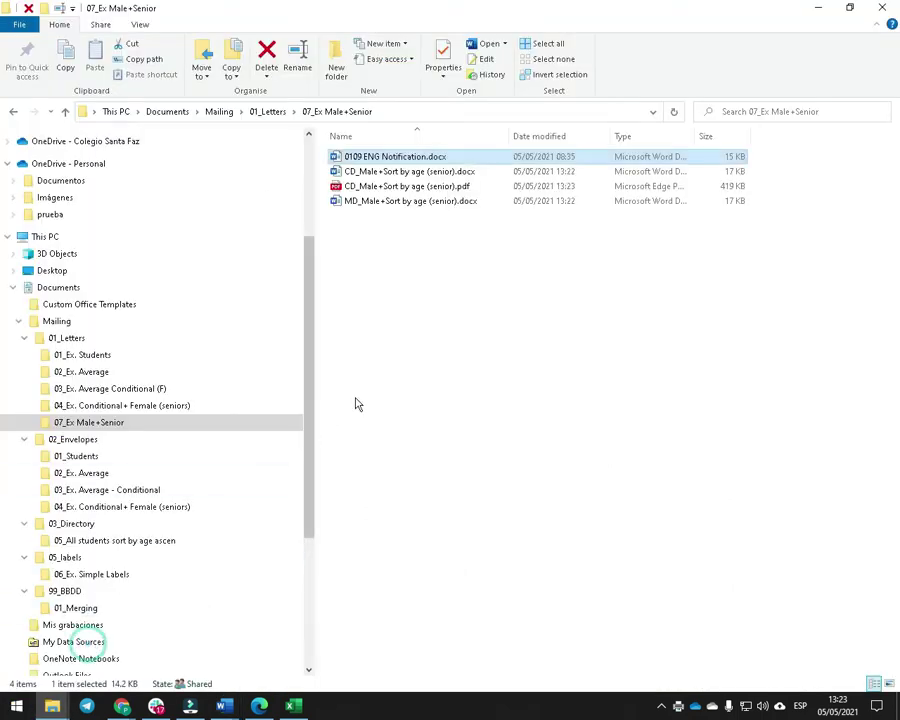
{"action": "left_click", "coordinate": [428, 186]}
{"action": "right_click", "coordinate": [428, 186]}
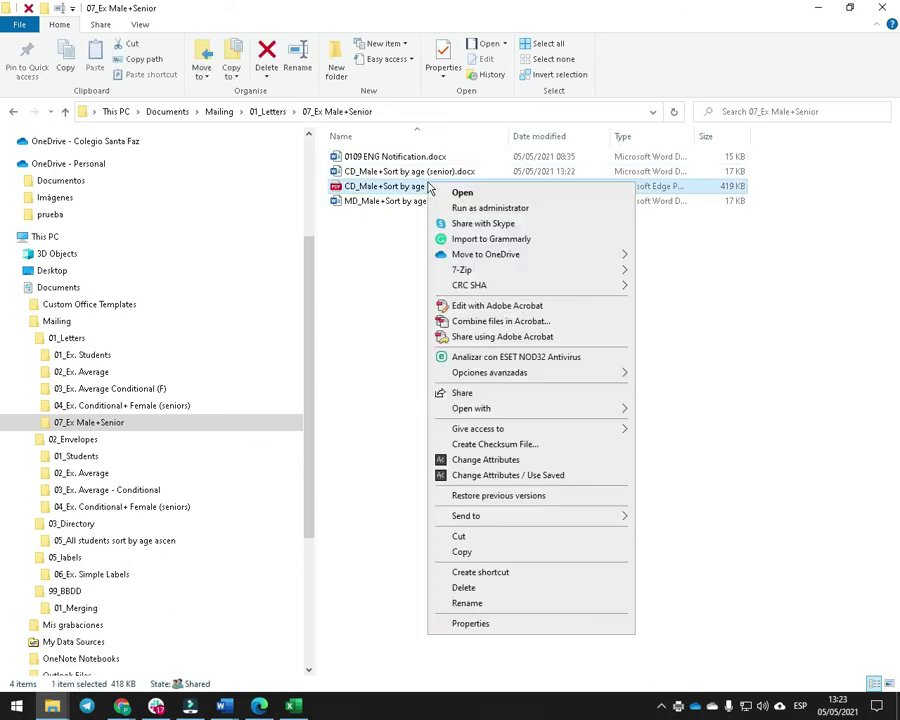
{"action": "mouse_move", "coordinate": [527, 410]}
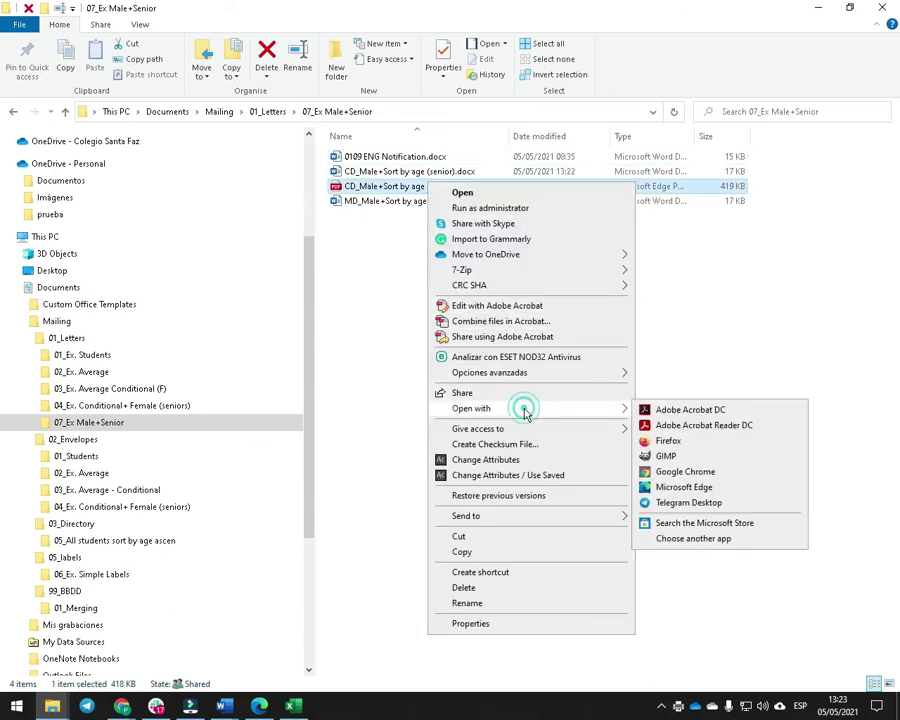
{"action": "left_click", "coordinate": [690, 424]}
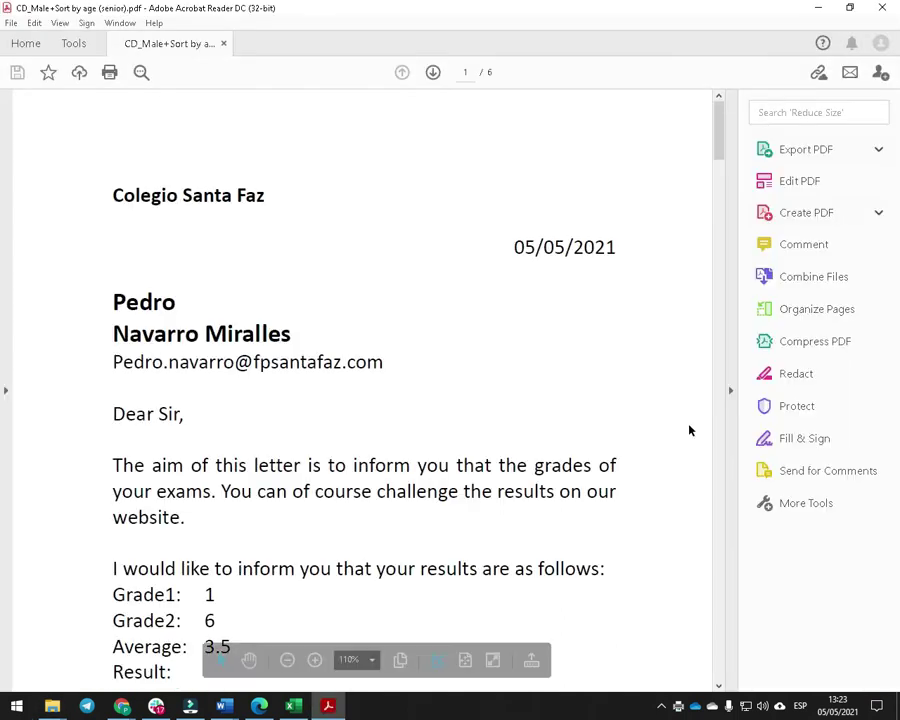
Digitally sign the PDF with the available certificate in an area between the school name and date on page 1, locking the document after signing
{"action": "left_click", "coordinate": [75, 43]}
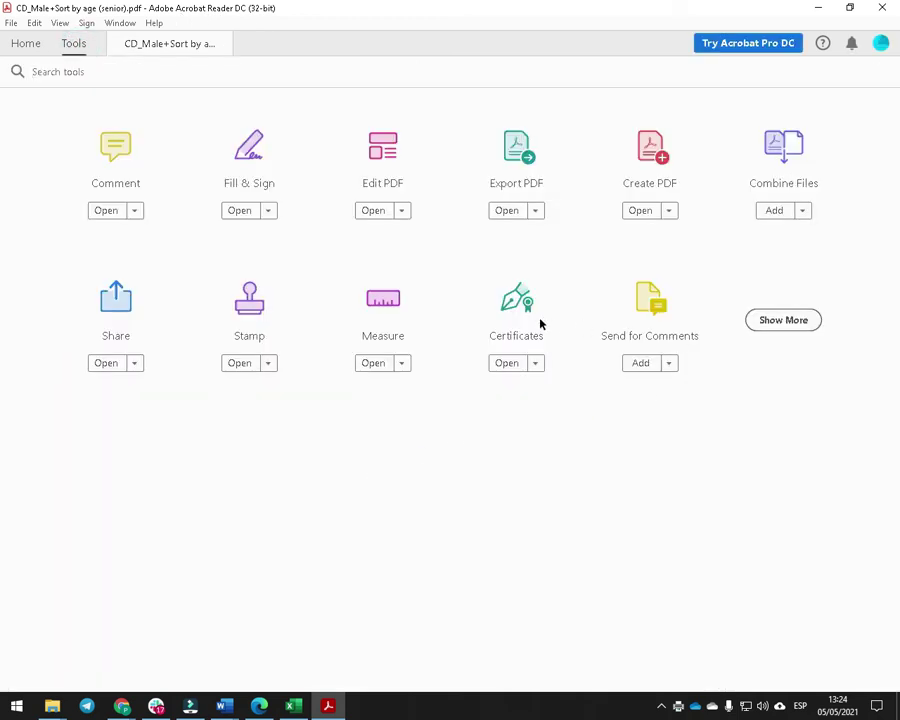
{"action": "left_click", "coordinate": [522, 305]}
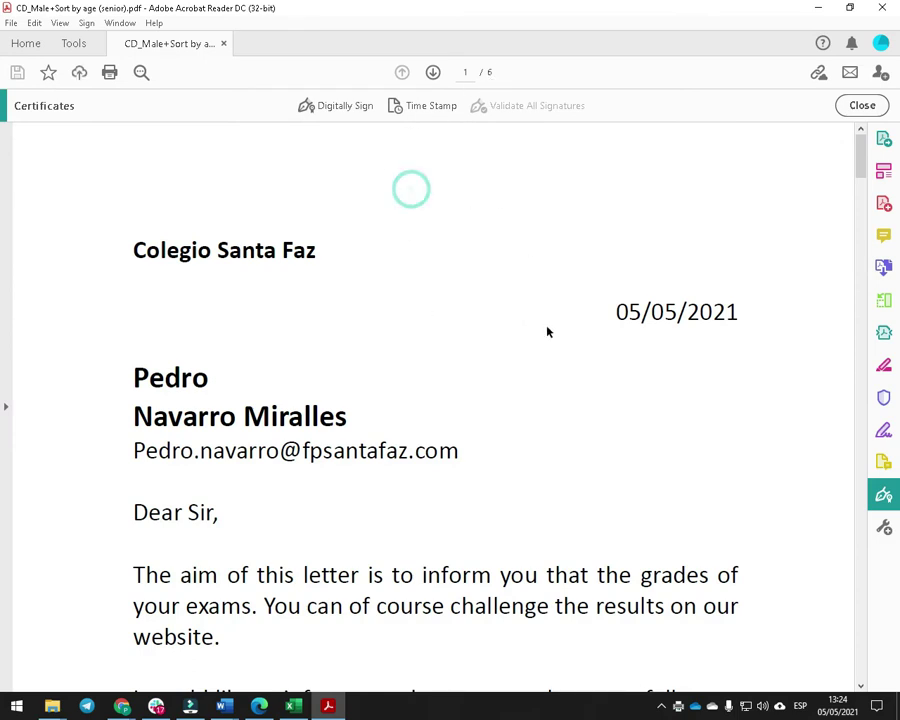
{"action": "left_click_drag", "start_coordinate": [365, 184], "coordinate": [565, 360]}
{"action": "left_click", "coordinate": [331, 300]}
{"action": "left_click", "coordinate": [646, 506]}
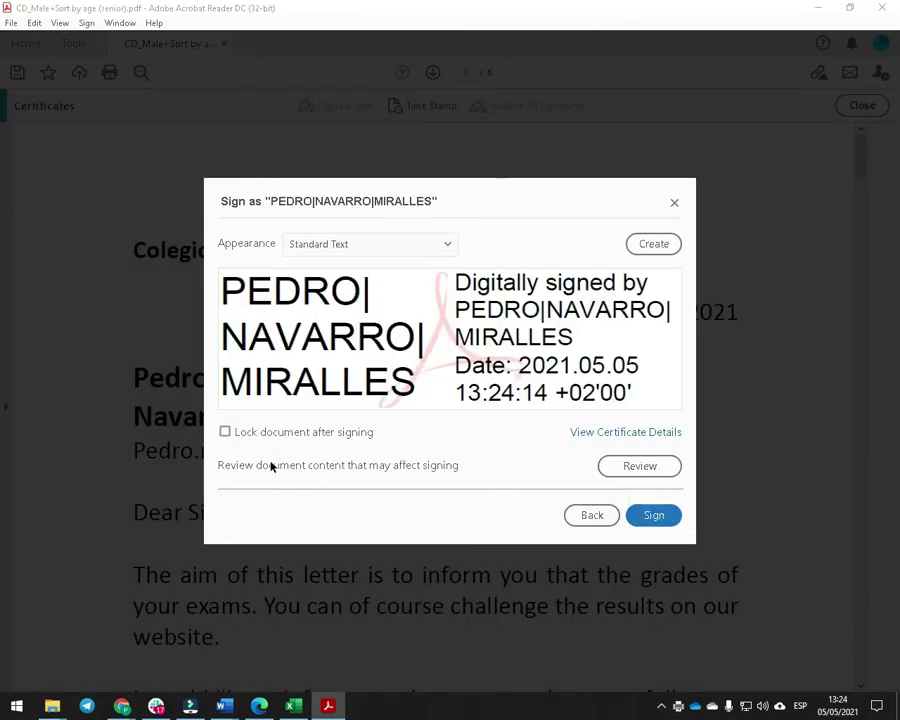
{"action": "left_click", "coordinate": [225, 433]}
{"action": "left_click", "coordinate": [660, 518]}
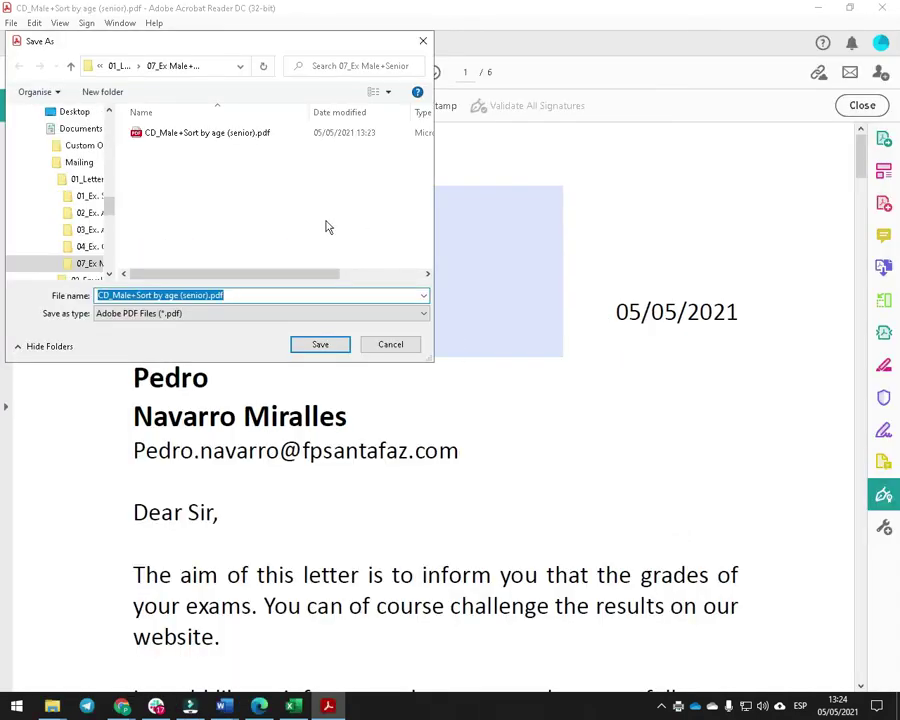
Save the signed copy as CD_Male+Sort by age (senior)_s.pdf in 07_Ex Male+Senior and quit Acrobat Reader
{"action": "left_click", "coordinate": [210, 298]}
{"action": "type", "text": "_s"}
{"action": "key", "text": "Return"}
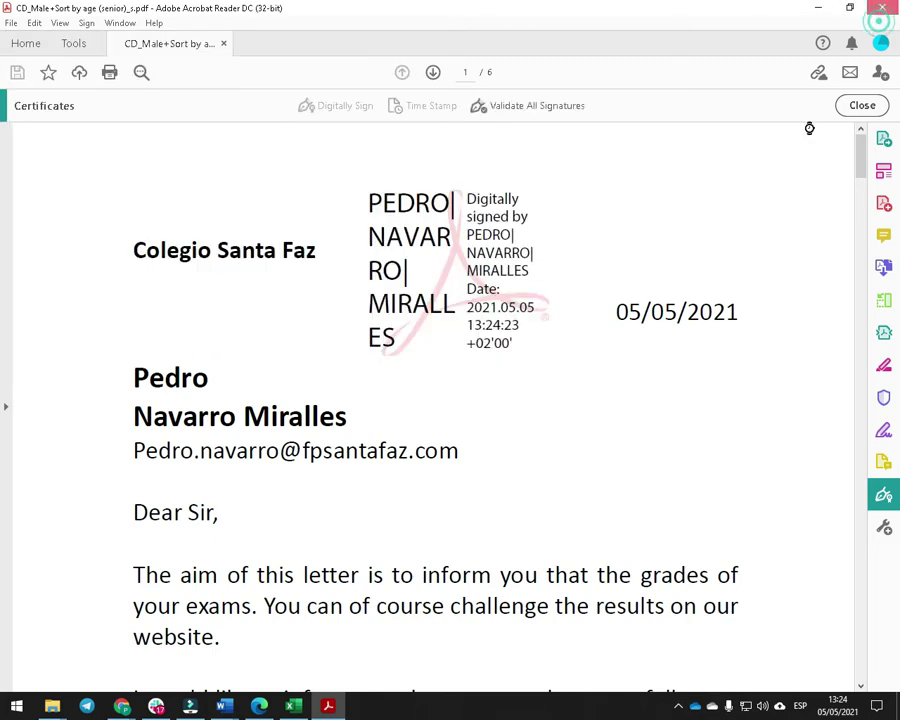
{"action": "key", "text": "ctrl+q"}
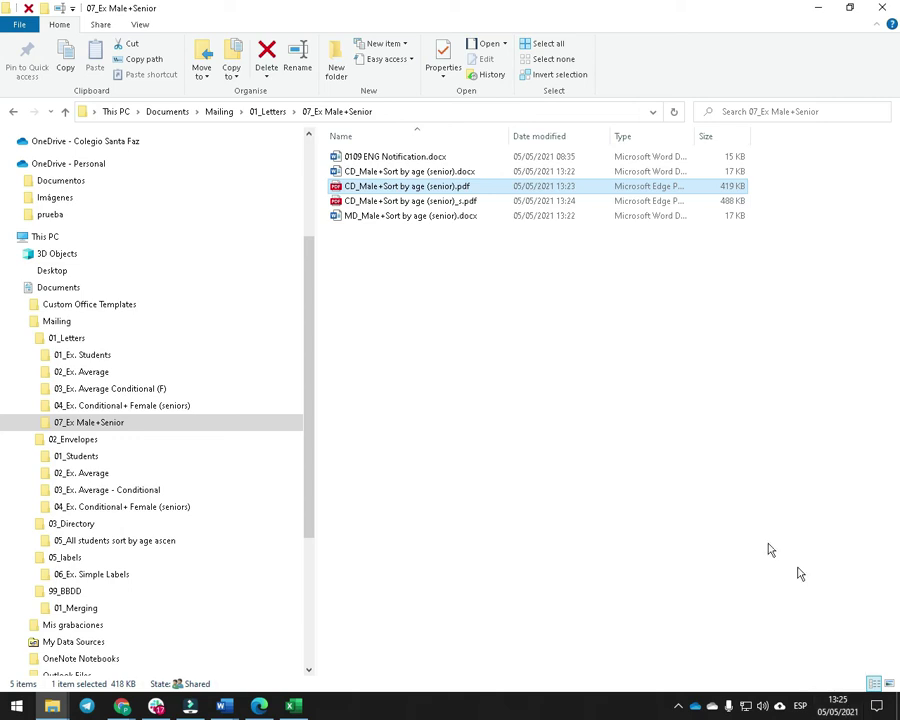
Copy the 07_Ex Male+Senior folder from 01_Letters into 02_Envelopes
{"action": "left_click", "coordinate": [86, 405]}
{"action": "left_click", "coordinate": [84, 422]}
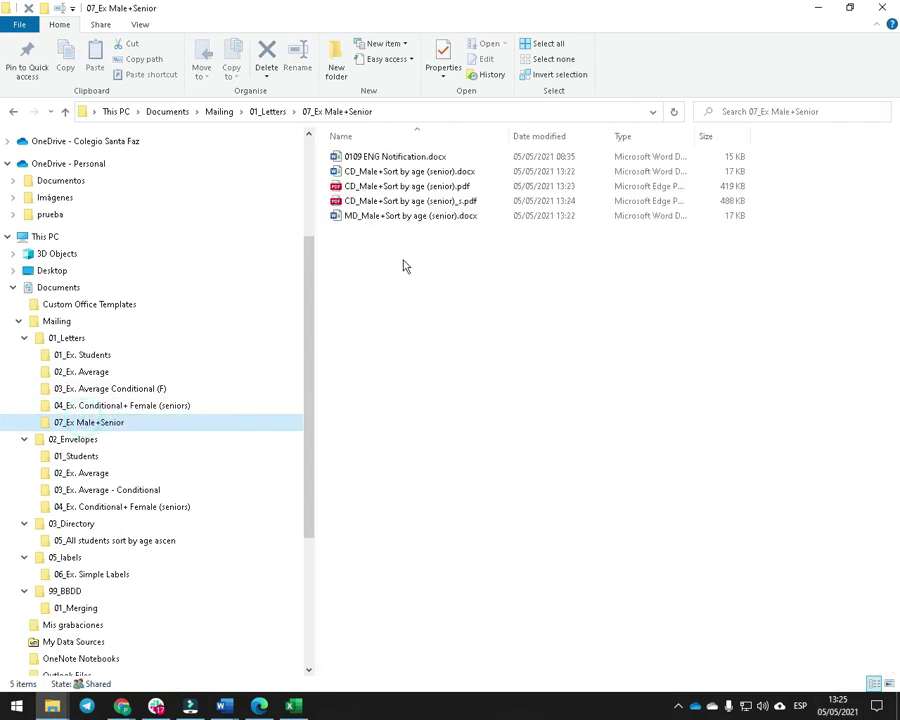
{"action": "right_click", "coordinate": [100, 421]}
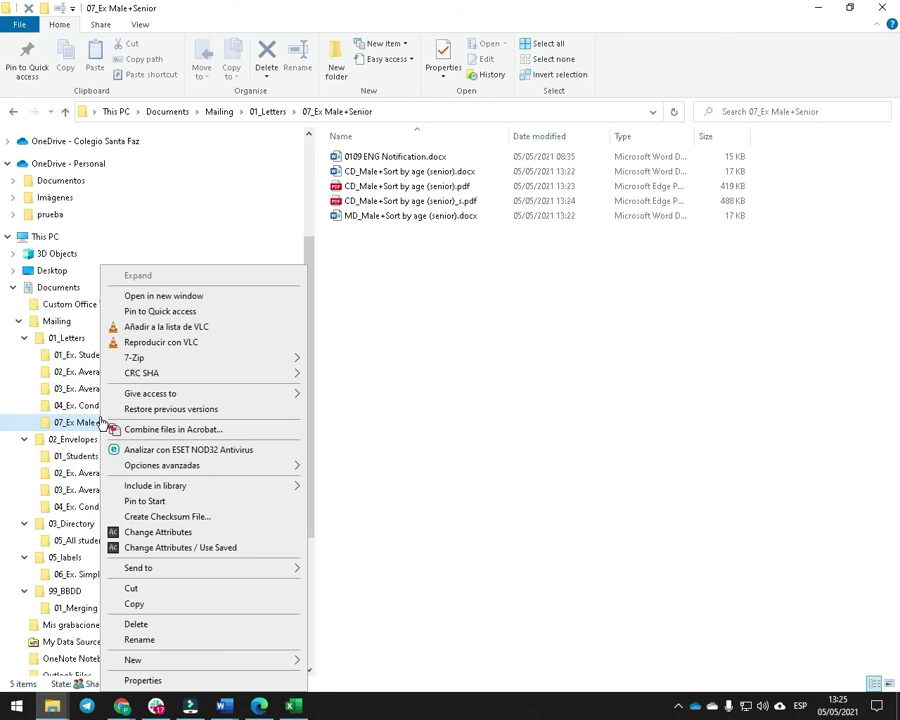
{"action": "left_click", "coordinate": [161, 607]}
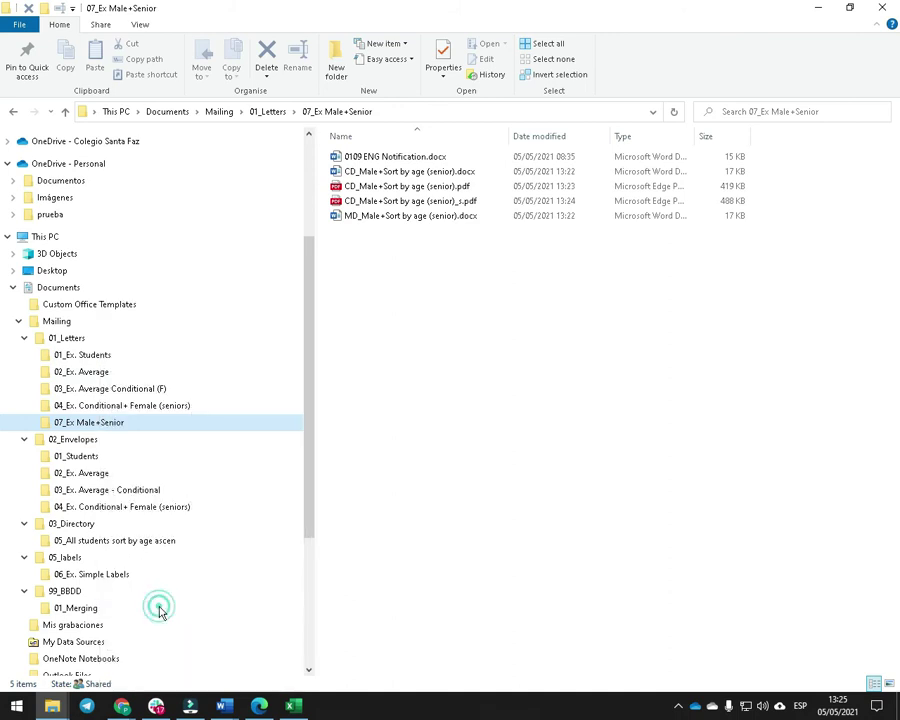
{"action": "left_click", "coordinate": [75, 439]}
{"action": "left_click", "coordinate": [459, 406]}
{"action": "key", "text": "ctrl+v"}
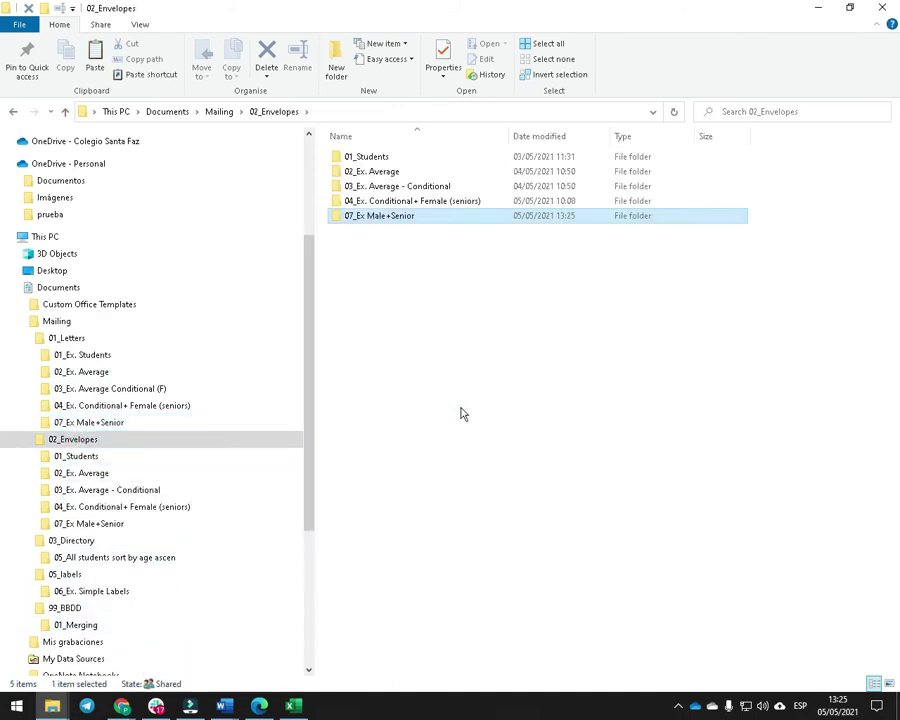
Delete all the files inside the 07_Ex Male+Senior folder in 02_Envelopes
{"action": "double_click", "coordinate": [410, 220]}
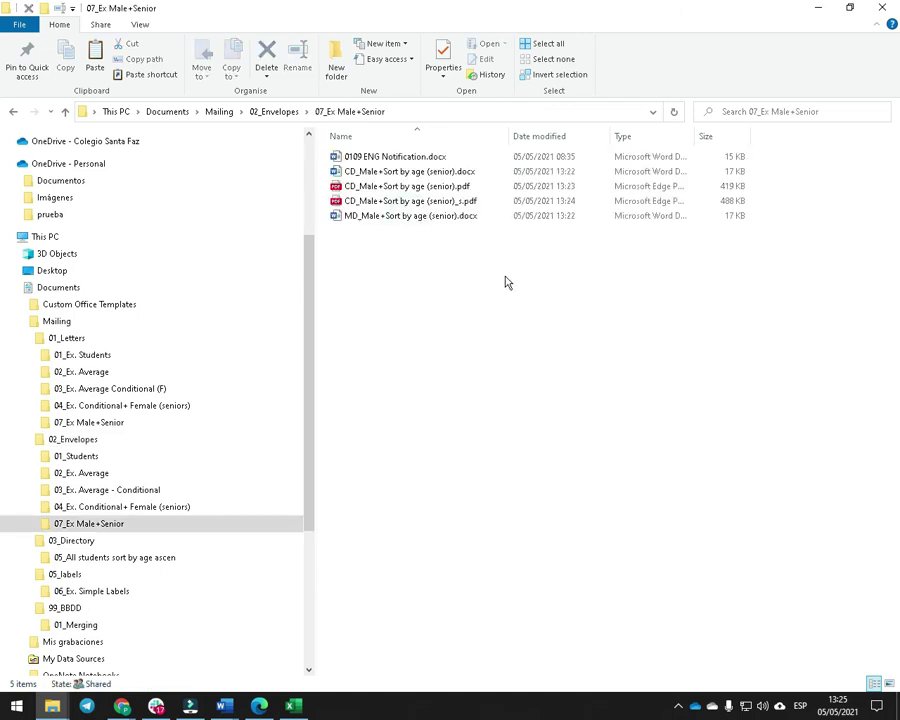
{"action": "left_click_drag", "start_coordinate": [400, 222], "coordinate": [353, 140]}
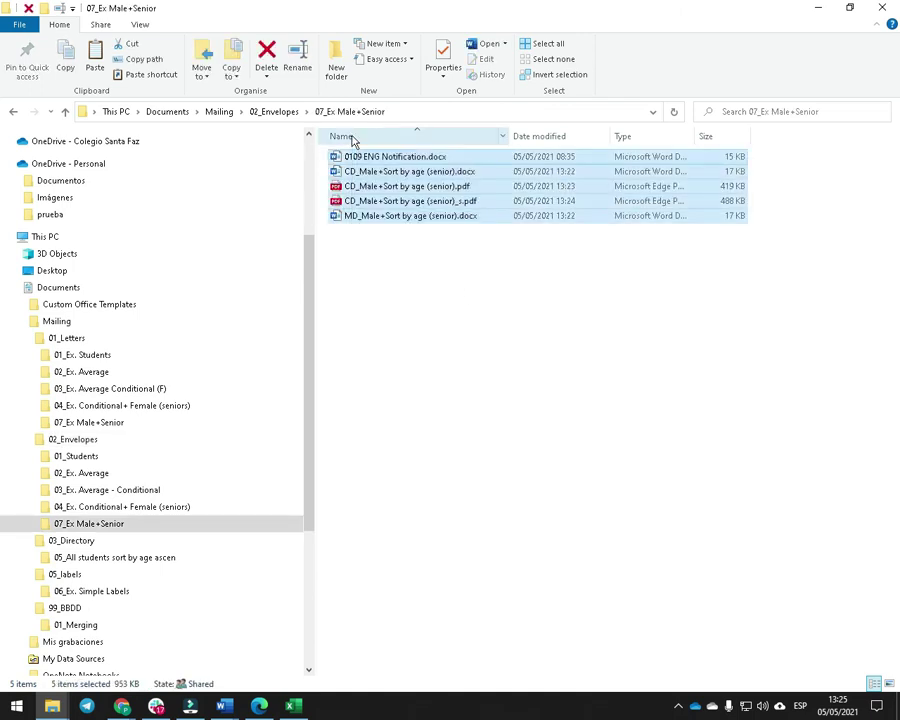
{"action": "key", "text": "Delete"}
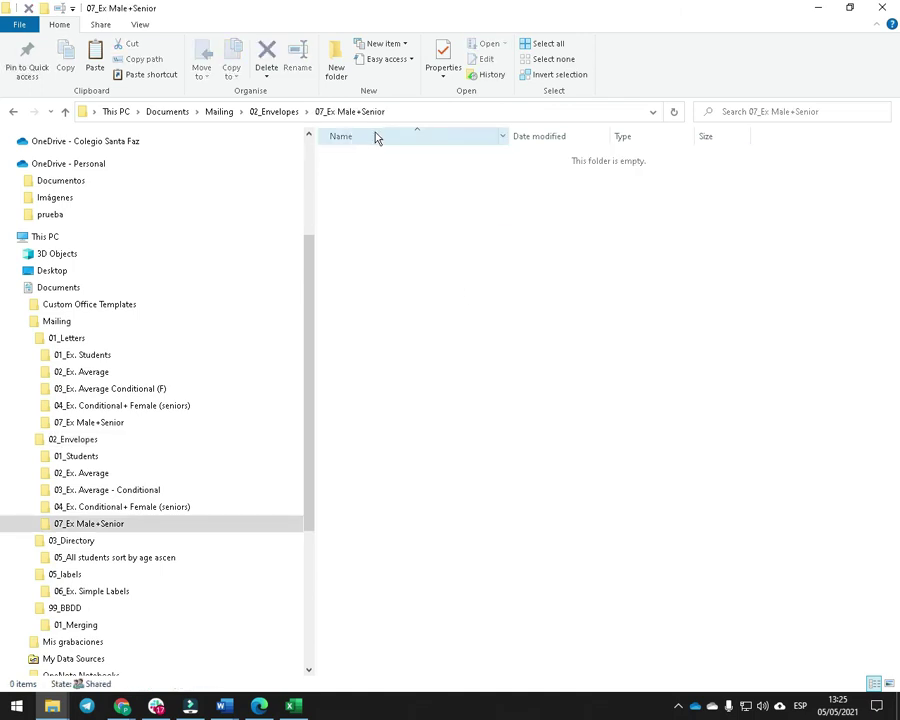
Switch to Word, create a blank document and set it up as a mail-merge envelope of Size 10 (4 1/8 x 9 1/2 in)
{"action": "mouse_move", "coordinate": [226, 704]}
{"action": "left_click", "coordinate": [406, 607]}
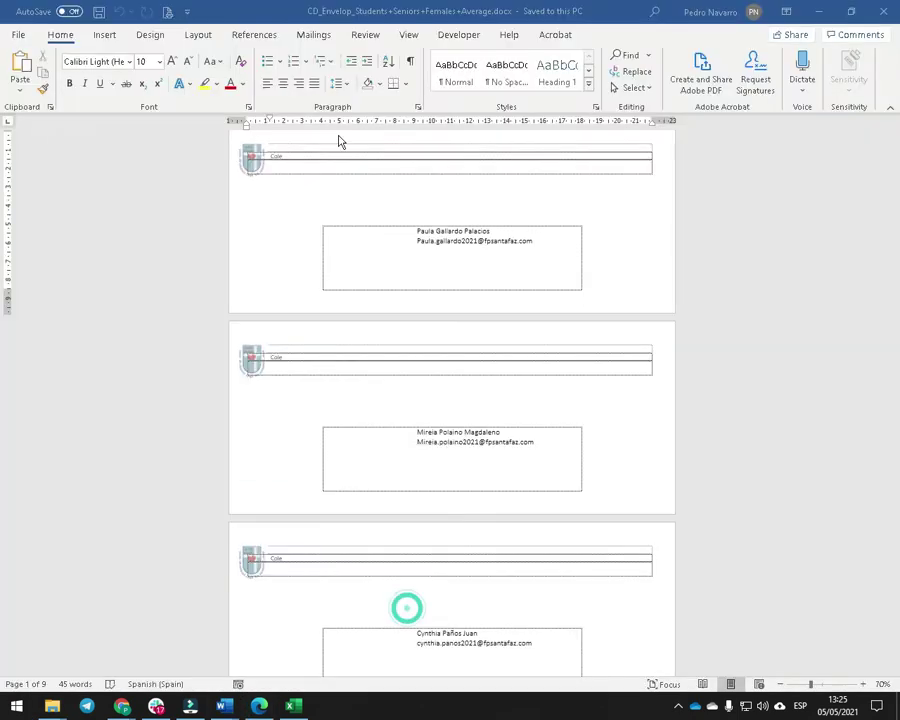
{"action": "left_click", "coordinate": [18, 34]}
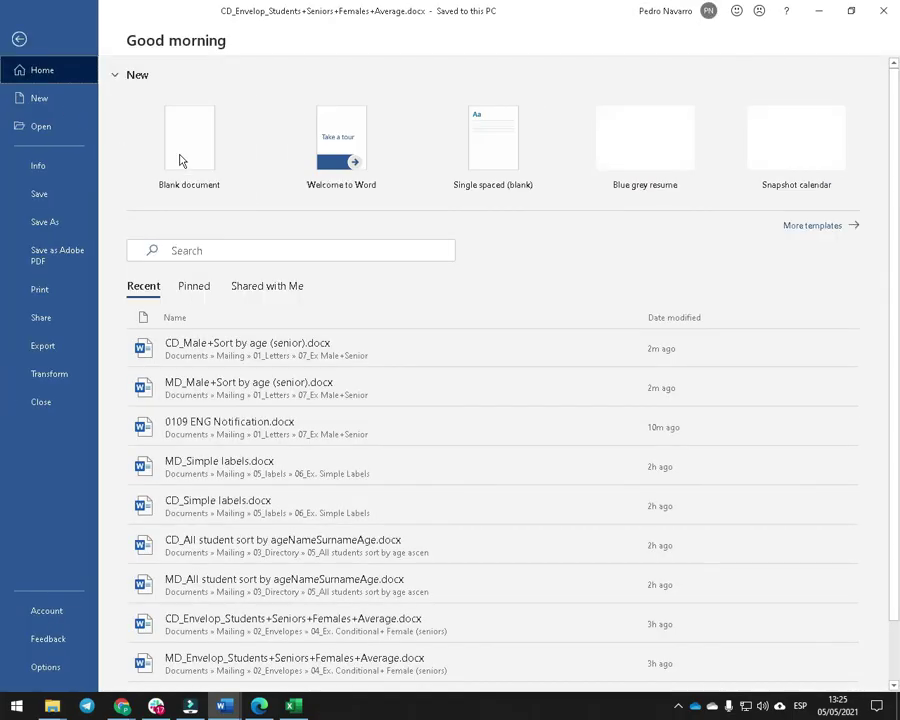
{"action": "left_click", "coordinate": [181, 161]}
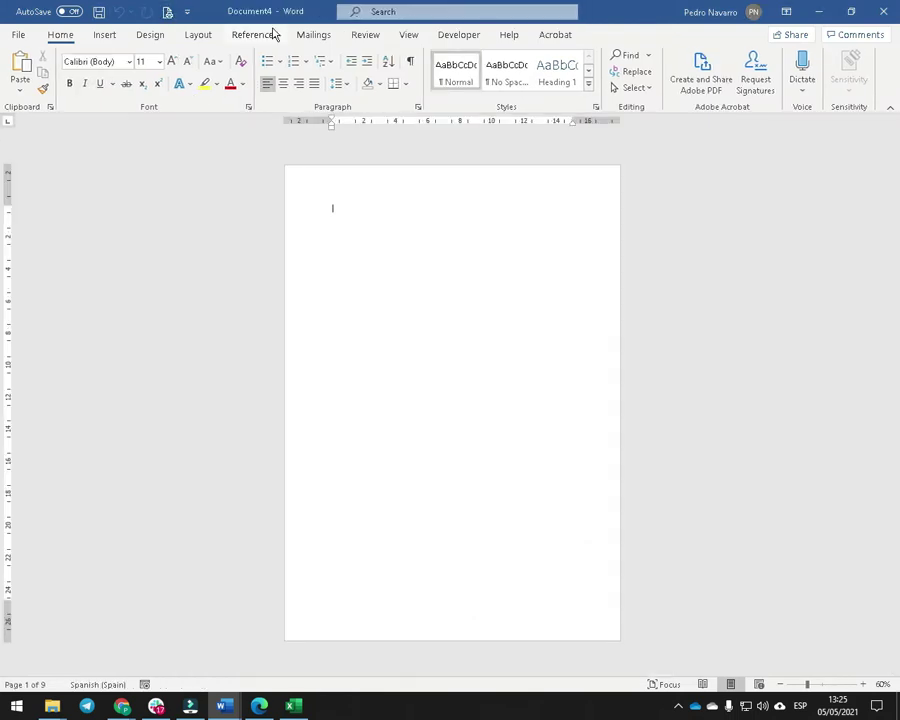
{"action": "left_click", "coordinate": [326, 38]}
{"action": "left_click", "coordinate": [115, 86]}
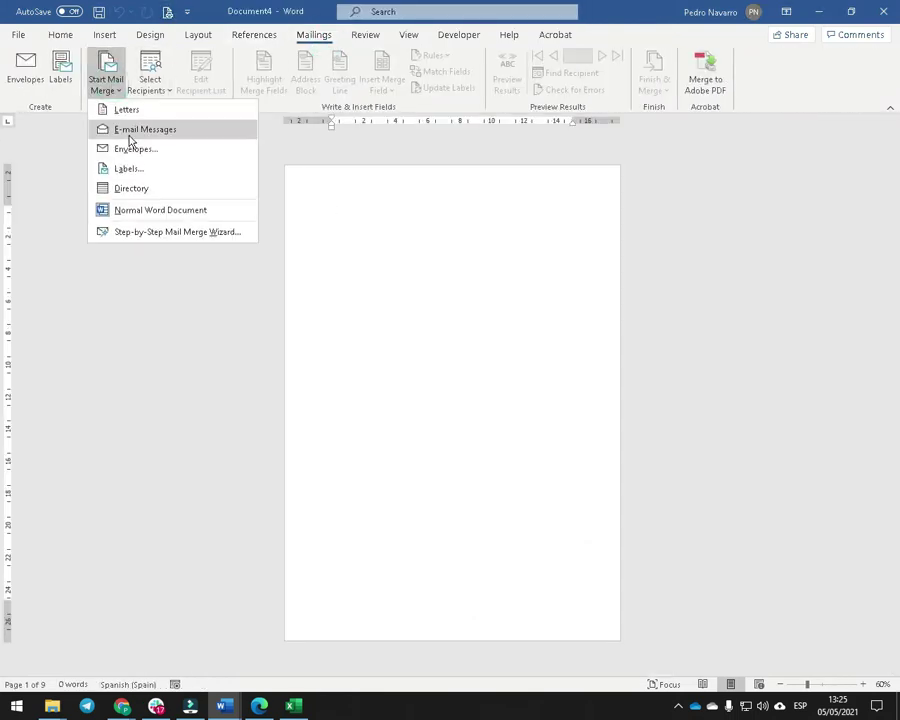
{"action": "left_click", "coordinate": [129, 150]}
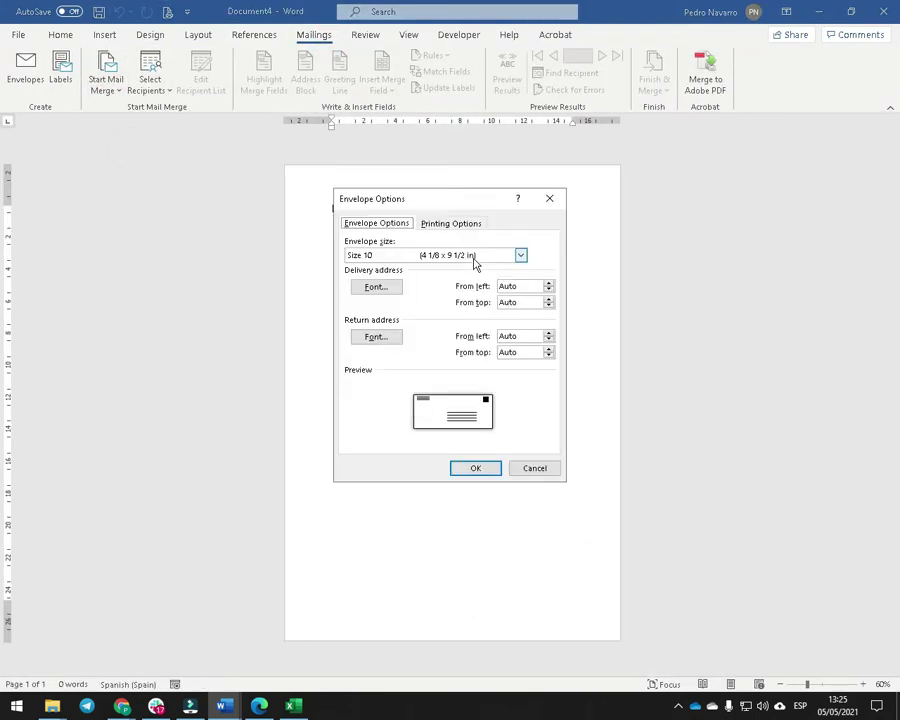
{"action": "left_click", "coordinate": [480, 476]}
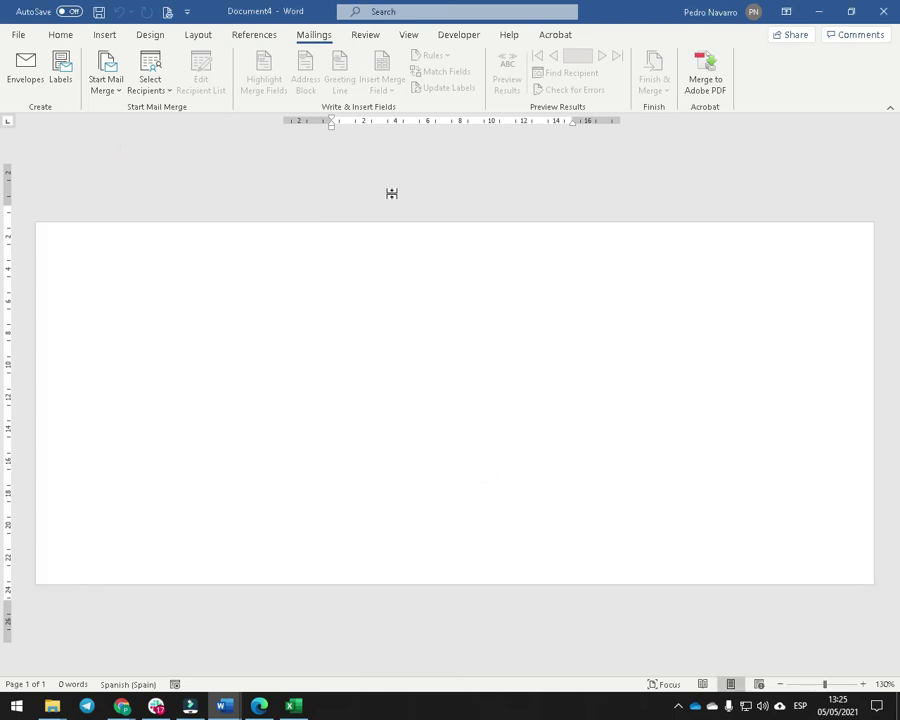
Enable Show text boundaries in the advanced Word options
{"action": "left_click", "coordinate": [19, 33]}
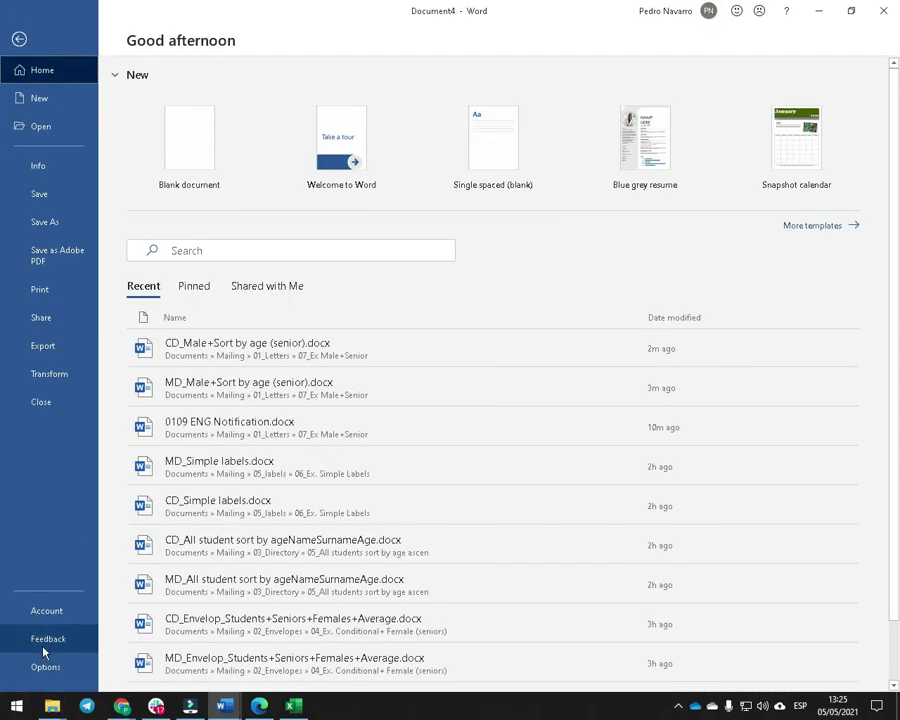
{"action": "left_click", "coordinate": [42, 662]}
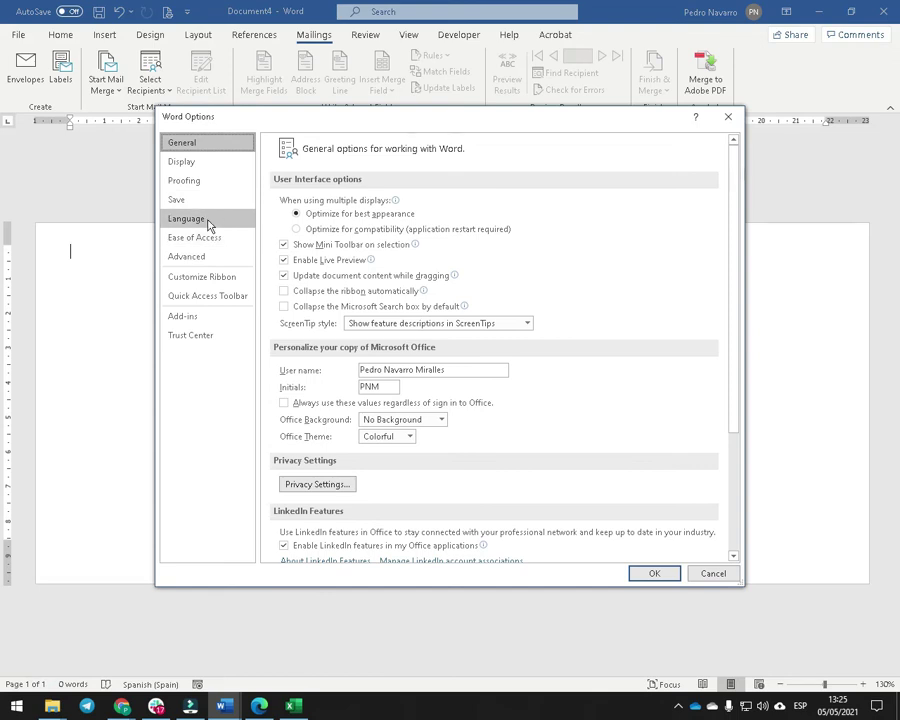
{"action": "left_click", "coordinate": [231, 256]}
{"action": "scroll", "coordinate": [380, 341], "scroll_direction": "down", "scroll_amount": 10}
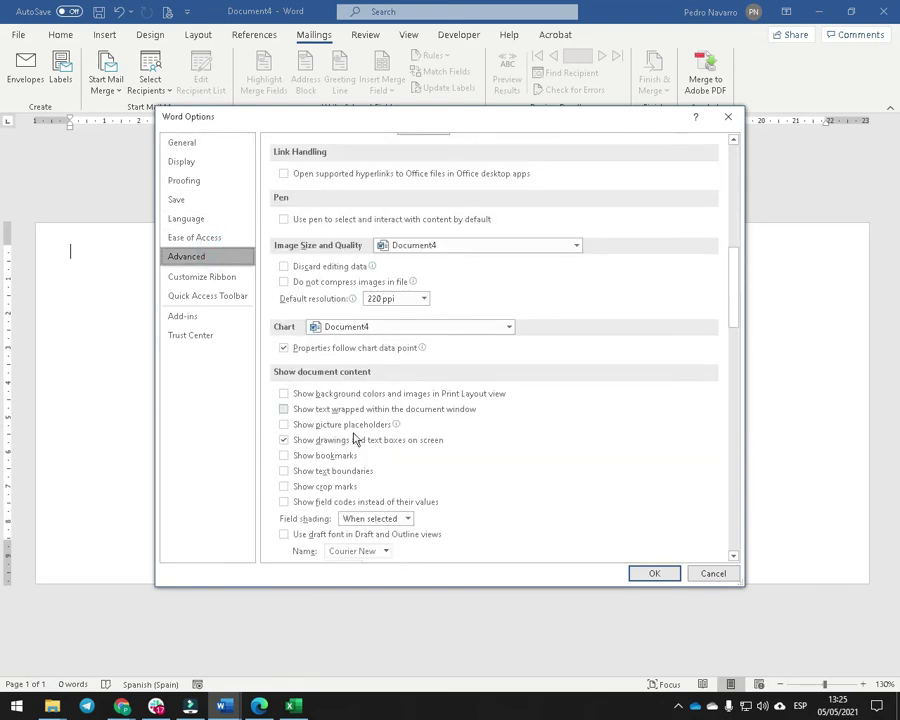
{"action": "left_click", "coordinate": [345, 472]}
{"action": "left_click", "coordinate": [648, 575]}
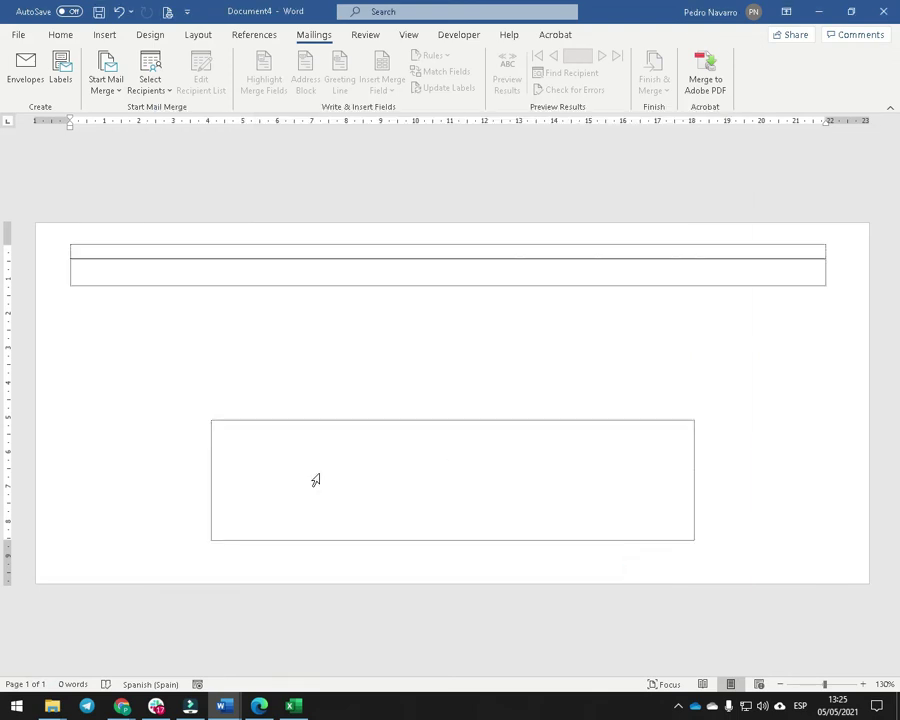
Connect the envelope to the existing students$ table in Documents > Mailing > 99_BBDD > 01_Merging, with the first row as column headers
{"action": "left_click", "coordinate": [416, 454]}
{"action": "left_click", "coordinate": [480, 451]}
{"action": "left_click", "coordinate": [150, 82]}
{"action": "left_click", "coordinate": [183, 130]}
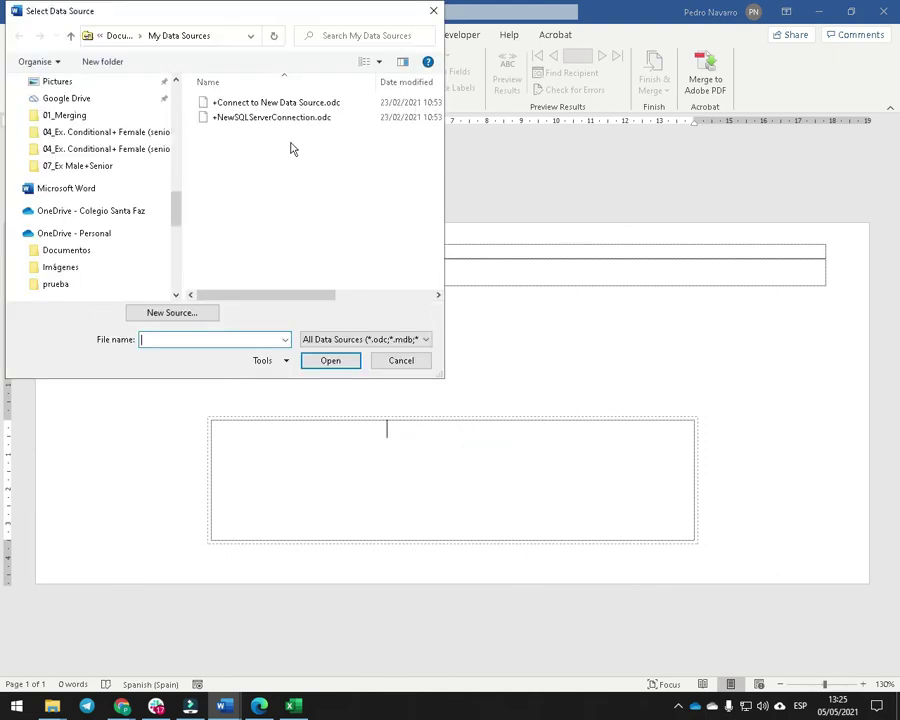
{"action": "left_click_drag", "start_coordinate": [178, 220], "coordinate": [177, 88]}
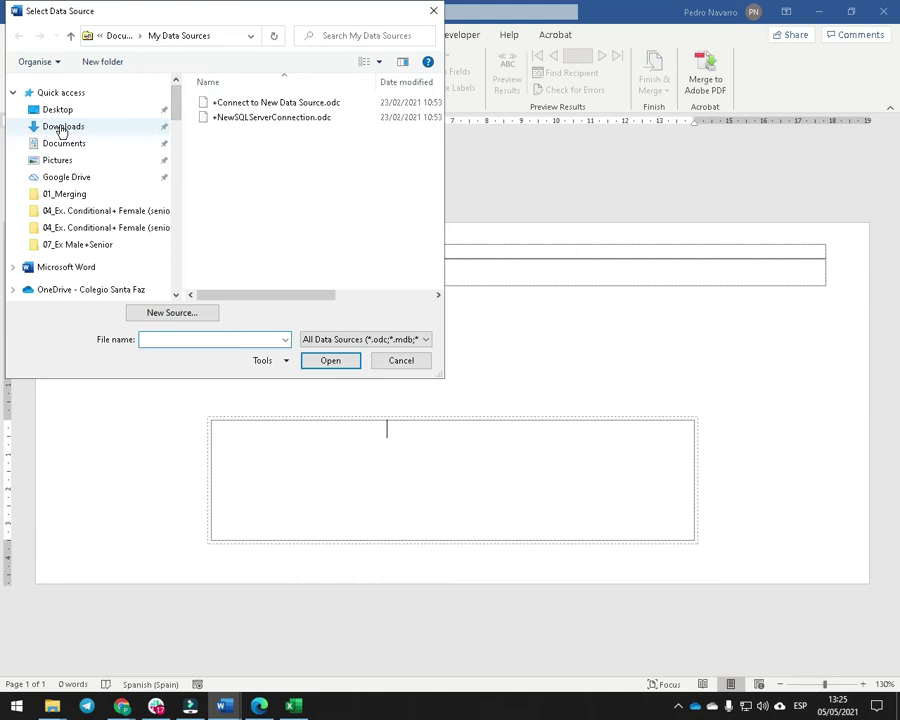
{"action": "left_click", "coordinate": [62, 126]}
{"action": "scroll", "coordinate": [70, 200], "scroll_direction": "up", "scroll_amount": 4}
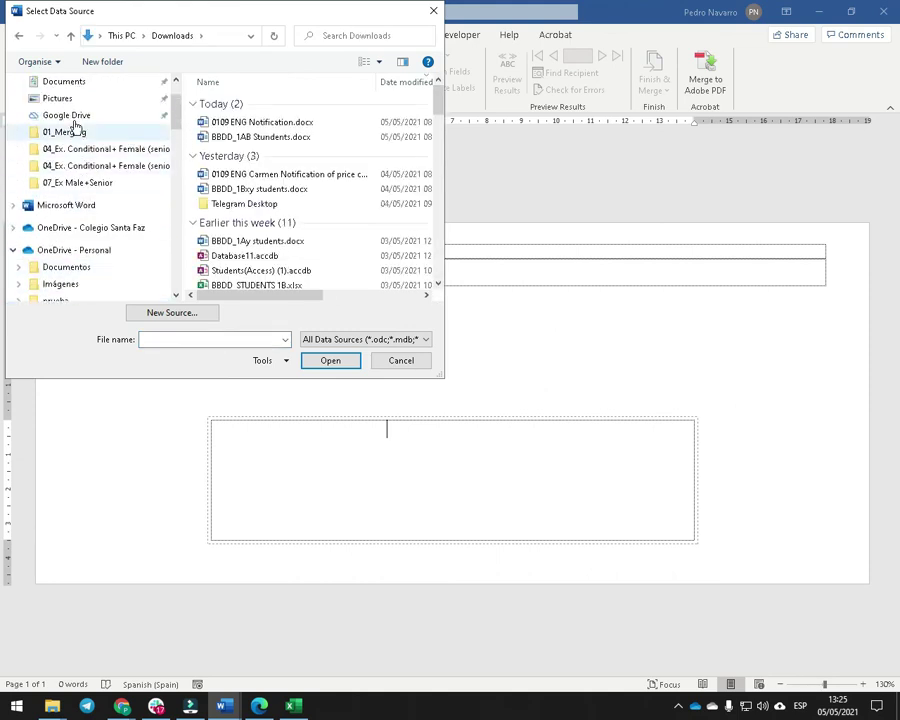
{"action": "left_click", "coordinate": [70, 146]}
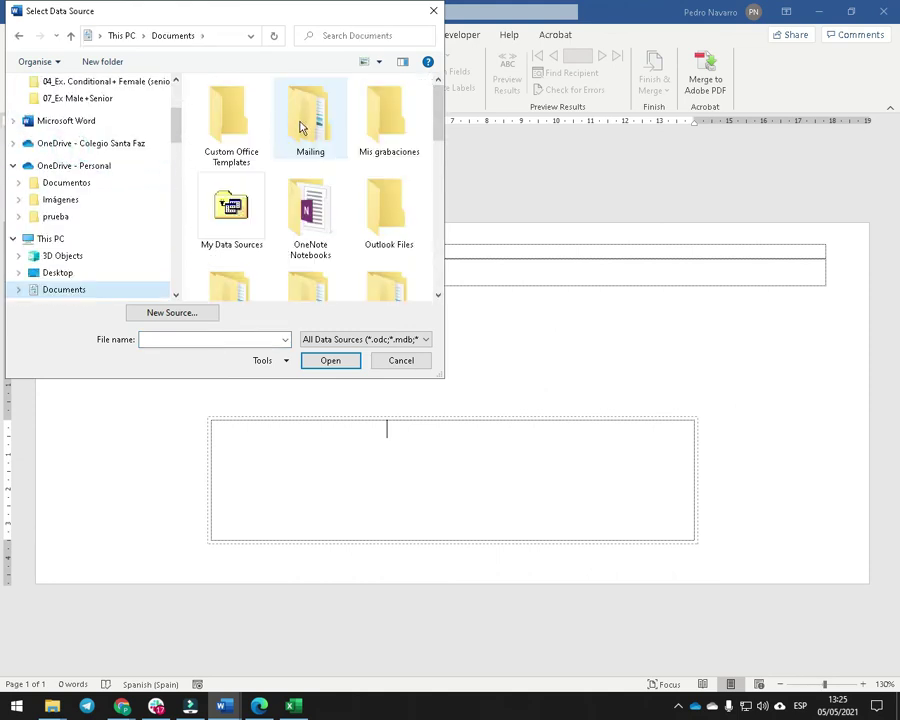
{"action": "double_click", "coordinate": [297, 112]}
{"action": "double_click", "coordinate": [228, 162]}
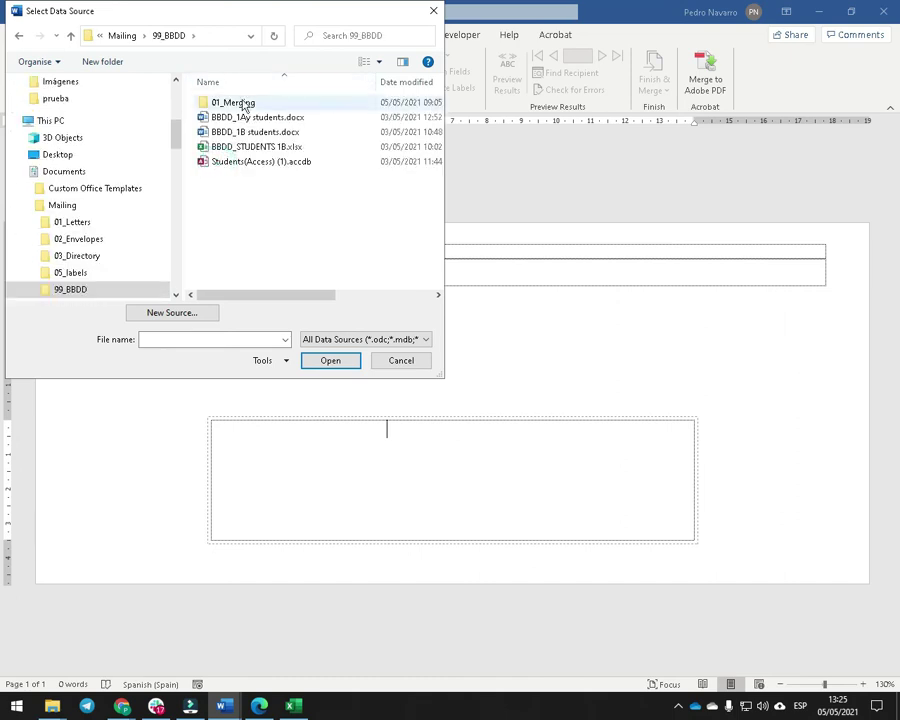
{"action": "double_click", "coordinate": [241, 101]}
{"action": "left_click", "coordinate": [227, 132]}
{"action": "double_click", "coordinate": [227, 132]}
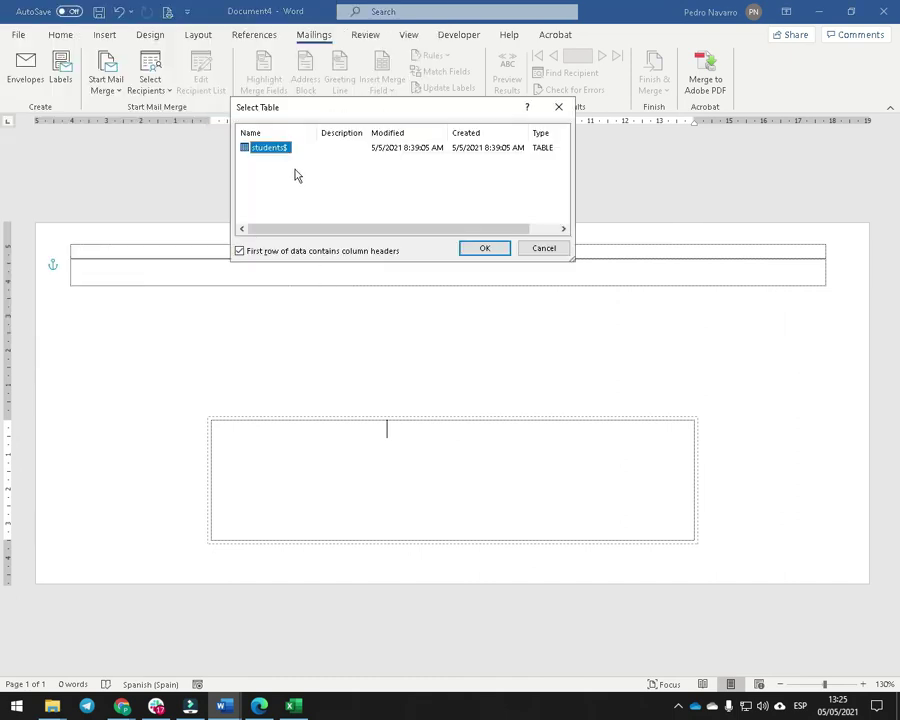
{"action": "left_click", "coordinate": [484, 248]}
Insert the Name and Surname merge fields on separate lines in the envelope's delivery address box
{"action": "left_click", "coordinate": [426, 437]}
{"action": "left_click", "coordinate": [383, 70]}
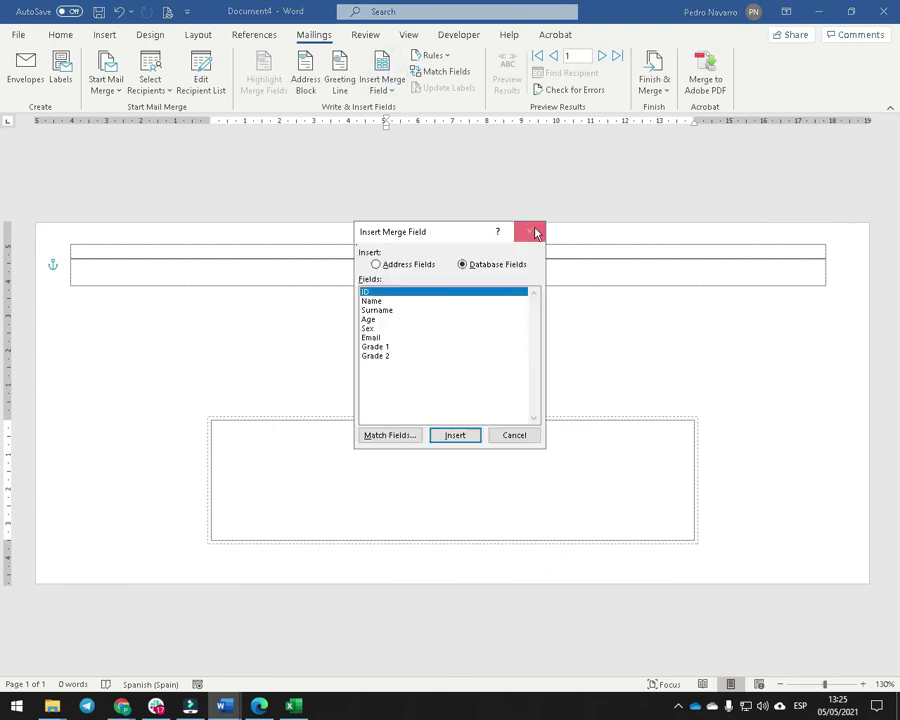
{"action": "left_click", "coordinate": [534, 230]}
{"action": "left_click", "coordinate": [400, 90]}
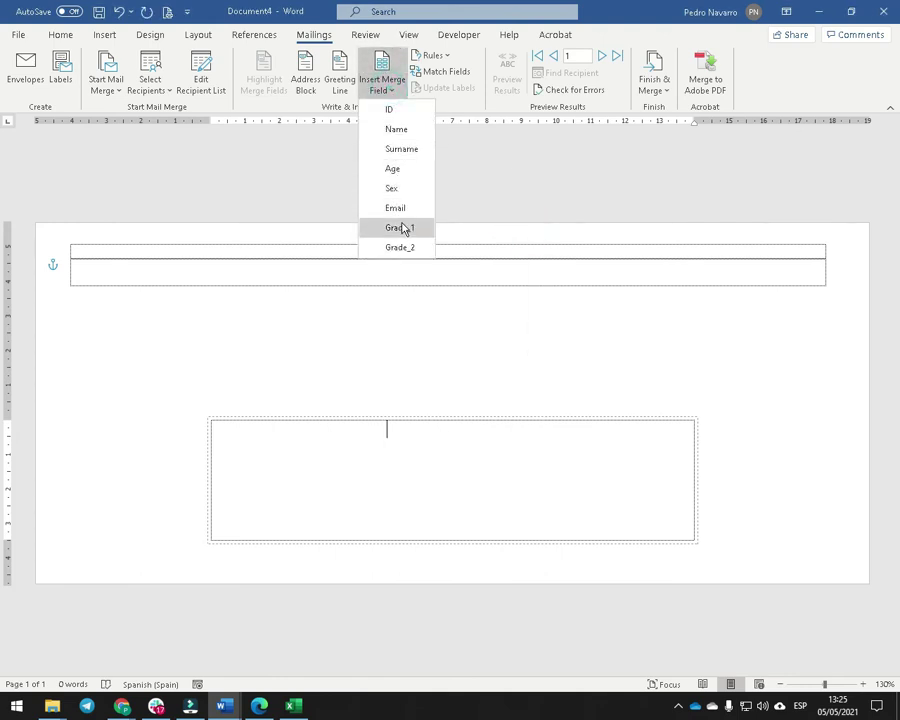
{"action": "left_click", "coordinate": [404, 132]}
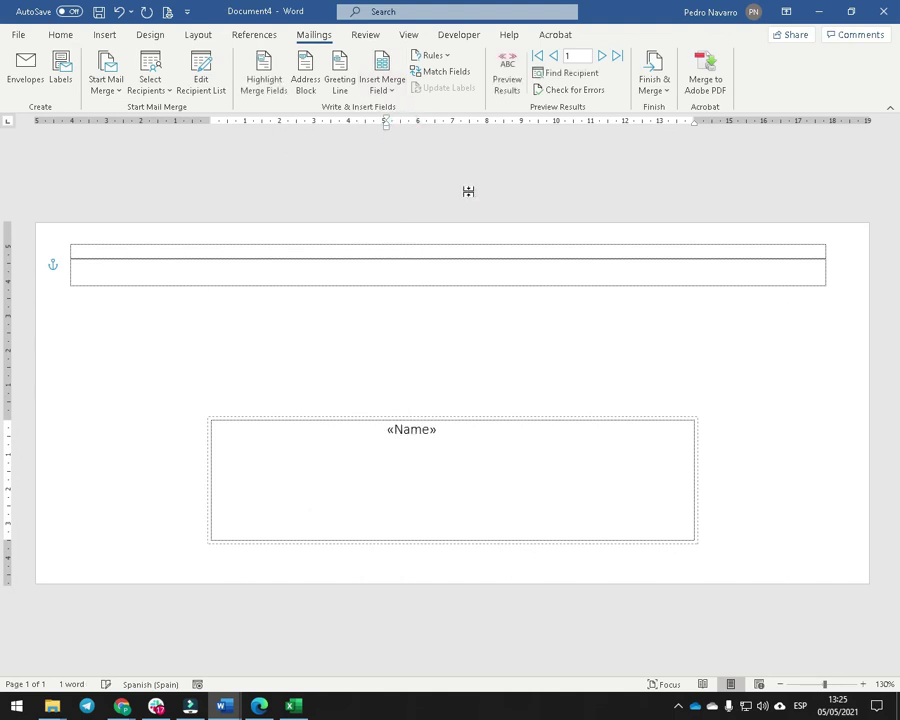
{"action": "left_click", "coordinate": [397, 89]}
{"action": "left_click", "coordinate": [412, 149]}
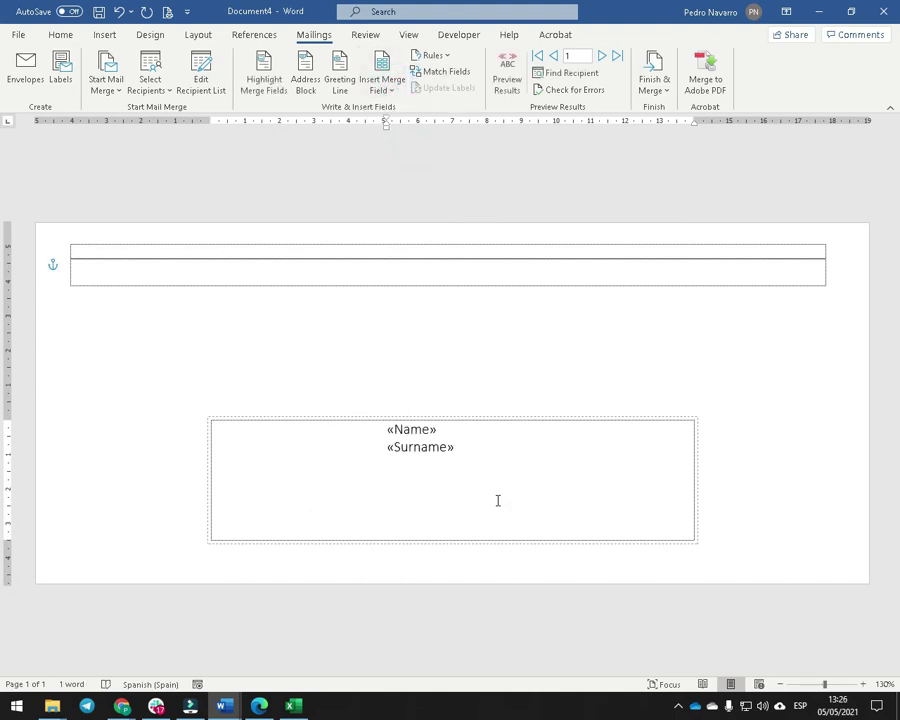
Enter Cole as the envelope's return address and preview the merge results
{"action": "left_click", "coordinate": [152, 253]}
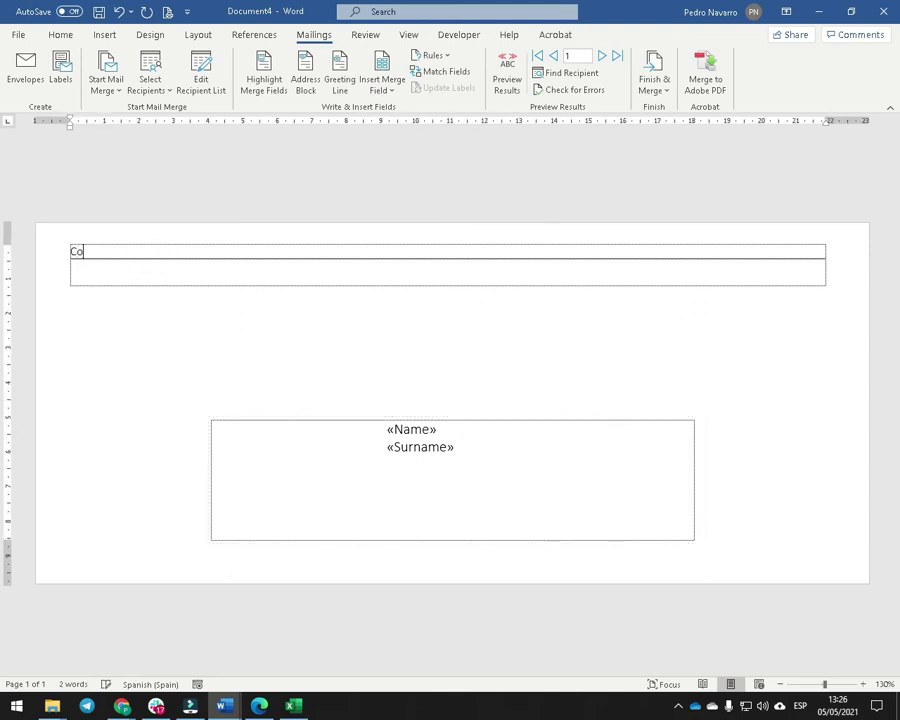
{"action": "left_click", "coordinate": [505, 82]}
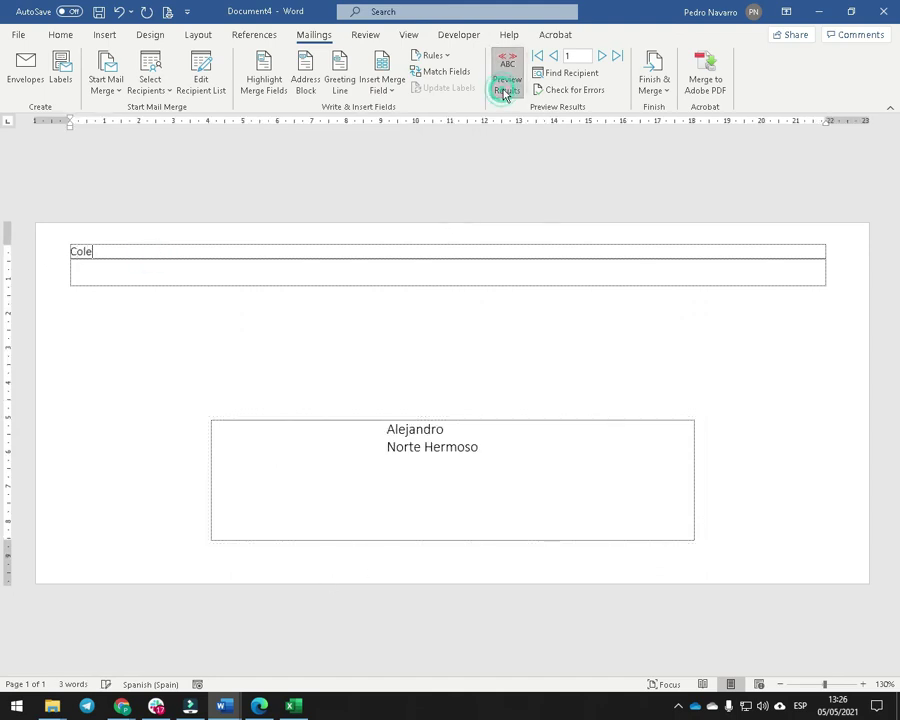
Browse the previewed envelopes, from the last record back through the preceding ones
{"action": "left_click", "coordinate": [618, 62]}
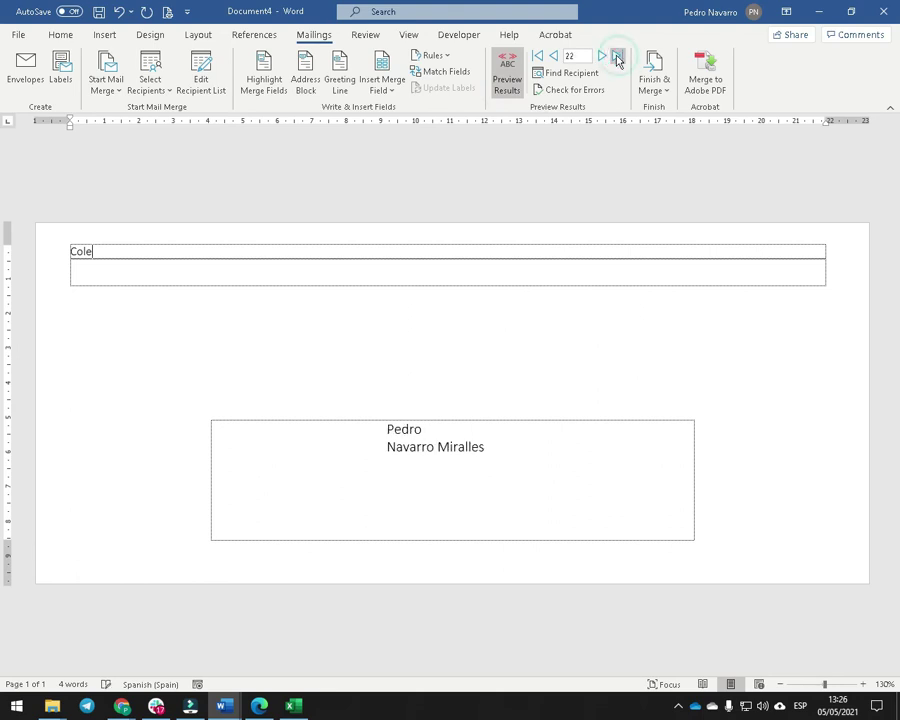
{"action": "left_click", "coordinate": [553, 56]}
{"action": "left_click", "coordinate": [553, 56]}
{"action": "left_click", "coordinate": [553, 56]}
{"action": "left_click", "coordinate": [553, 56]}
{"action": "left_click", "coordinate": [555, 58]}
{"action": "left_click", "coordinate": [555, 58]}
{"action": "left_click", "coordinate": [555, 58]}
{"action": "left_click", "coordinate": [555, 58]}
Open the mail merge recipient list, enlarge it to show all columns, and filter the Sex column to M
{"action": "left_click", "coordinate": [193, 74]}
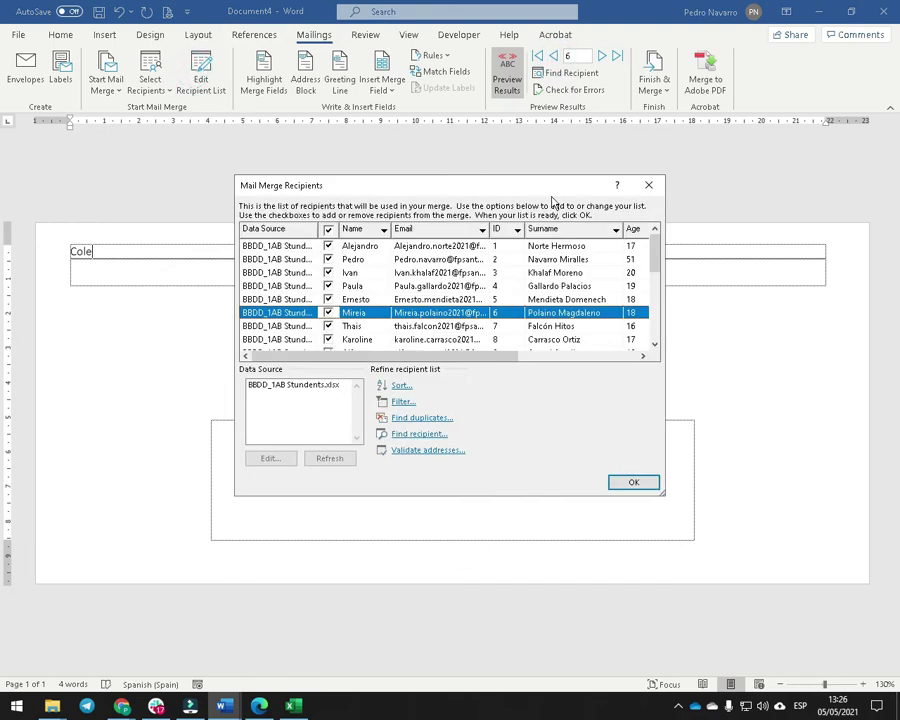
{"action": "left_click_drag", "start_coordinate": [662, 493], "coordinate": [856, 602]}
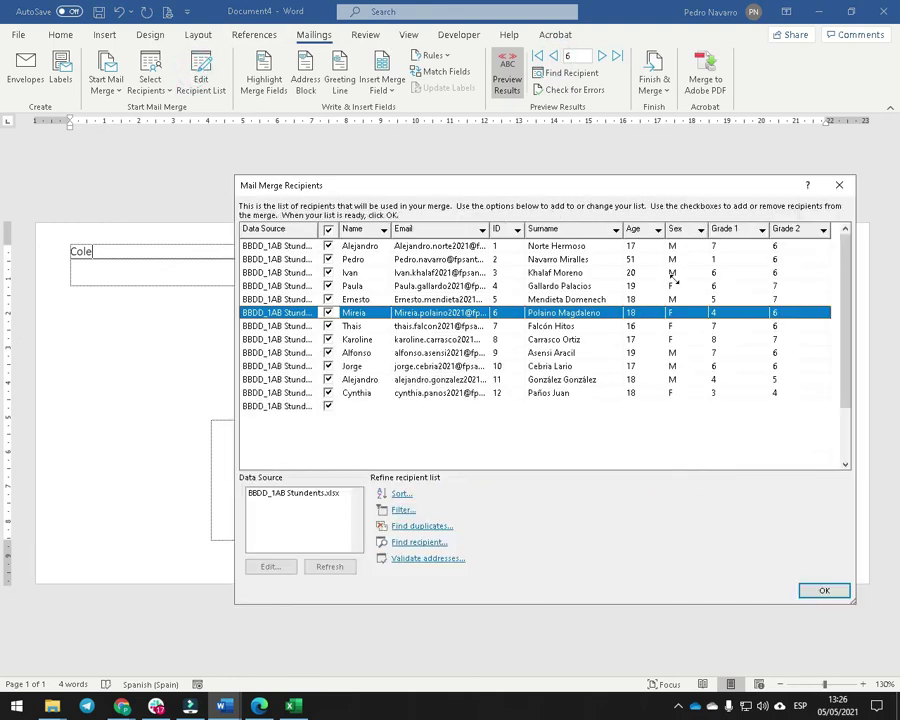
{"action": "left_click_drag", "start_coordinate": [545, 185], "coordinate": [372, 92]}
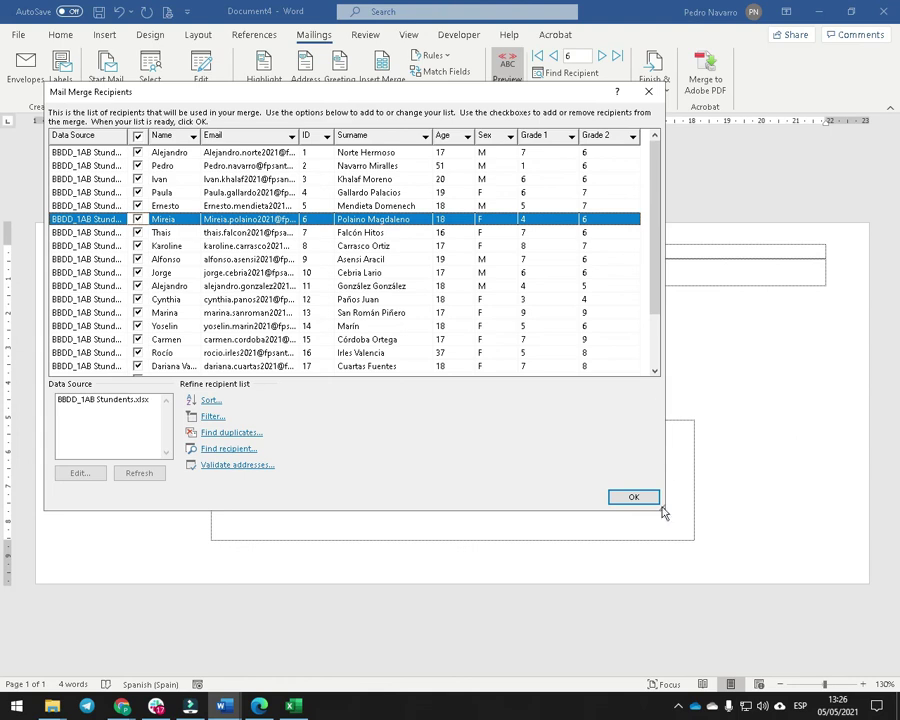
{"action": "left_click_drag", "start_coordinate": [662, 512], "coordinate": [815, 557]}
{"action": "left_click", "coordinate": [509, 136]}
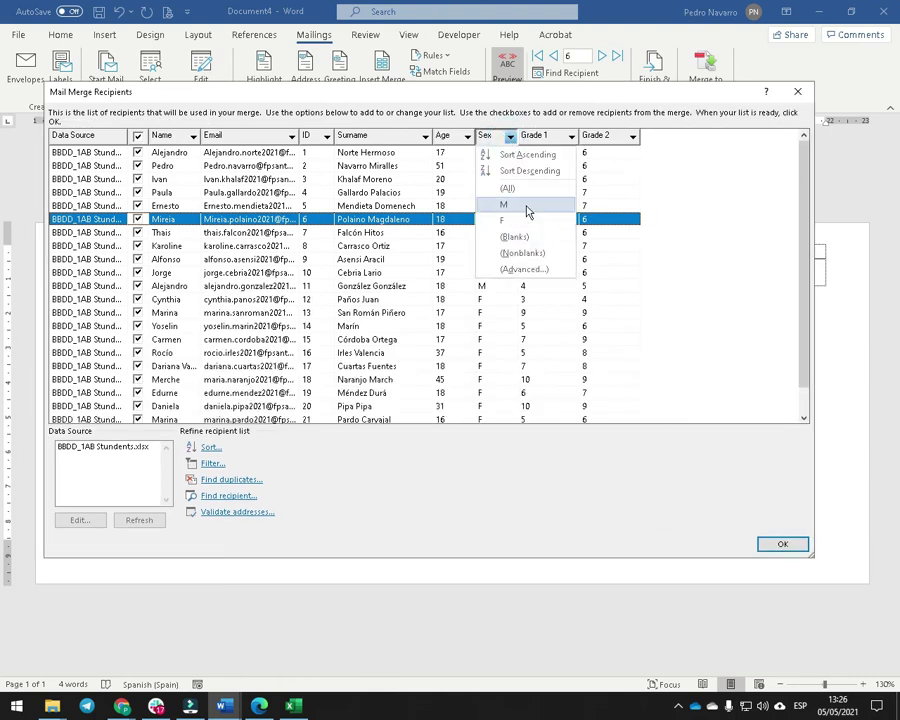
{"action": "left_click", "coordinate": [526, 205]}
Add a recipient filter for Age Greater than or equal to 18, apply it and turn off the results preview
{"action": "left_click", "coordinate": [467, 137]}
{"action": "left_click", "coordinate": [486, 315]}
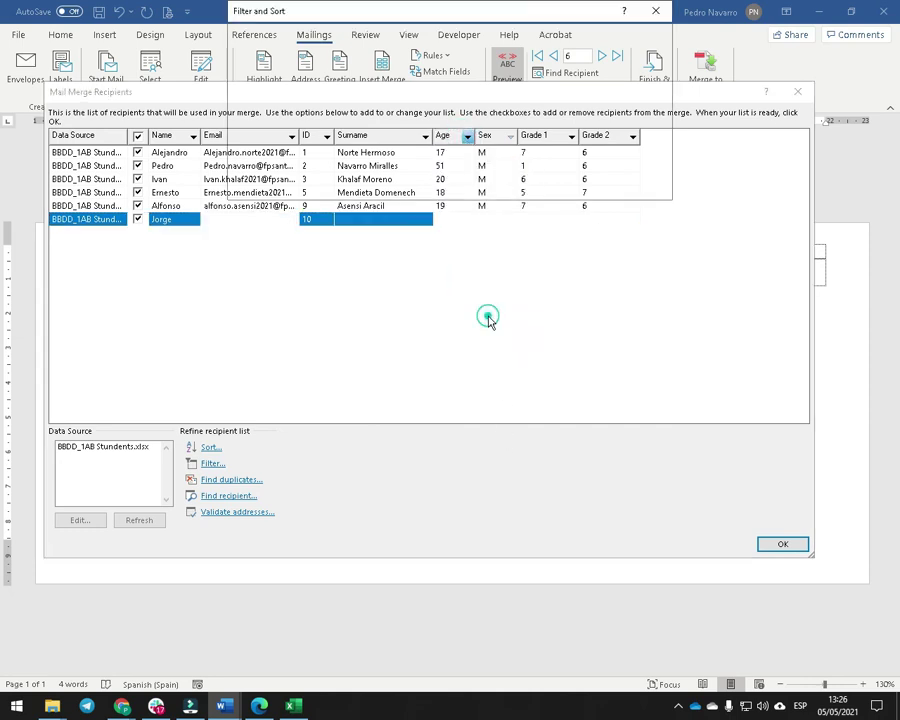
{"action": "left_click", "coordinate": [313, 86]}
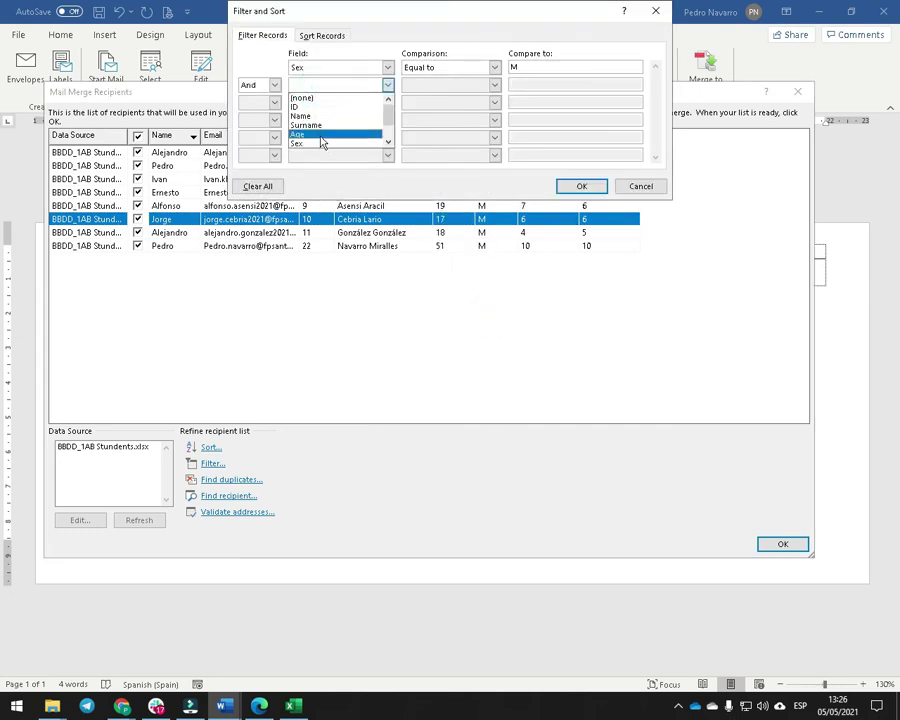
{"action": "left_click", "coordinate": [318, 135]}
{"action": "left_click", "coordinate": [481, 85]}
{"action": "left_click", "coordinate": [425, 143]}
{"action": "left_click", "coordinate": [542, 84]}
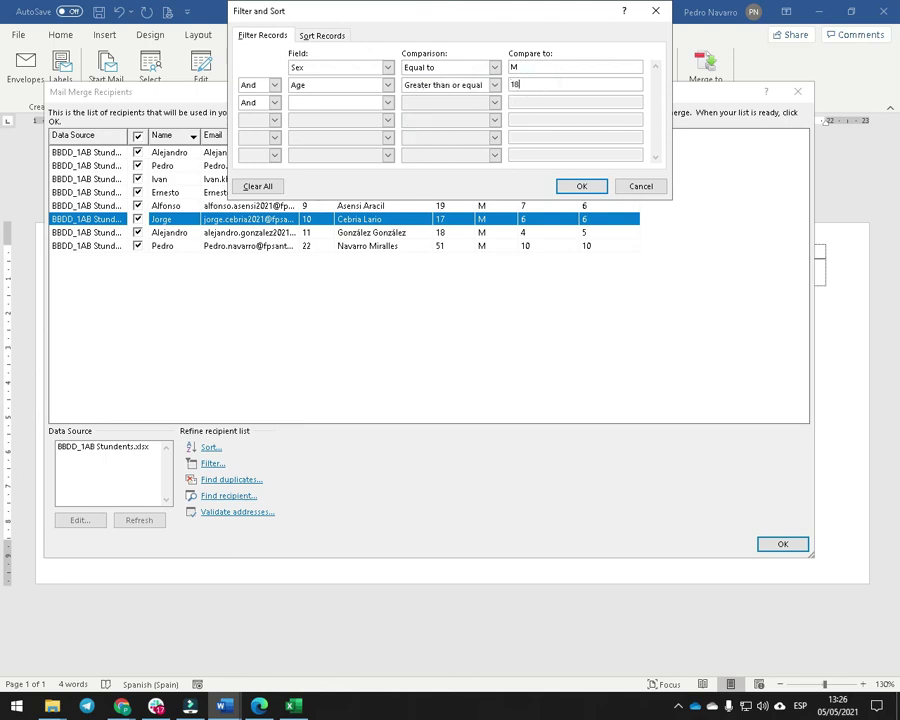
{"action": "left_click", "coordinate": [580, 186]}
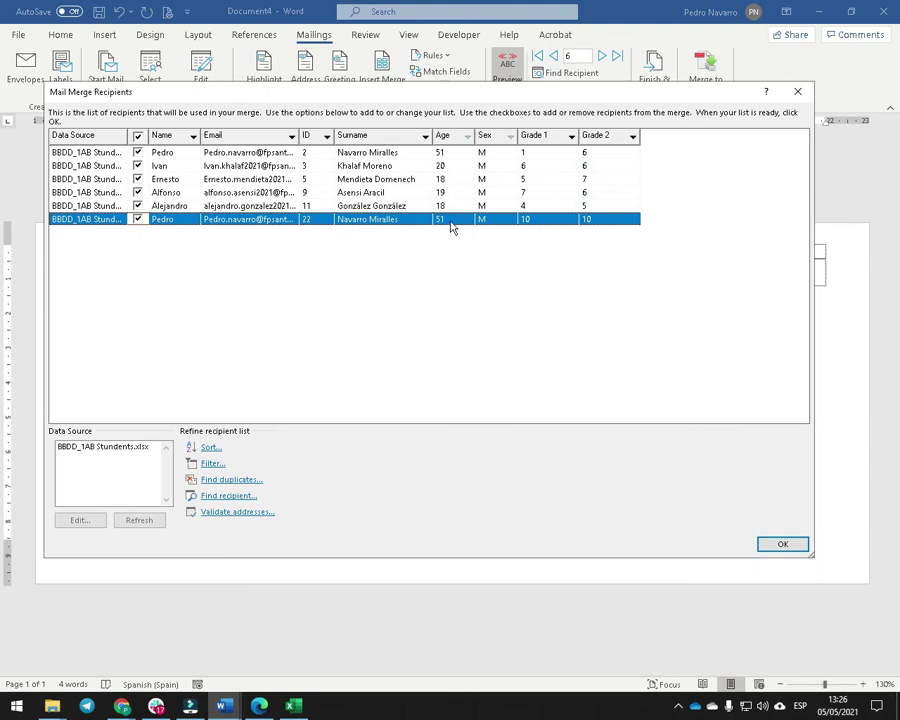
{"action": "left_click", "coordinate": [790, 545]}
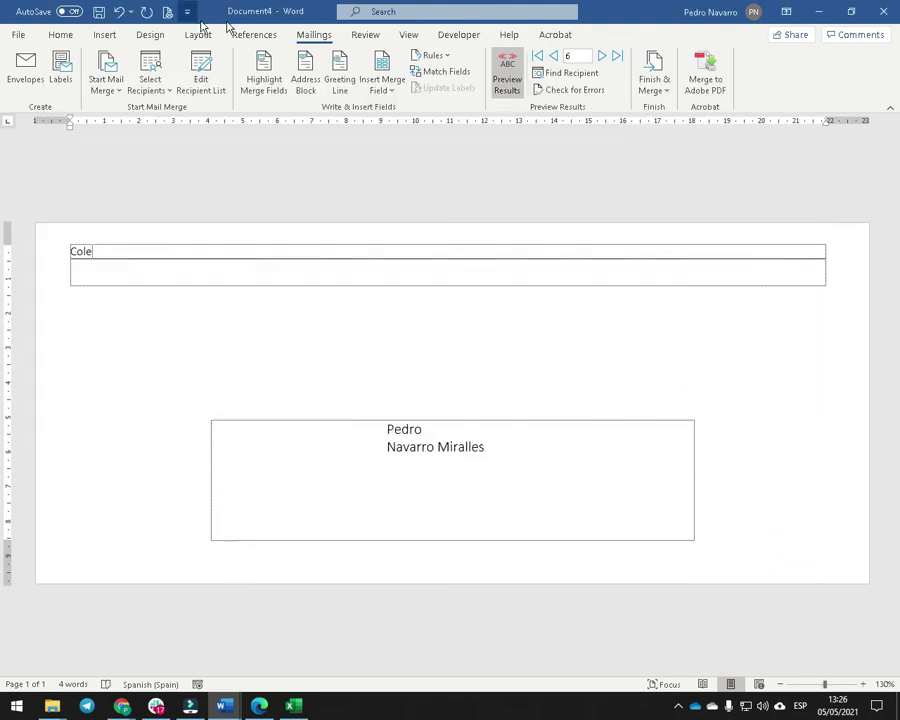
{"action": "left_click", "coordinate": [506, 72]}
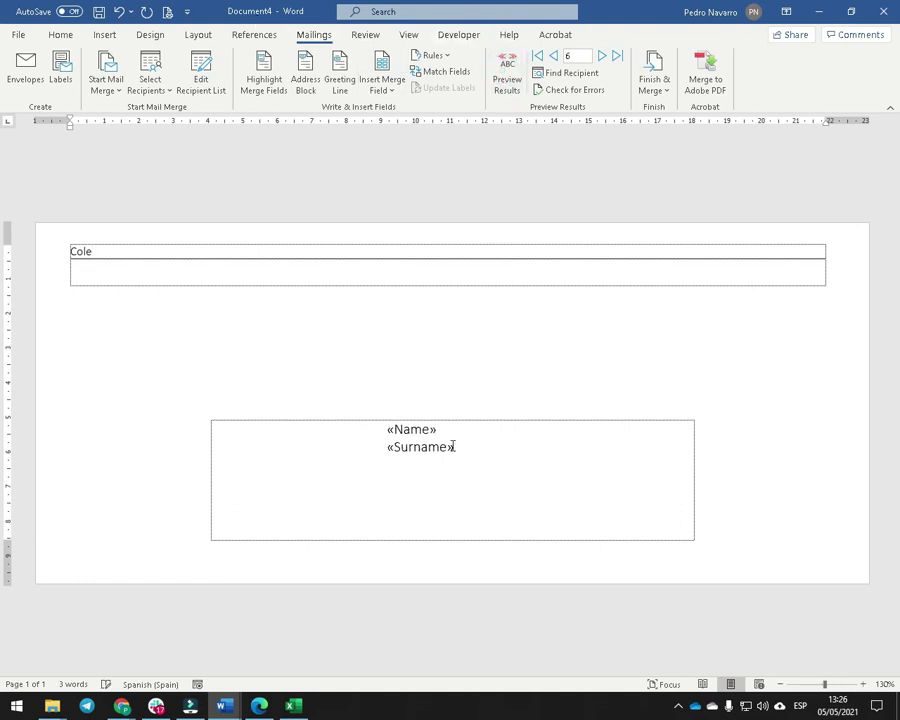
Save the main envelope document as MD_Envelopes_males+Sort by age (senior) in OpenDocument Text format in Documents > Mailing > 02_Envelopes > 07_Ex Male+Senior
{"action": "left_click", "coordinate": [16, 33]}
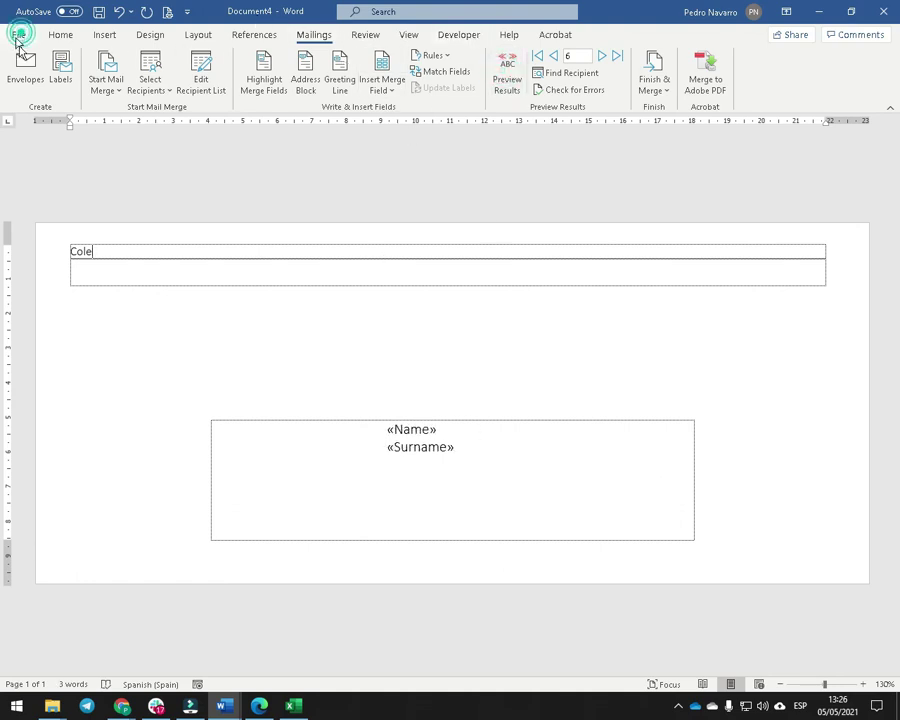
{"action": "left_click", "coordinate": [48, 222]}
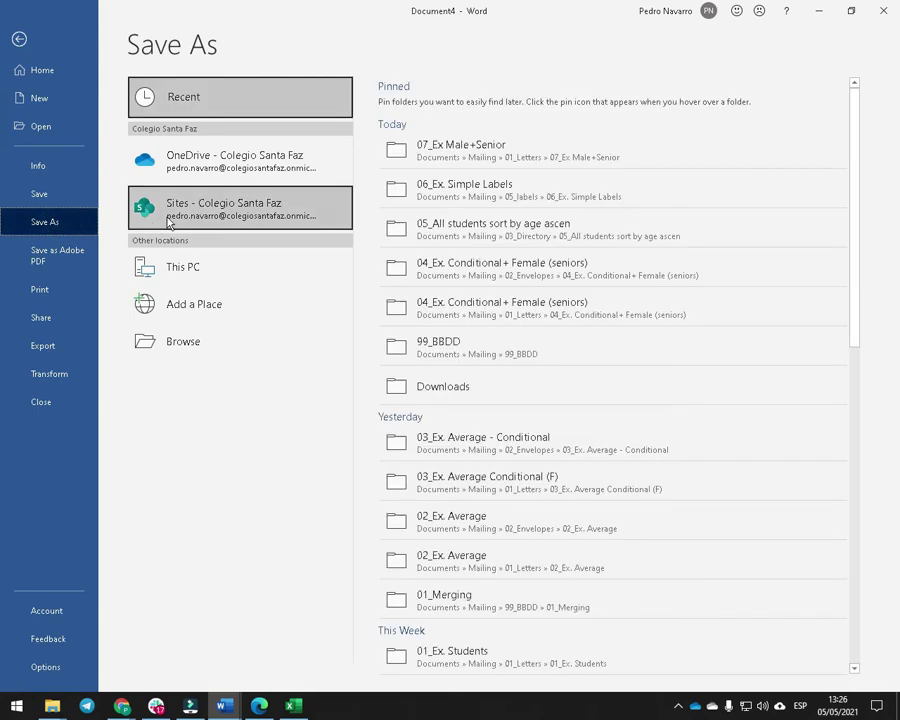
{"action": "left_click", "coordinate": [209, 338]}
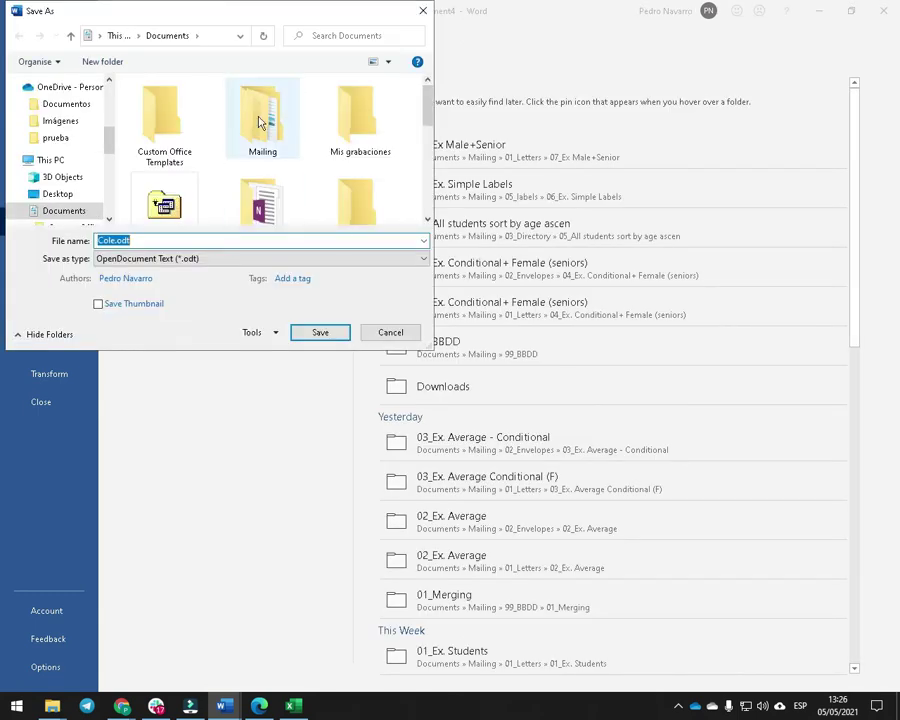
{"action": "double_click", "coordinate": [260, 150]}
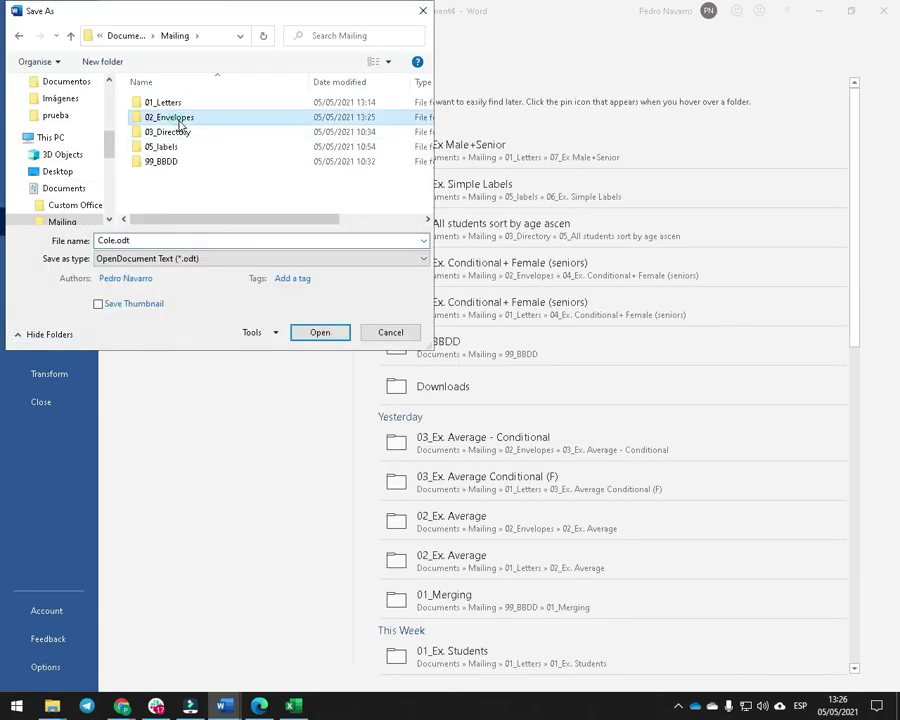
{"action": "double_click", "coordinate": [178, 120]}
{"action": "double_click", "coordinate": [176, 162]}
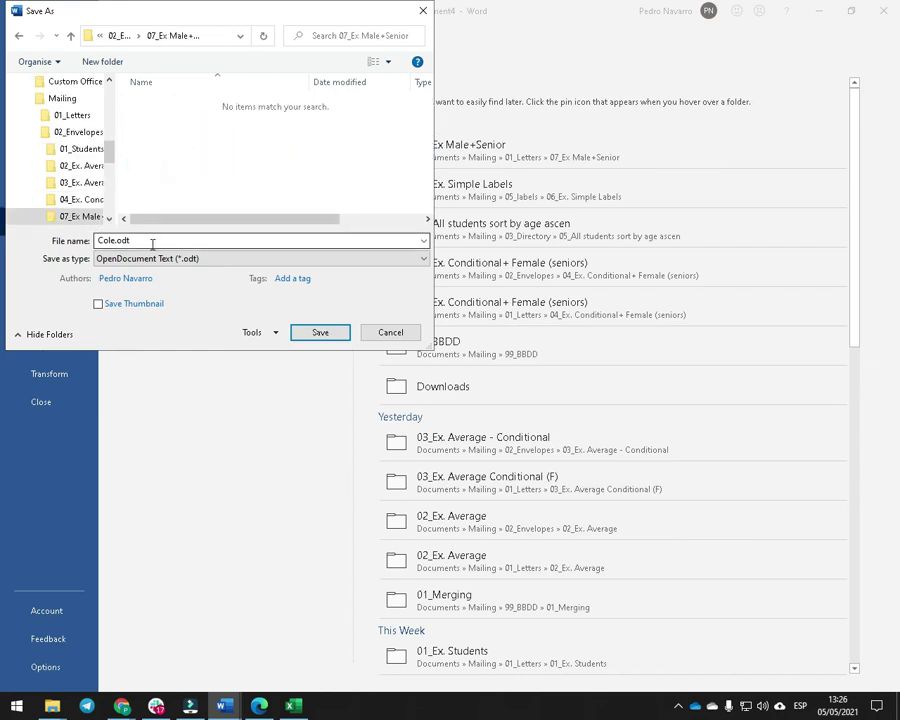
{"action": "left_click", "coordinate": [152, 241]}
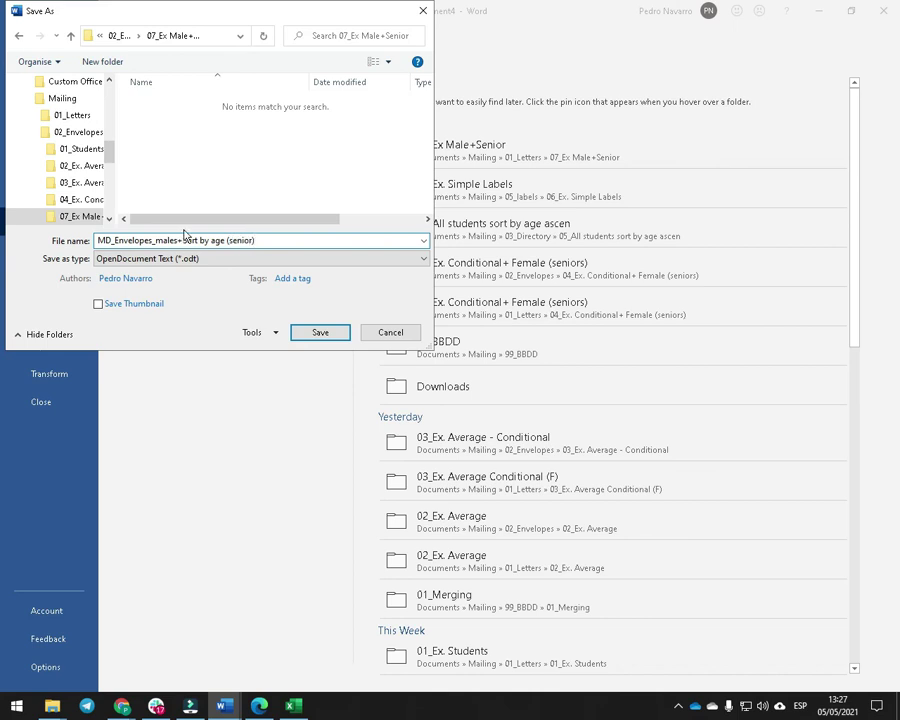
{"action": "left_click", "coordinate": [320, 332]}
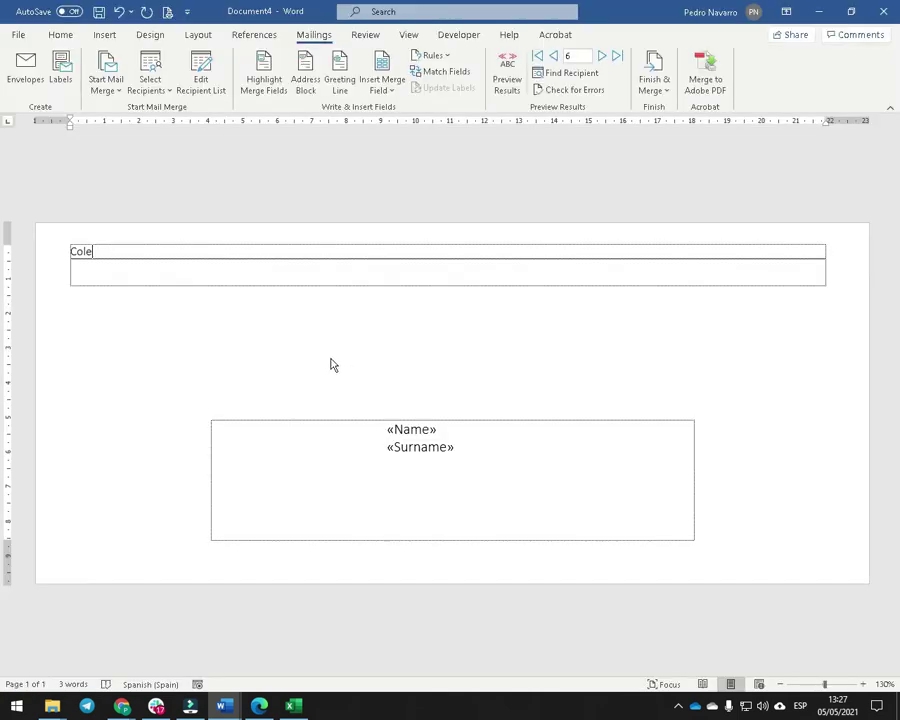
Merge all filtered records into a new document of individual envelopes and show all its pages at once
{"action": "left_click", "coordinate": [655, 80]}
{"action": "left_click", "coordinate": [682, 110]}
{"action": "left_click", "coordinate": [378, 202]}
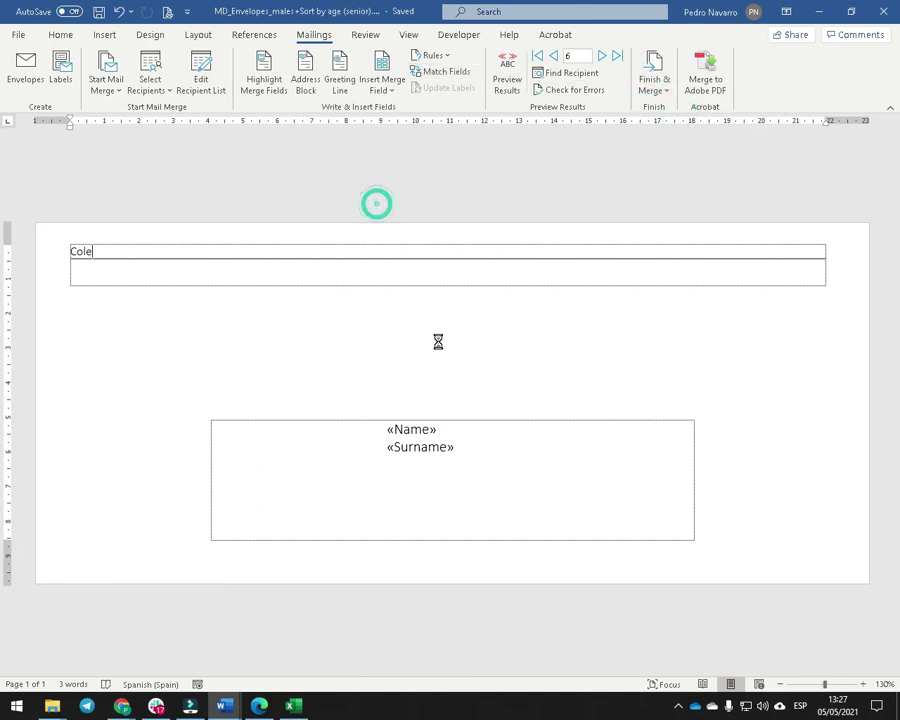
{"action": "scroll", "coordinate": [441, 332], "scroll_direction": "down", "scroll_amount": 10, "text": "ctrl"}
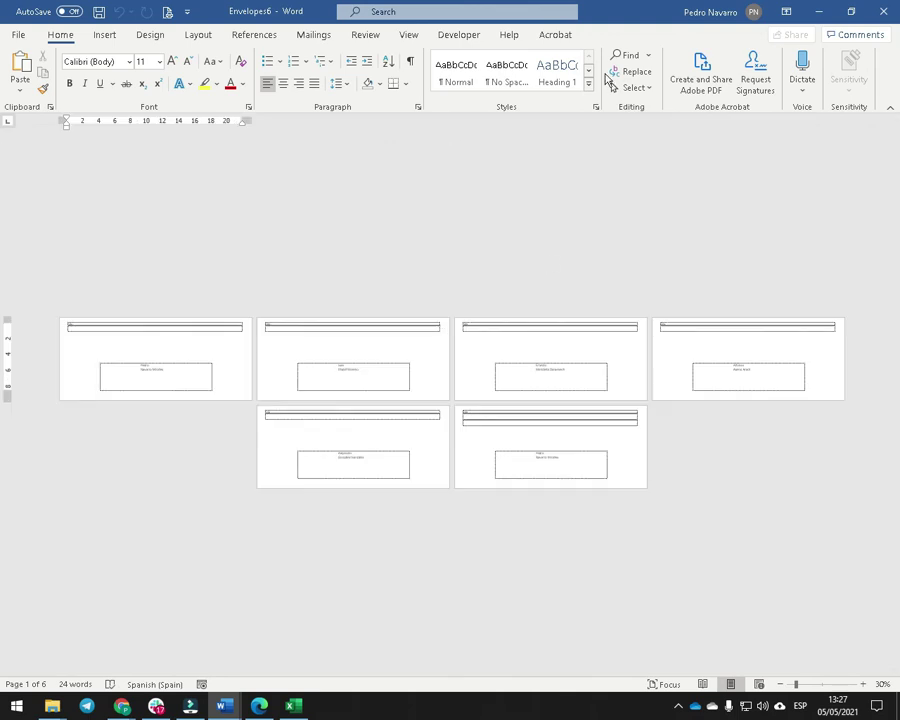
Save the merged envelopes as CD_Envelopes_males+Sort by age (senior).odt in Documents > Mailing > 02_Envelopes > 07_Ex Male+Senior
{"action": "left_click", "coordinate": [17, 35]}
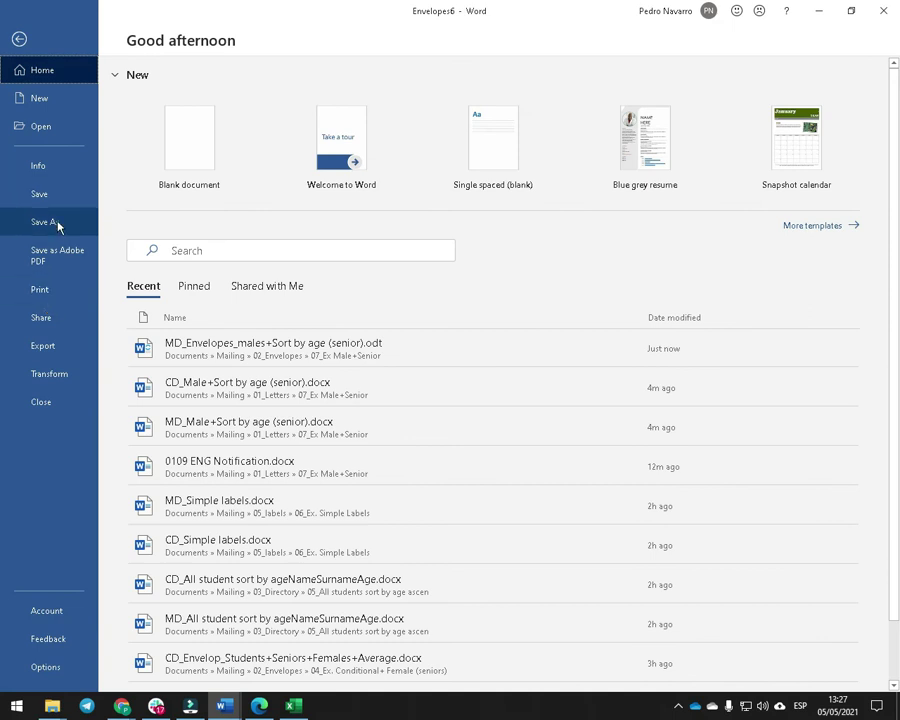
{"action": "left_click", "coordinate": [58, 224]}
{"action": "left_click", "coordinate": [183, 342]}
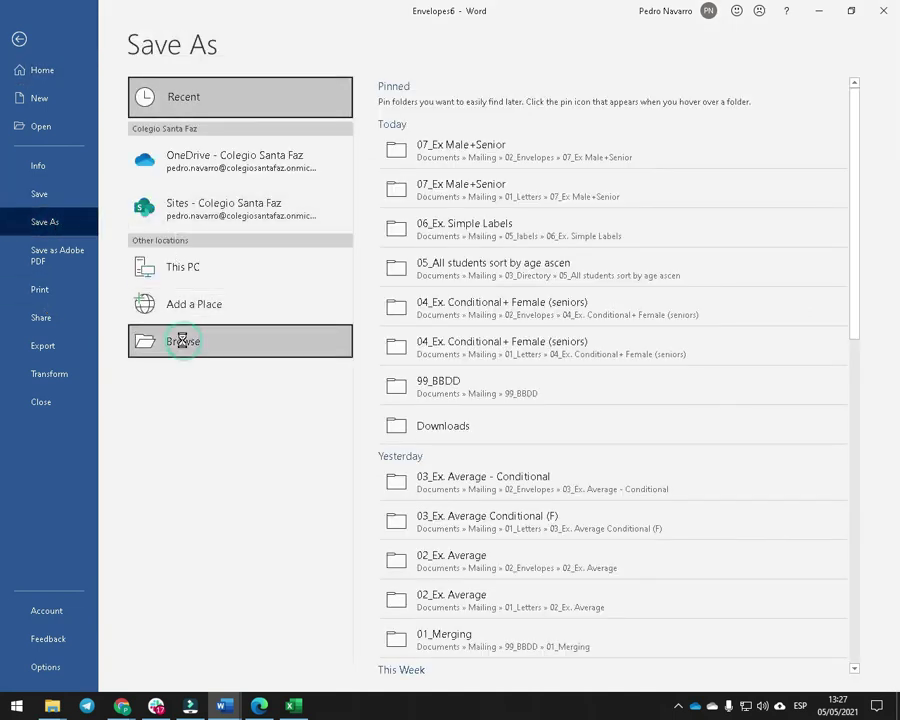
{"action": "left_click", "coordinate": [249, 132]}
{"action": "double_click", "coordinate": [249, 132]}
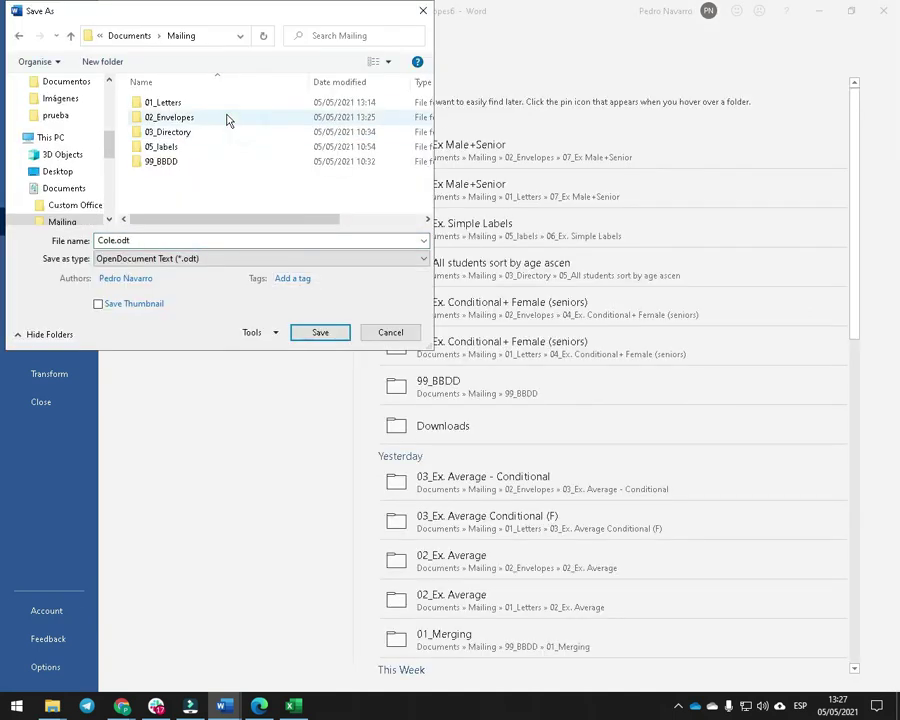
{"action": "double_click", "coordinate": [170, 117]}
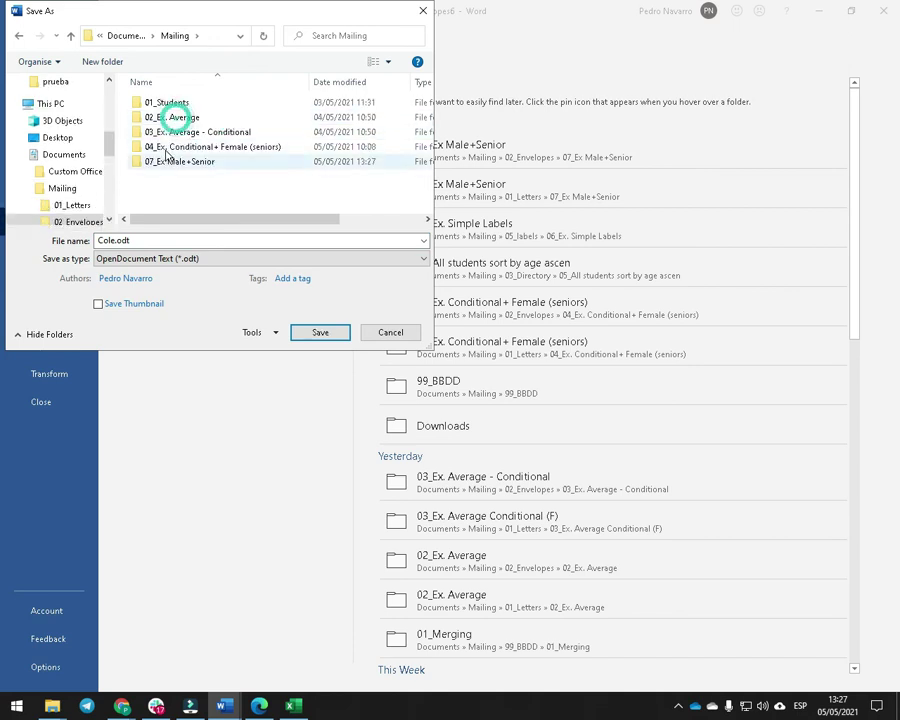
{"action": "double_click", "coordinate": [170, 152]}
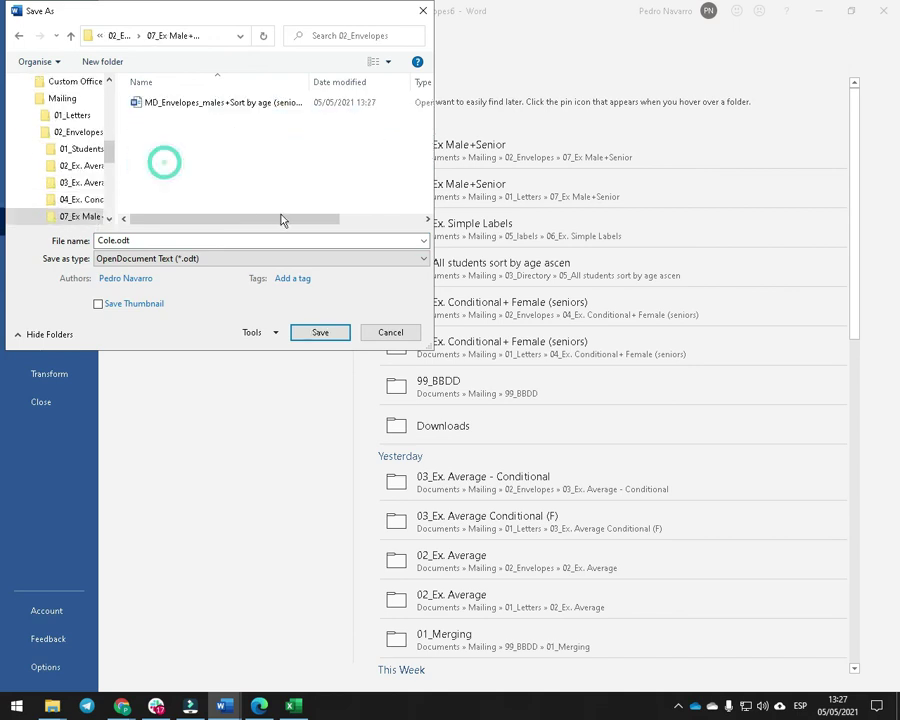
{"action": "left_click", "coordinate": [148, 101]}
{"action": "left_click", "coordinate": [105, 240]}
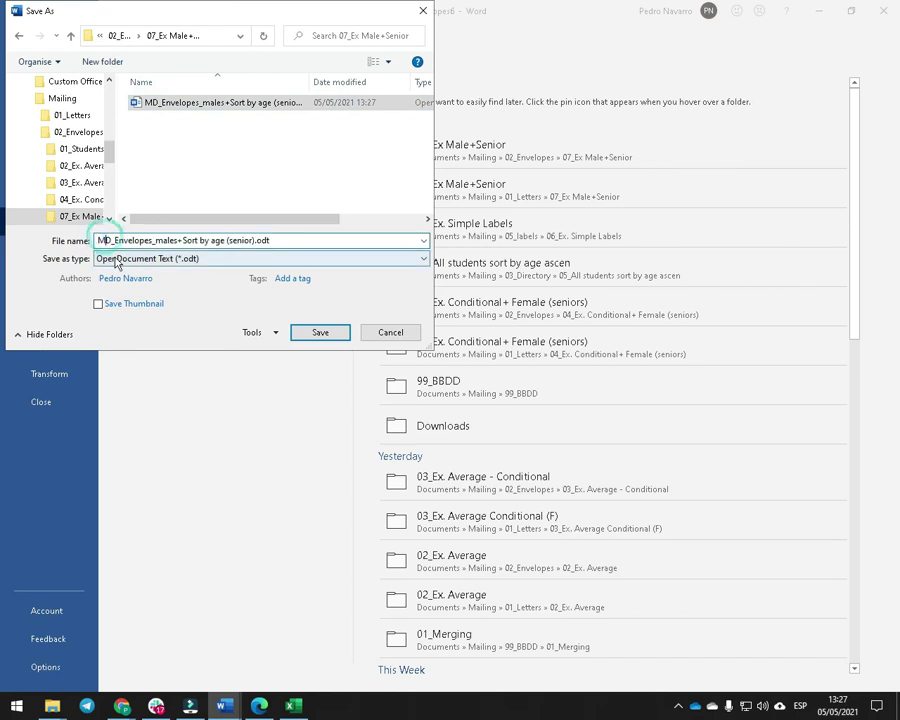
{"action": "key", "text": "BackSpace"}
{"action": "type", "text": "C"}
{"action": "left_click", "coordinate": [320, 333]}
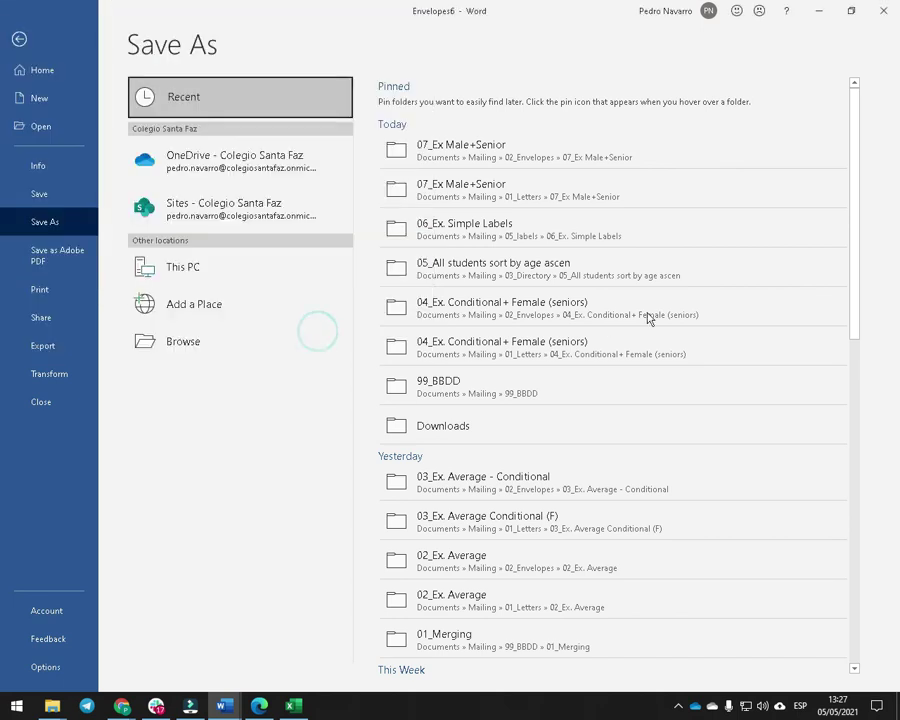
Print all pages of the merged envelopes with Microsoft Print to PDF
{"action": "left_click", "coordinate": [18, 35]}
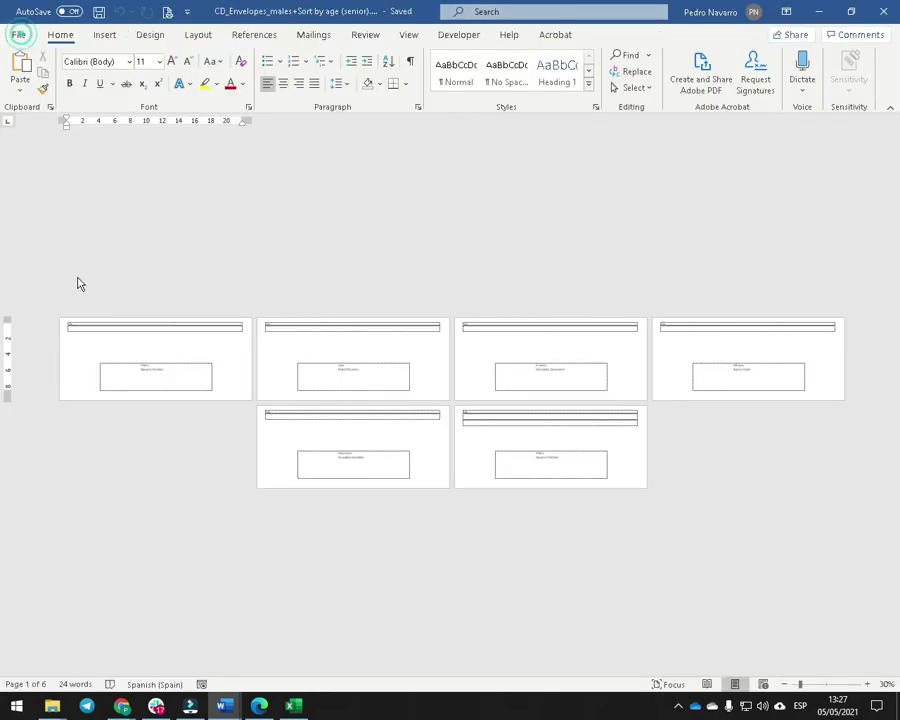
{"action": "left_click", "coordinate": [44, 291]}
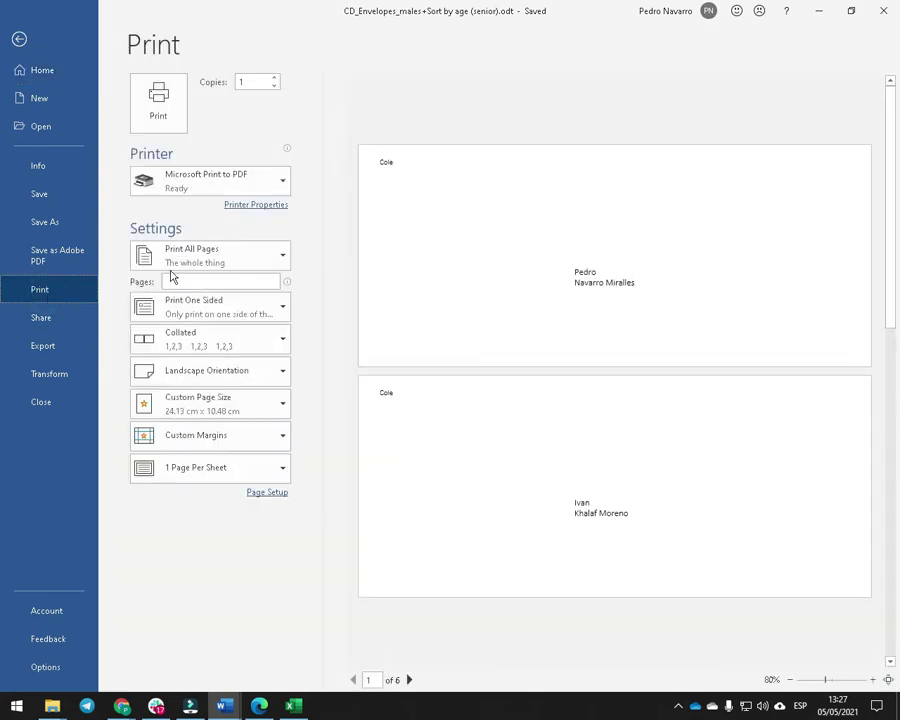
{"action": "left_click", "coordinate": [157, 100]}
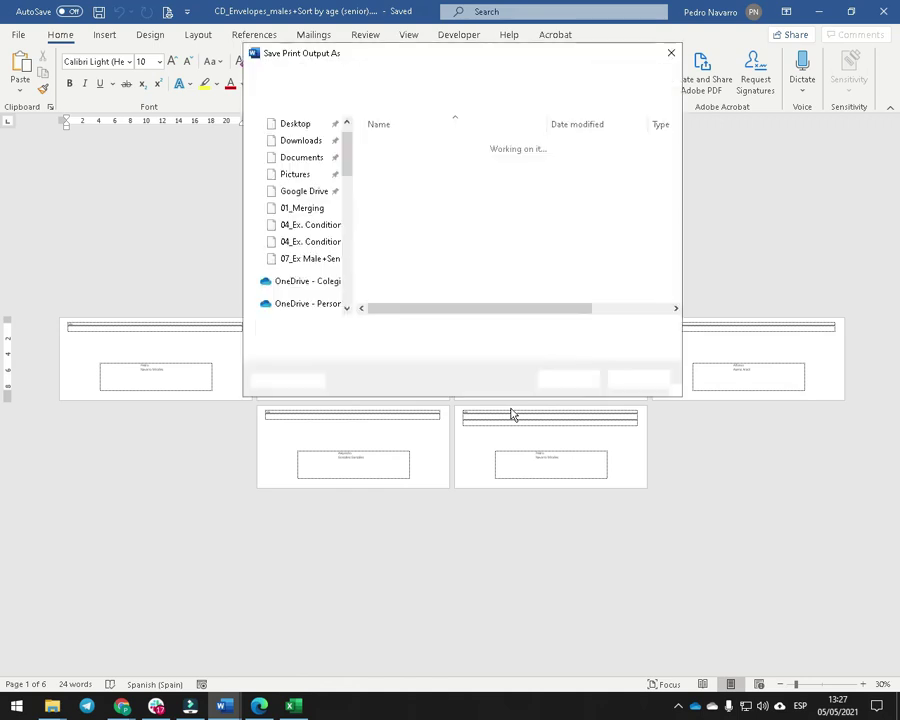
Save the printed envelopes as CD_EnvelopesMale+Sort by age (senior).pdf in Documents > Mailing > 02_Envelopes > 07_Ex Male+Senior
{"action": "left_click", "coordinate": [397, 162]}
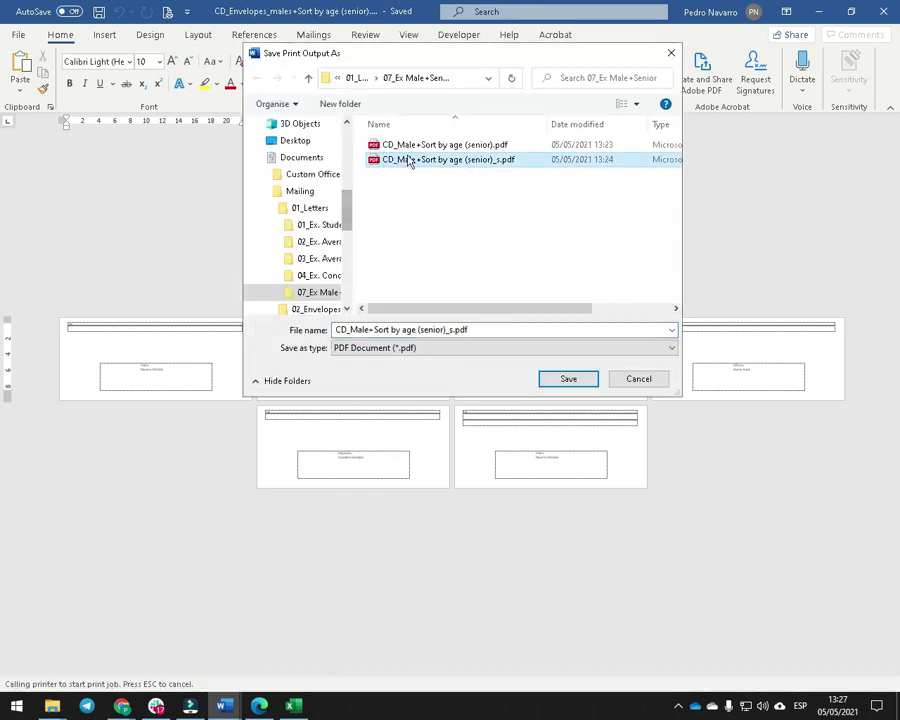
{"action": "left_click", "coordinate": [408, 148]}
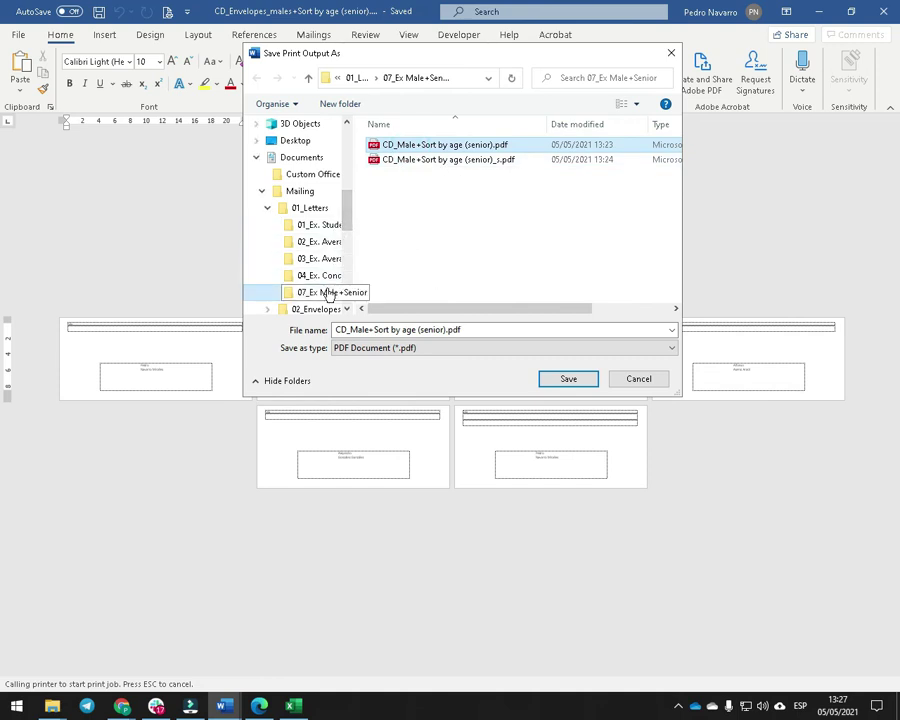
{"action": "left_click", "coordinate": [266, 207]}
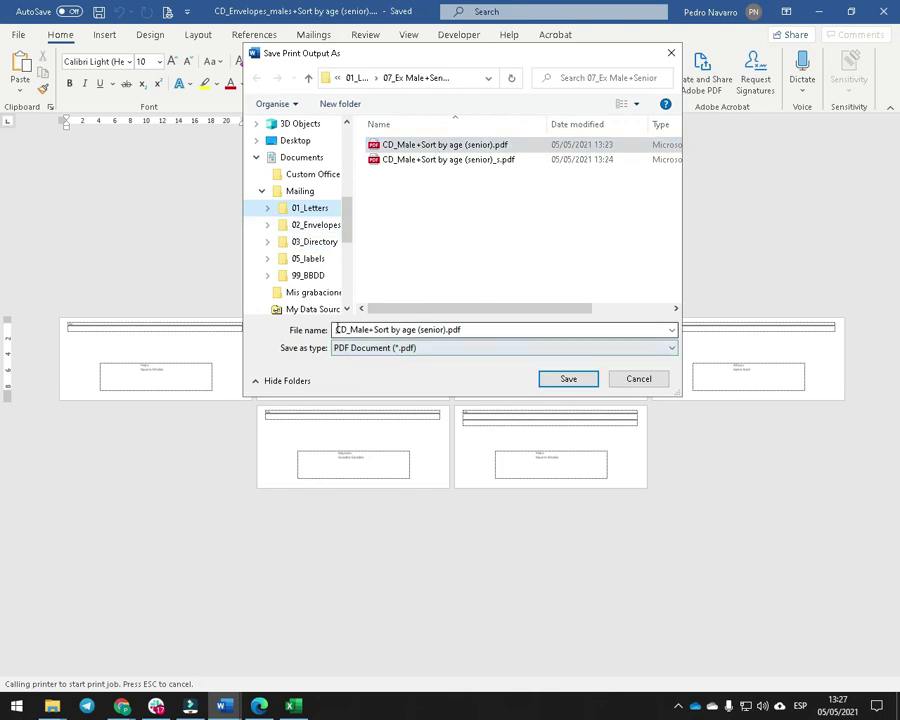
{"action": "left_click", "coordinate": [309, 259]}
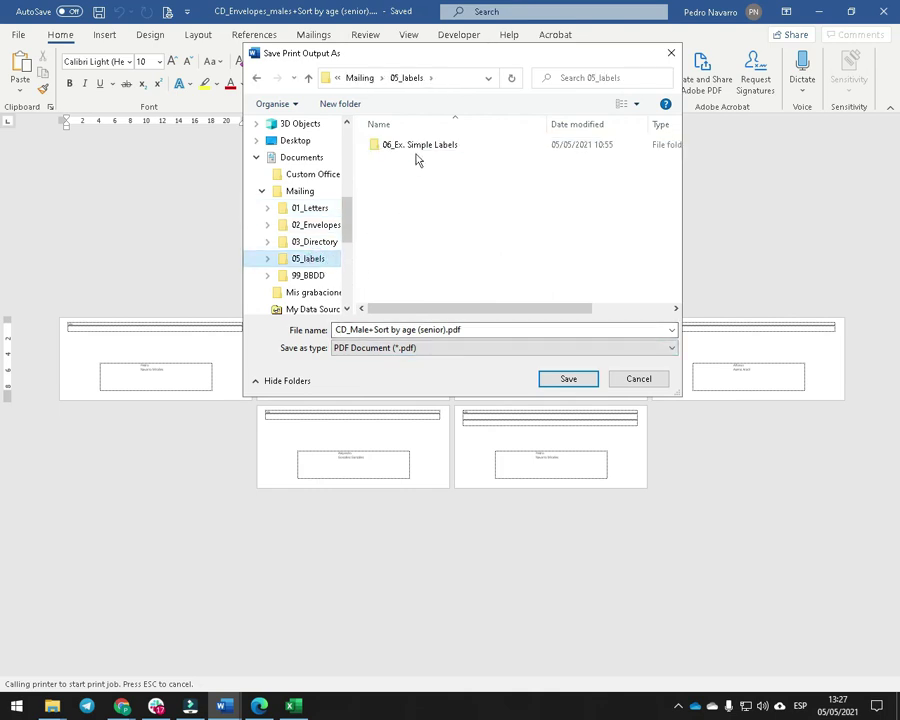
{"action": "left_click", "coordinate": [268, 225]}
{"action": "left_click", "coordinate": [323, 293]}
{"action": "left_click", "coordinate": [345, 329]}
{"action": "left_click", "coordinate": [350, 330]}
{"action": "type", "text": "Envelopes"}
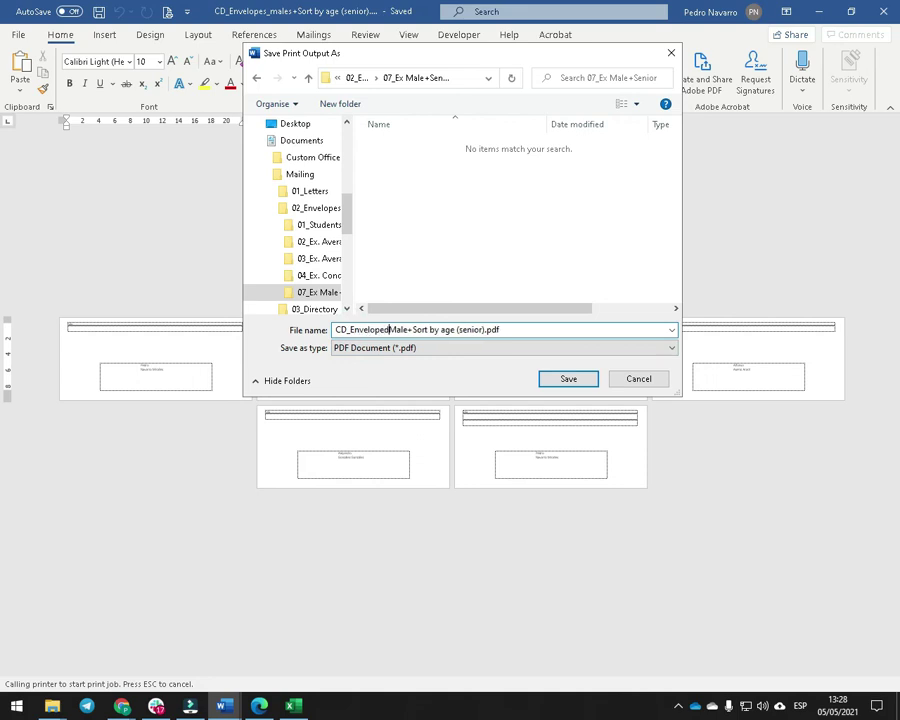
{"action": "key", "text": "BackSpace"}
{"action": "type", "text": "s"}
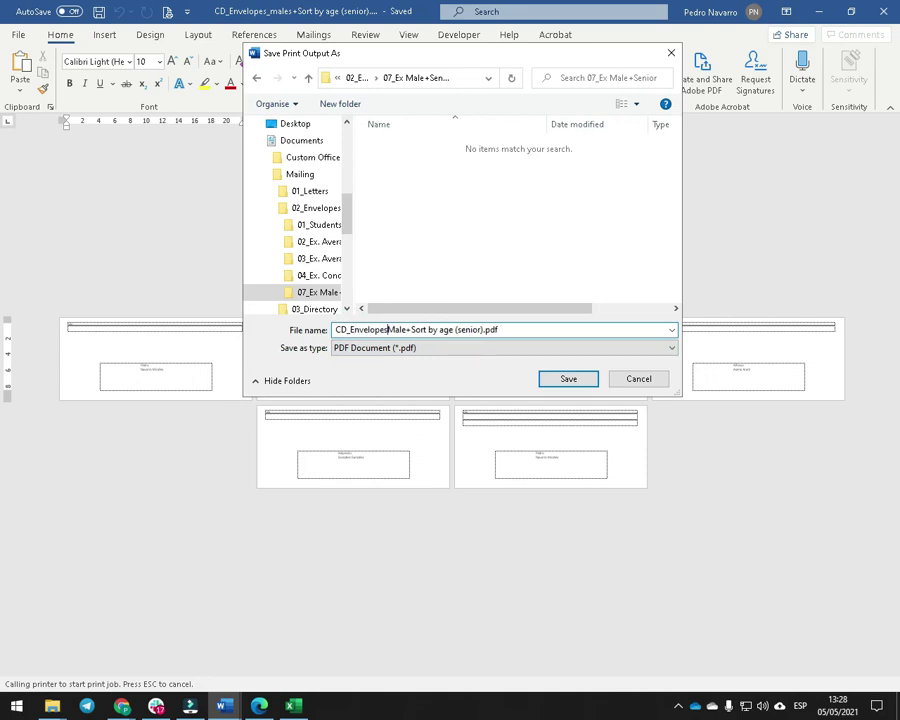
{"action": "left_click", "coordinate": [577, 382]}
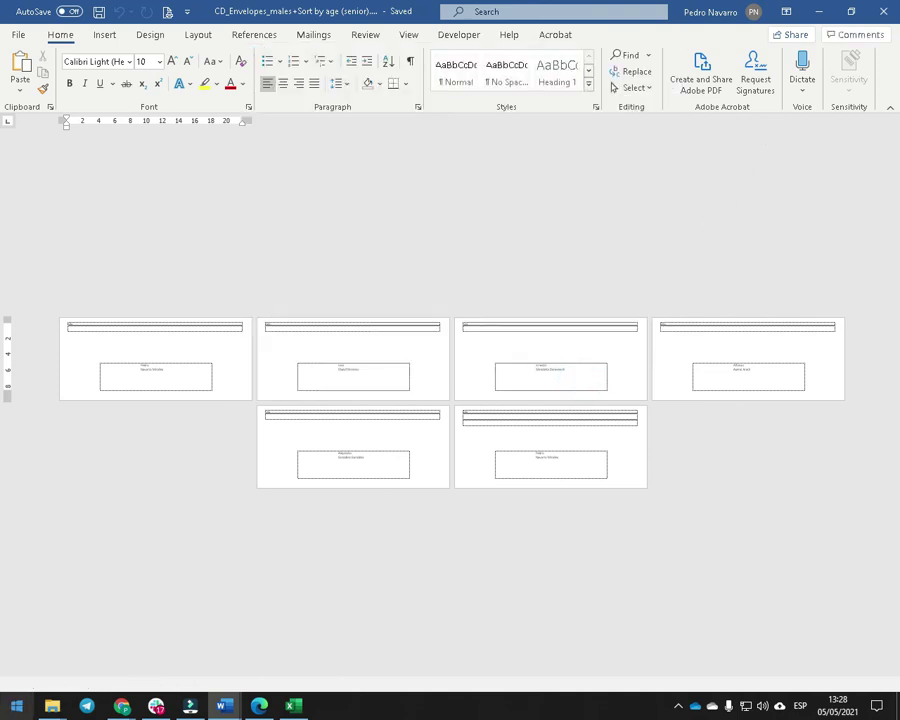
Switch to File Explorer and open CD_EnvelopesMale+Sort by age (senior).pdf from 02_Envelopes > 07_Ex Male+Senior with Adobe Acrobat Reader DC
{"action": "left_click", "coordinate": [52, 706]}
{"action": "left_click", "coordinate": [106, 617]}
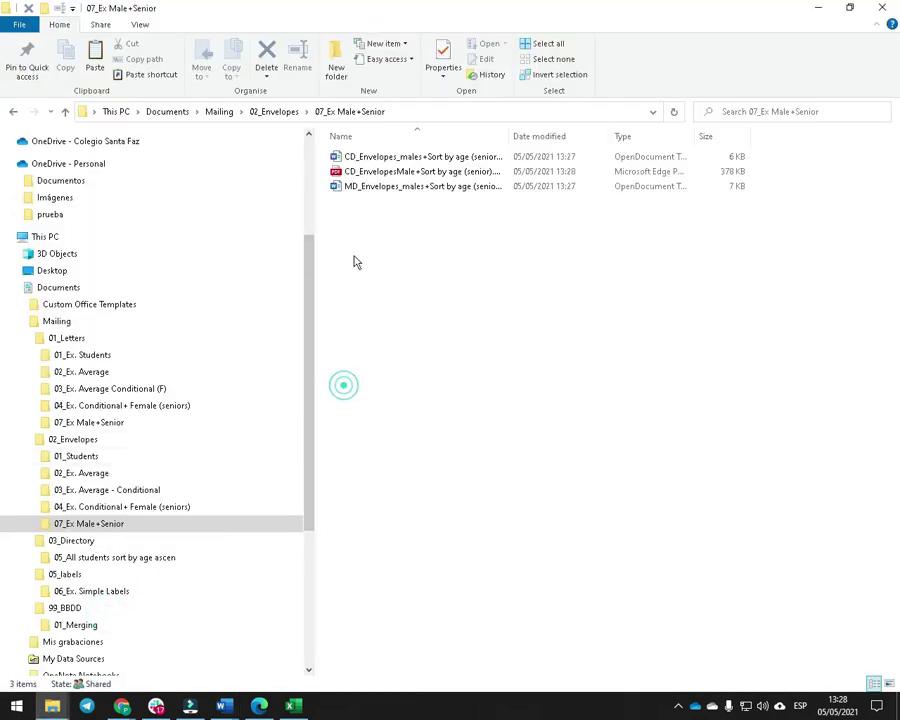
{"action": "left_click", "coordinate": [271, 111]}
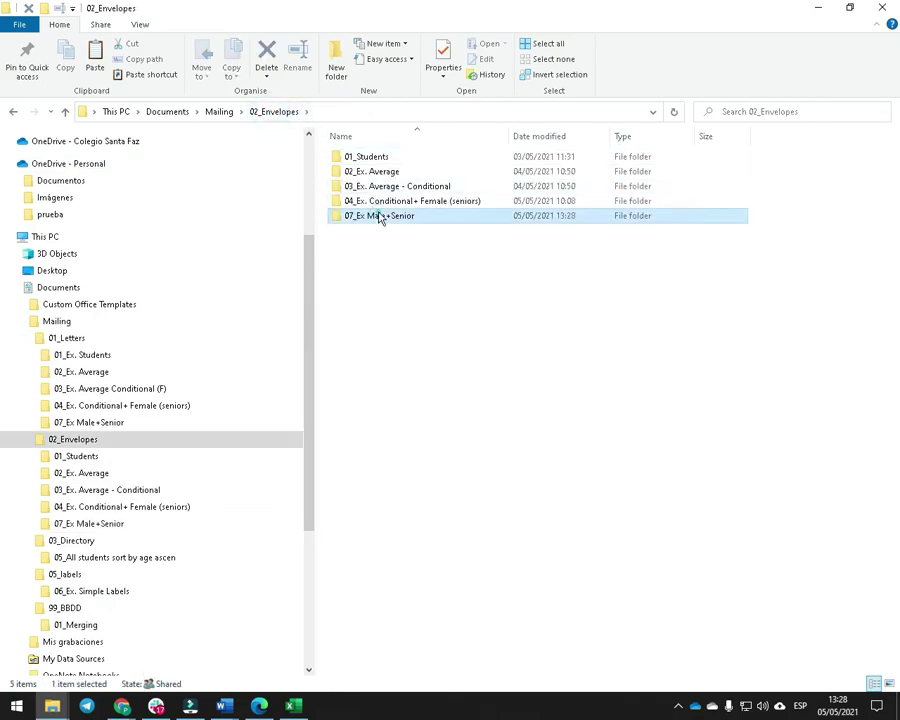
{"action": "double_click", "coordinate": [381, 215]}
{"action": "left_click", "coordinate": [413, 172]}
{"action": "right_click", "coordinate": [413, 175]}
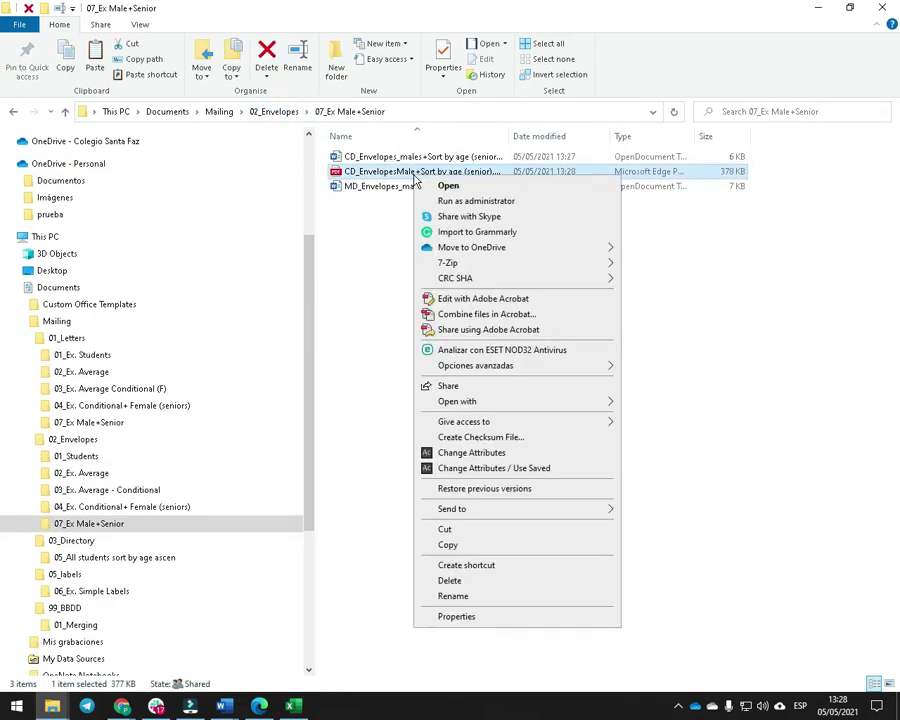
{"action": "left_click", "coordinate": [478, 402]}
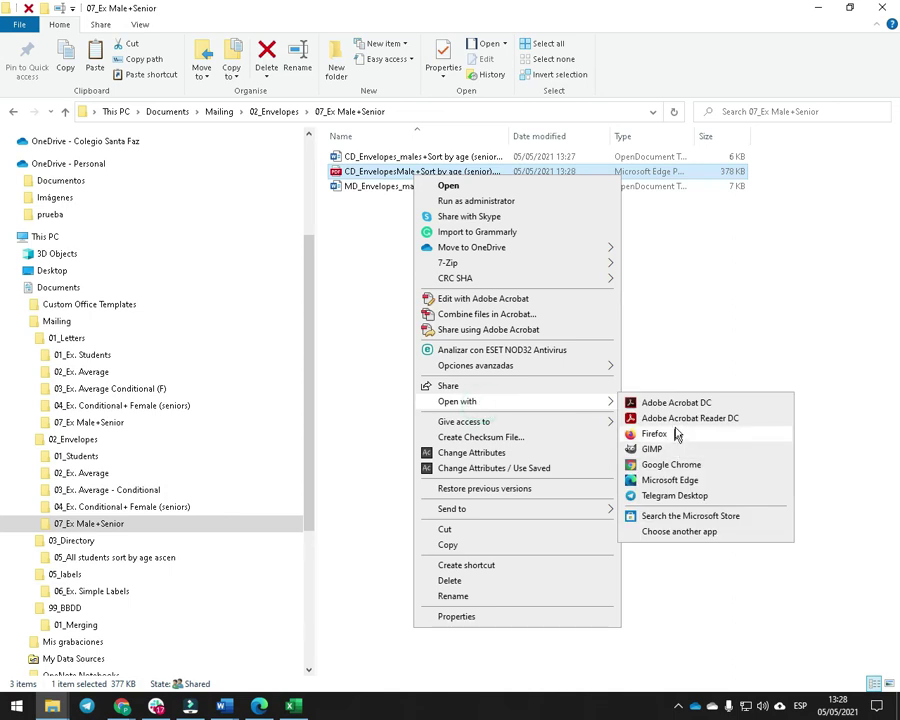
{"action": "left_click", "coordinate": [677, 431]}
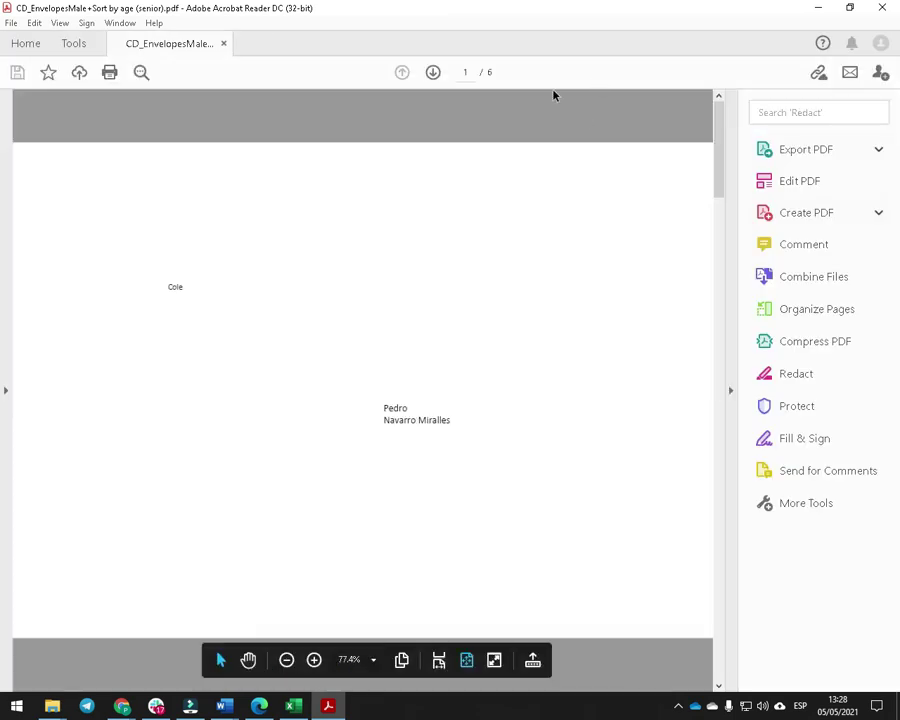
Start a digital signature with the Certificates tool and draw the signature box above the addressee on the first envelope page
{"action": "left_click", "coordinate": [73, 43]}
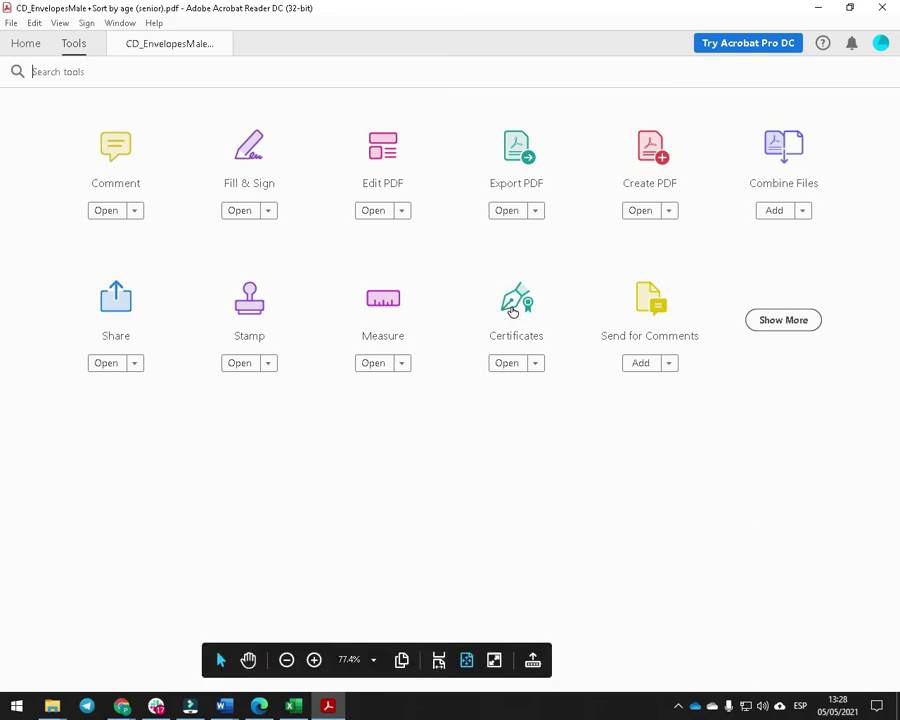
{"action": "left_click", "coordinate": [512, 312]}
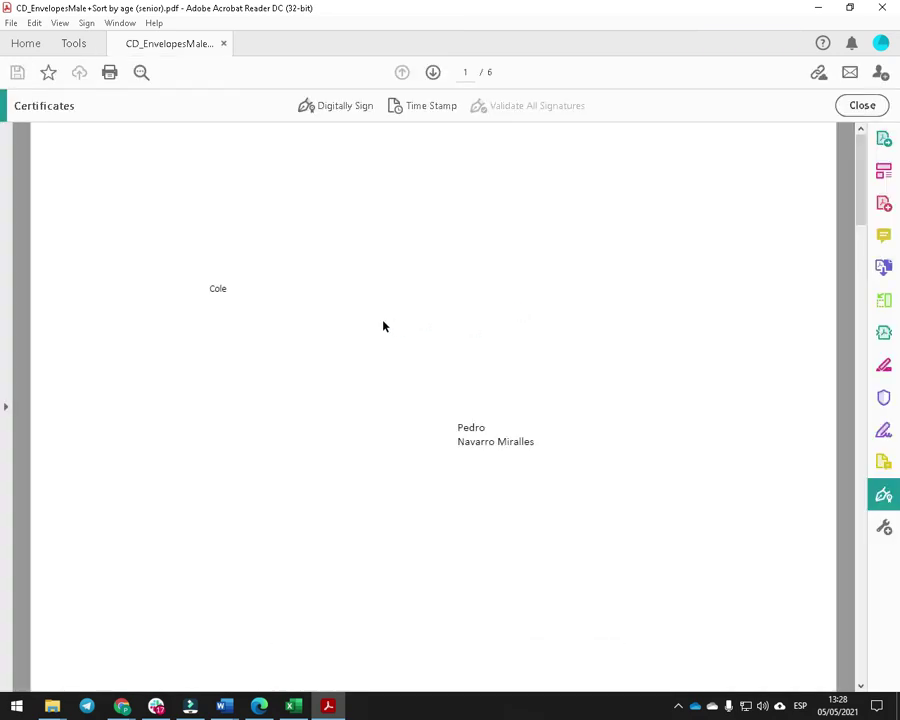
{"action": "left_click_drag", "start_coordinate": [307, 163], "coordinate": [459, 236]}
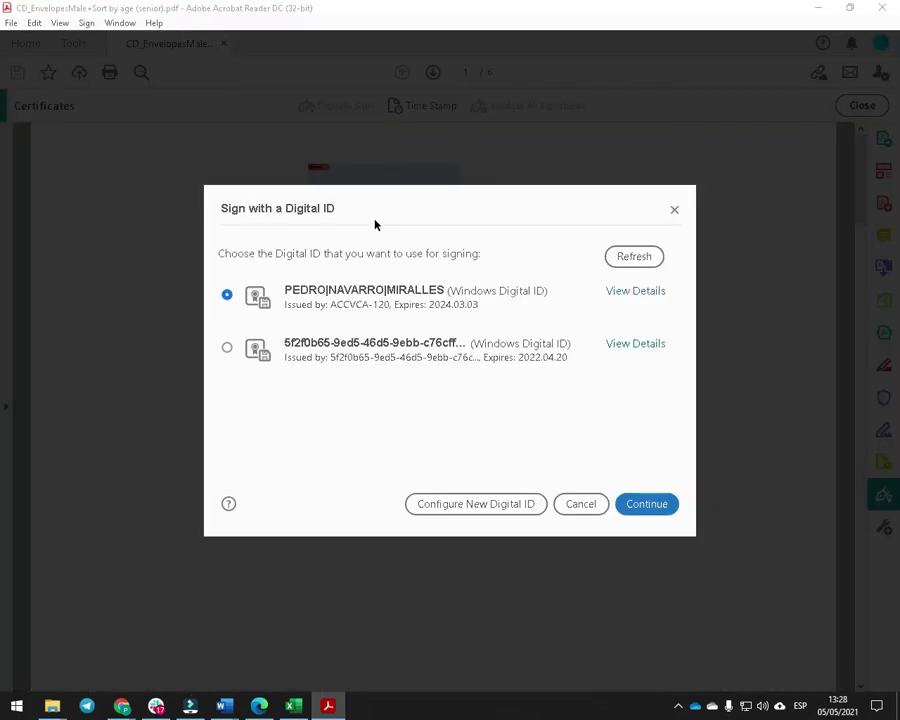
Sign with the ACCVCA-120 digital ID, locking the document after signing, and save the PDF as CD_EnvelopesMale+Sort by age (senior)_.pdf in 07_Ex Male+Senior
{"action": "left_click", "coordinate": [620, 503]}
{"action": "left_click", "coordinate": [235, 432]}
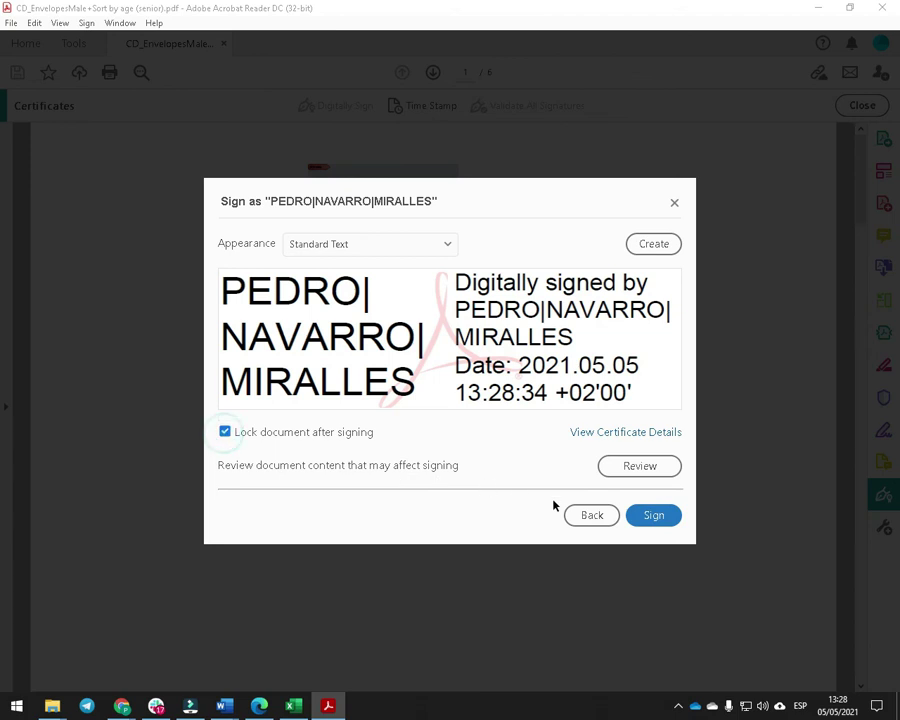
{"action": "left_click", "coordinate": [663, 517]}
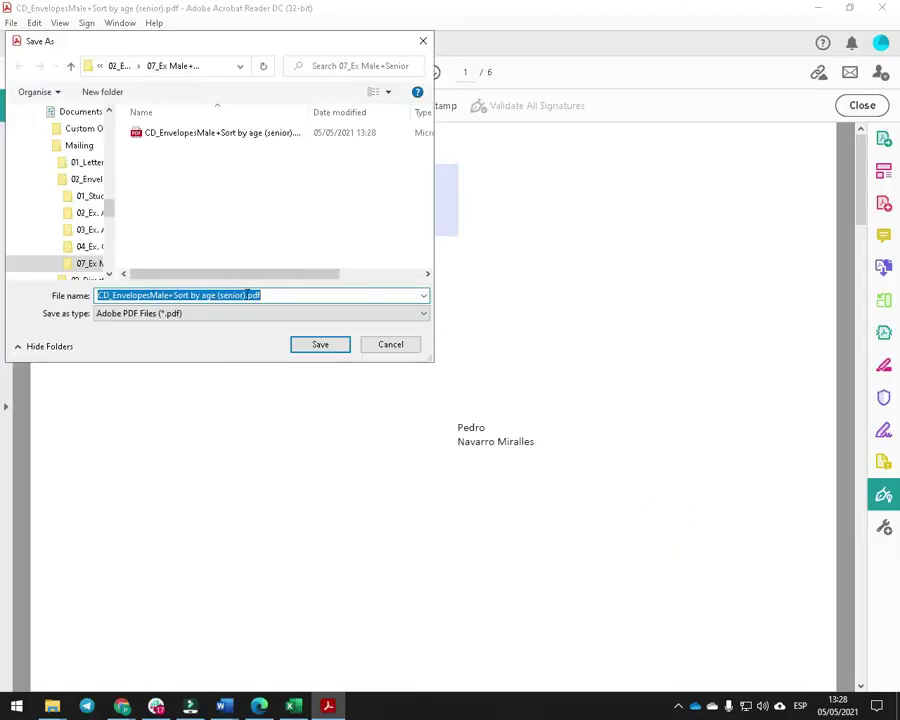
{"action": "left_click", "coordinate": [245, 295]}
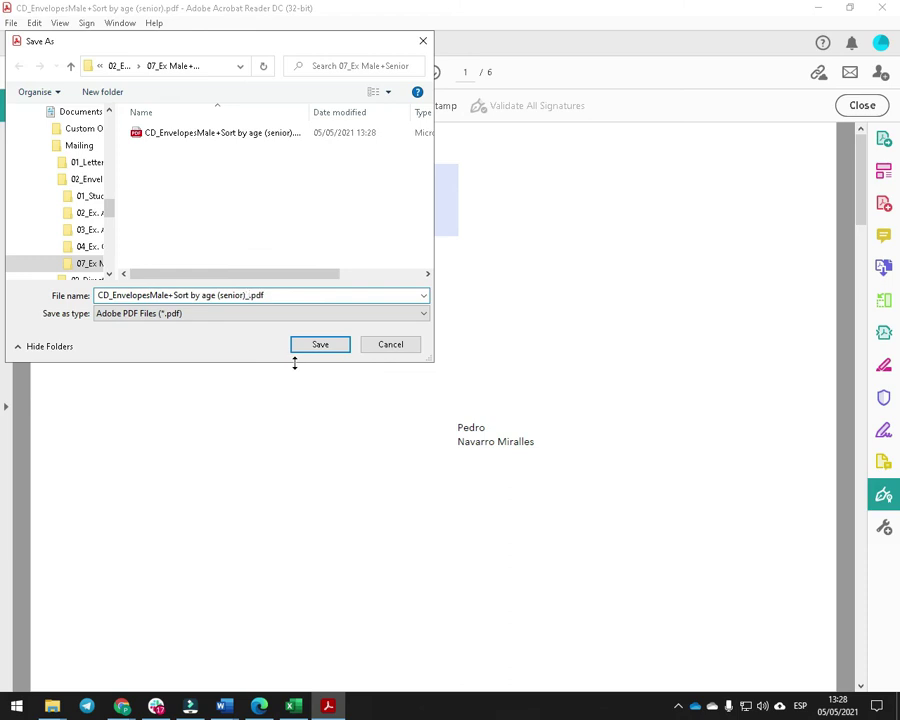
{"action": "key", "text": "Return"}
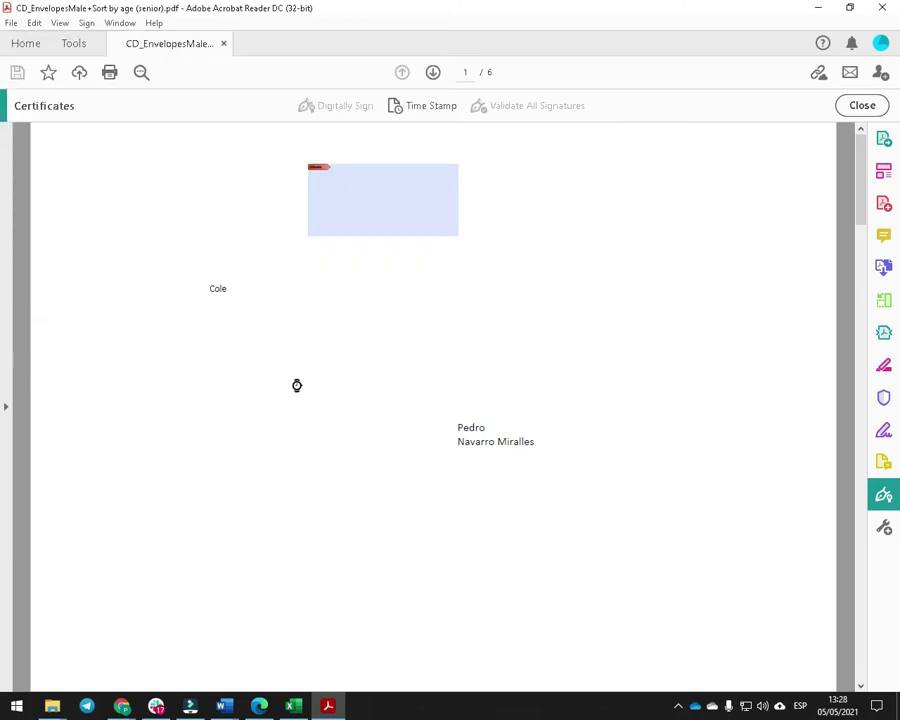